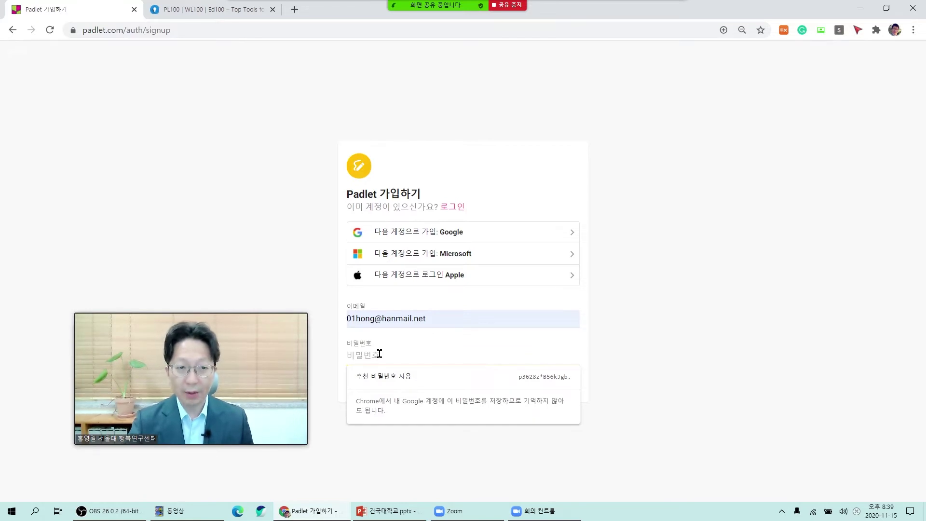
Step: Leave the sign-up form for the Padlet login page and log in with the saved Google account
left_click(689, 280)
key("alt+Left")
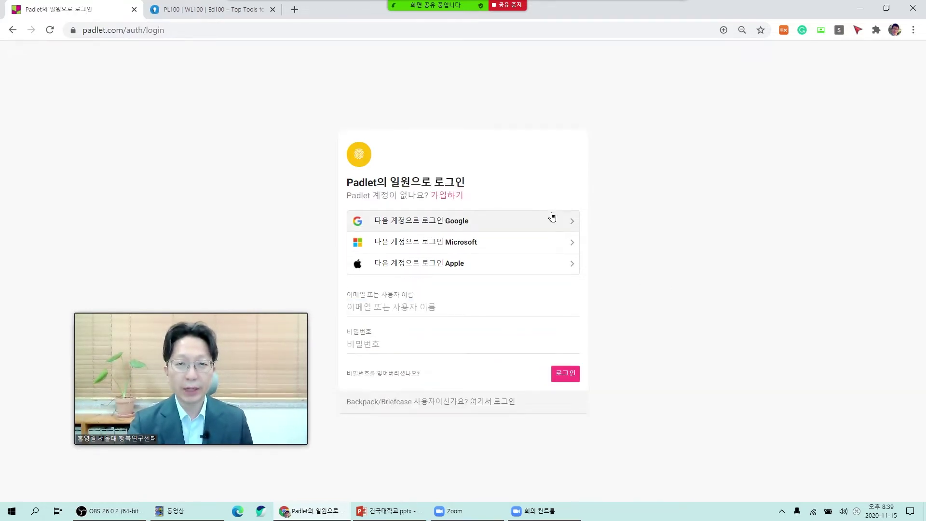
left_click(475, 226)
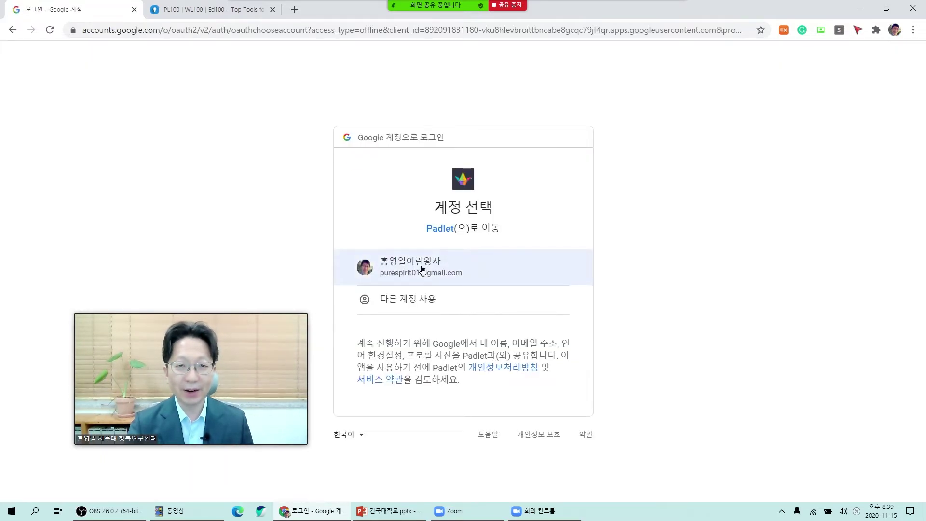
left_click(425, 269)
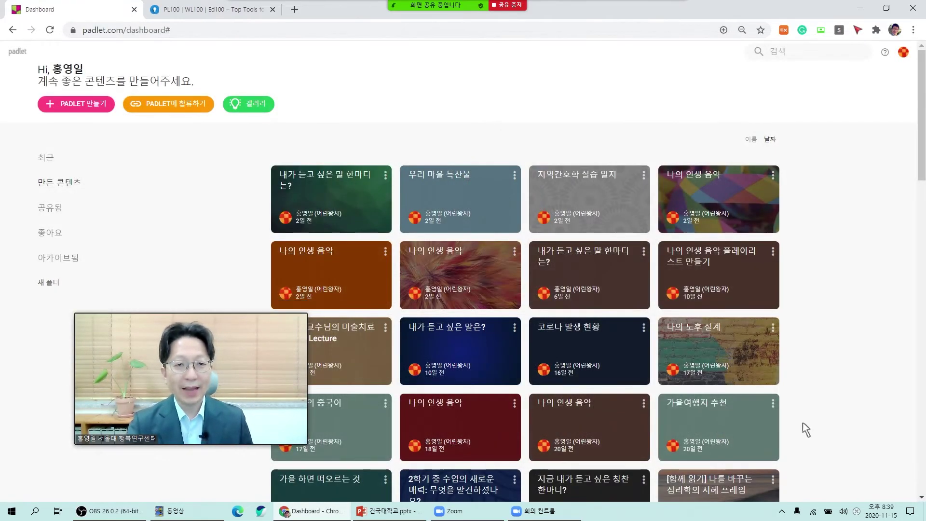
Step: Open the art therapy Special Lecture padlet, browse the posted drawings and enlarge the one with four standing figures under clouds
left_click_drag(241, 321, 183, 223)
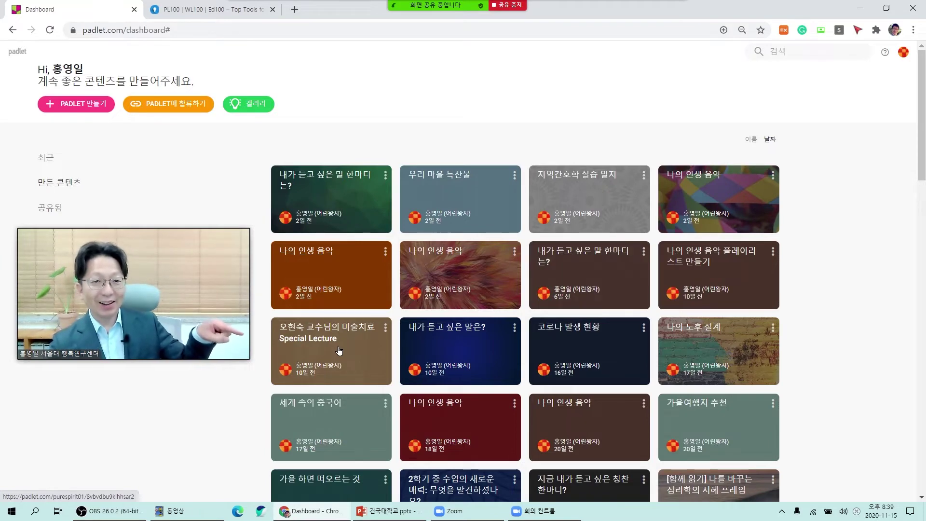
left_click(339, 351)
scroll(713, 295, "down", 3)
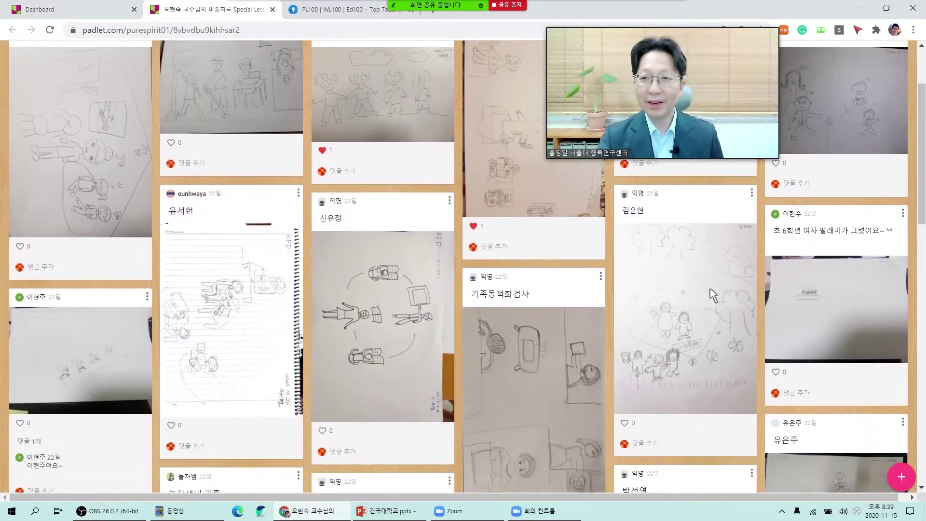
scroll(713, 295, "down", 10)
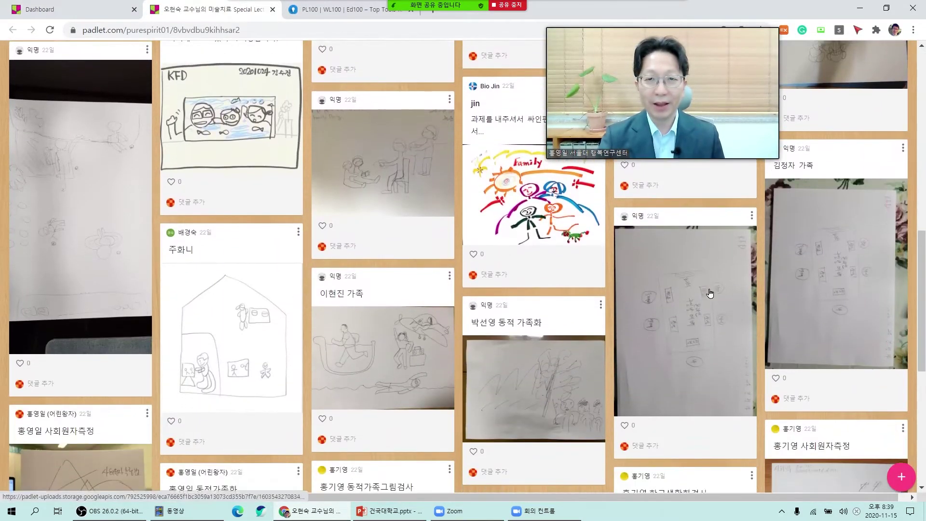
scroll(710, 293, "down", 6)
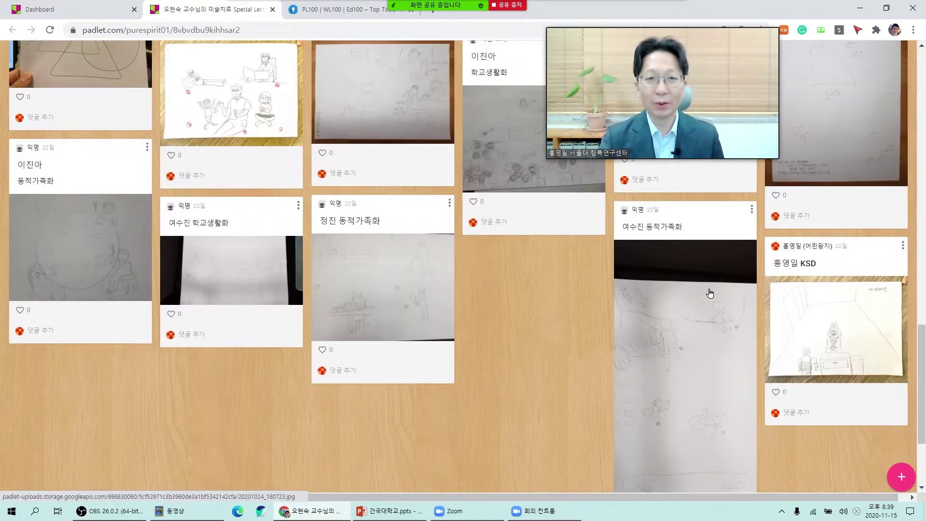
scroll(710, 293, "up", 15)
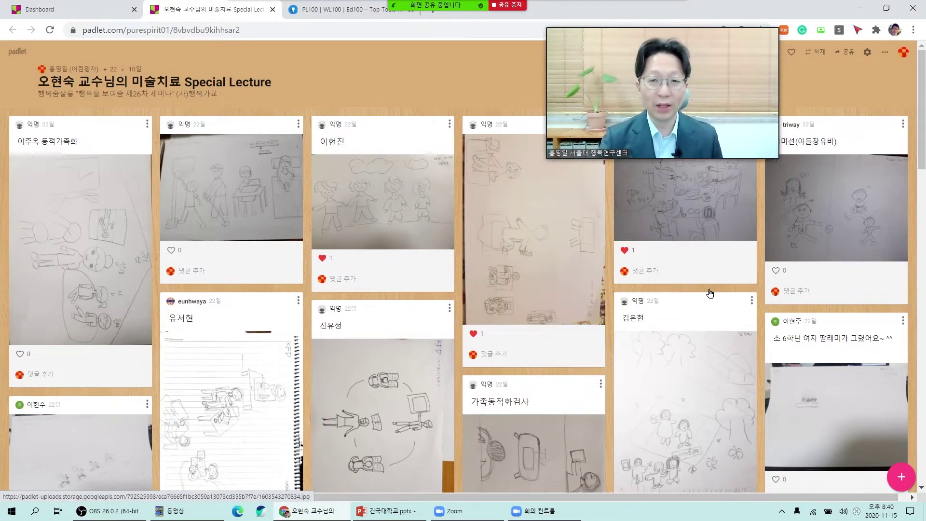
scroll(710, 292, "down", 1)
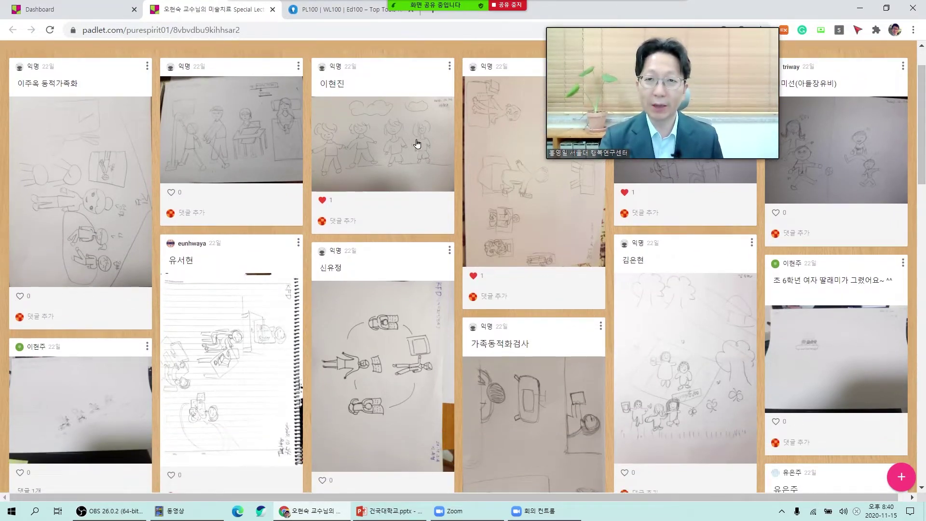
left_click(389, 143)
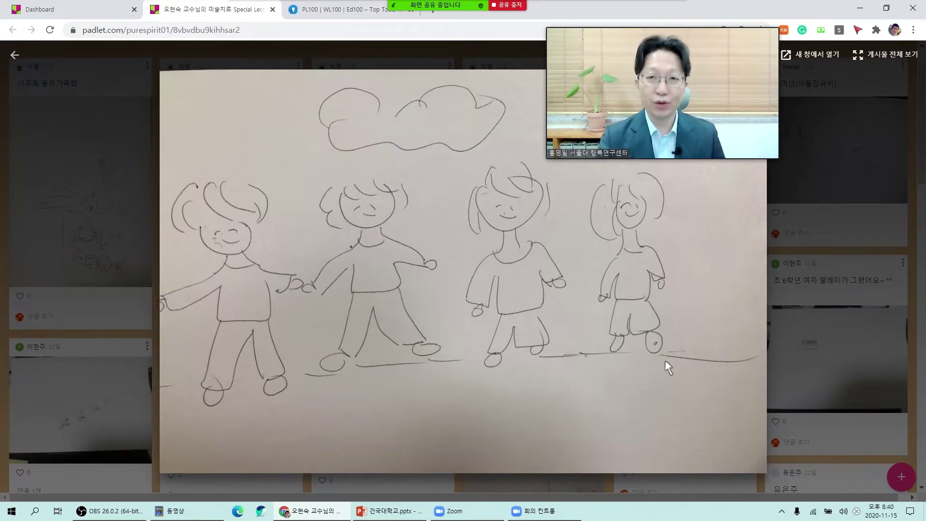
Step: Annotate the enlarged drawing freehand in red with a check mark above the first figure and a circle around the second
mouse_move(432, 5)
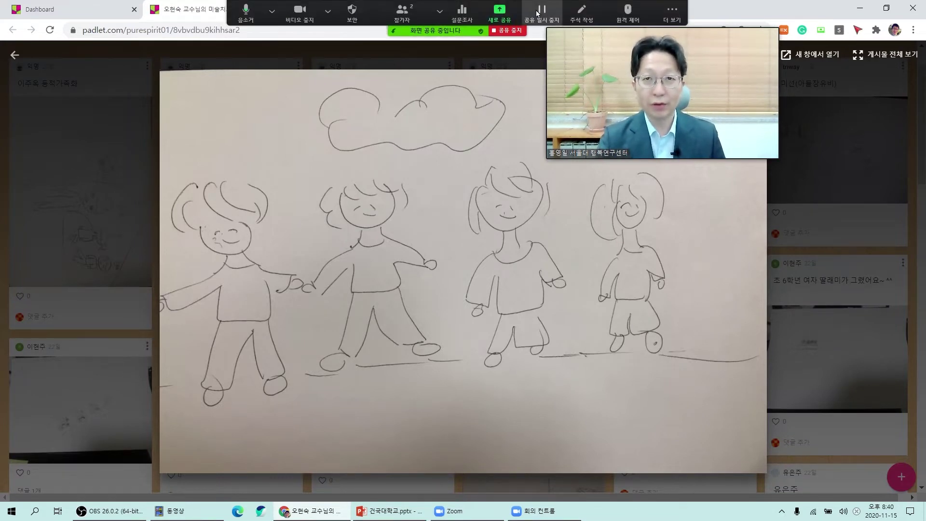
left_click(582, 9)
mouse_move(533, 59)
left_mouse_down()
mouse_move(593, 230)
mouse_move(711, 234)
left_mouse_up()
left_click(567, 233)
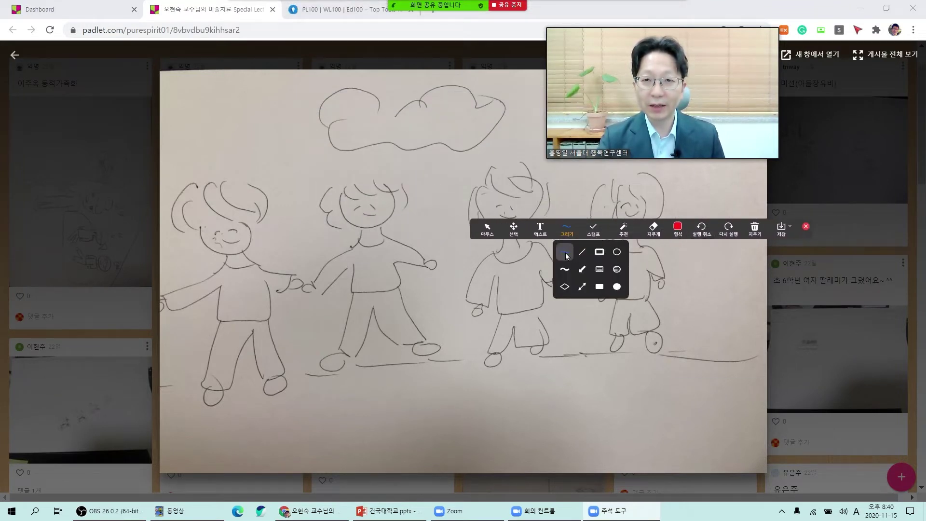
left_click(564, 252)
mouse_move(199, 141)
left_mouse_down()
mouse_move(219, 162)
mouse_move(259, 101)
left_mouse_up()
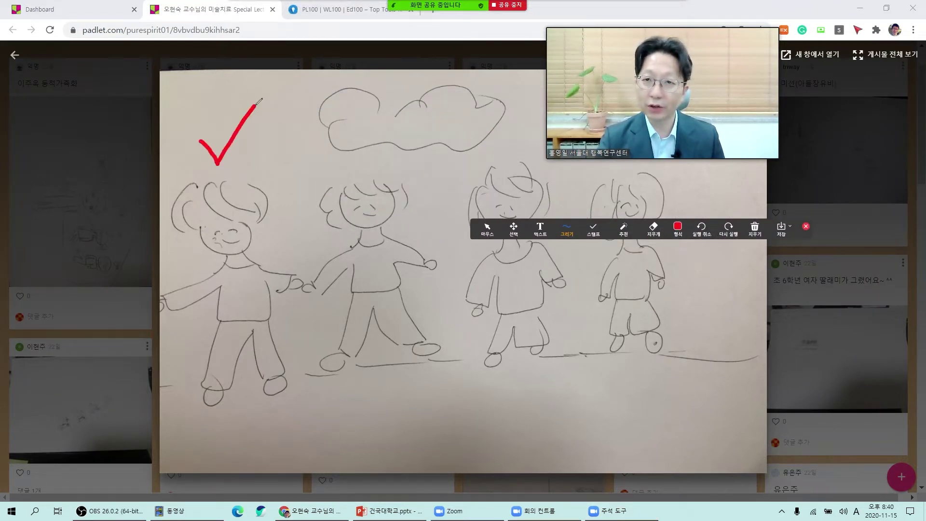
mouse_move(395, 357)
left_mouse_down()
mouse_move(338, 164)
mouse_move(445, 309)
mouse_move(389, 345)
left_mouse_up()
Step: Add the text annotation "매우 행복한 가정의 모습입니다." below the third and fourth figures
left_click(540, 230)
left_click(449, 388)
type("a")
key("BackSpace")
key("Hangul")
type("매")
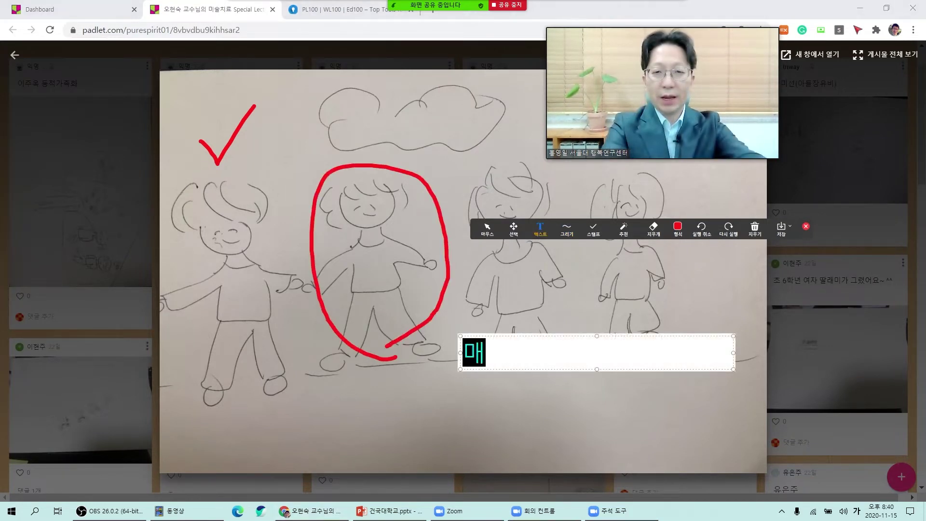
type("우 행복한 ㄱㅏ정의 모습입니다")
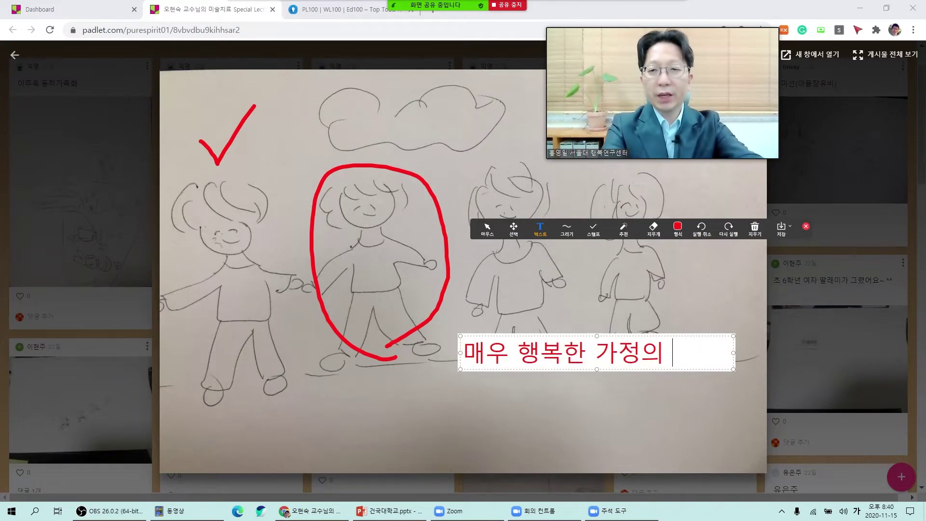
type(".")
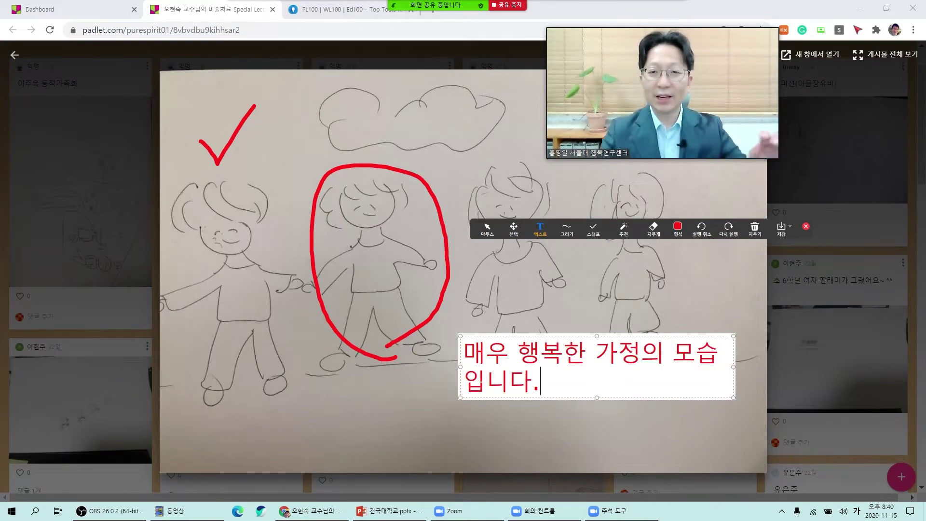
left_click(667, 315)
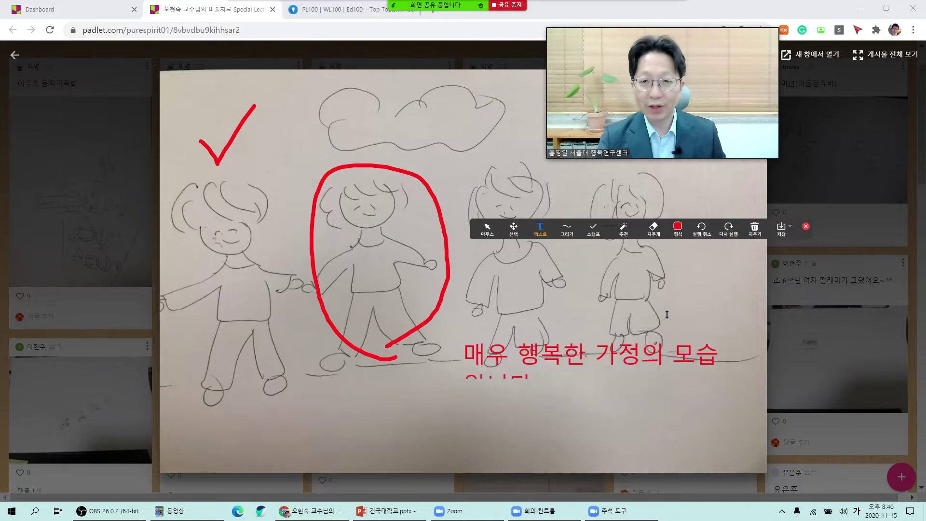
Step: Return to the Padlet dashboard and create a new padlet with the shelf layout (셸프)
left_click(15, 54)
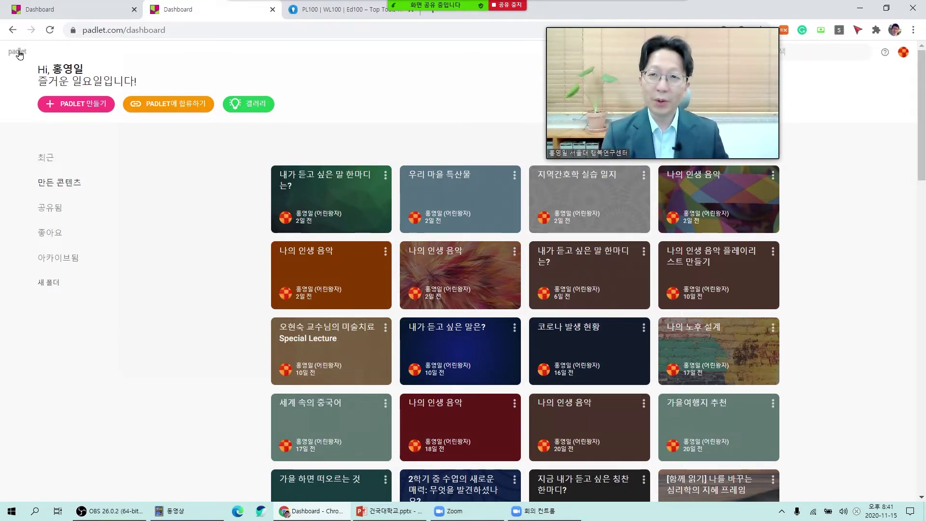
left_click(72, 110)
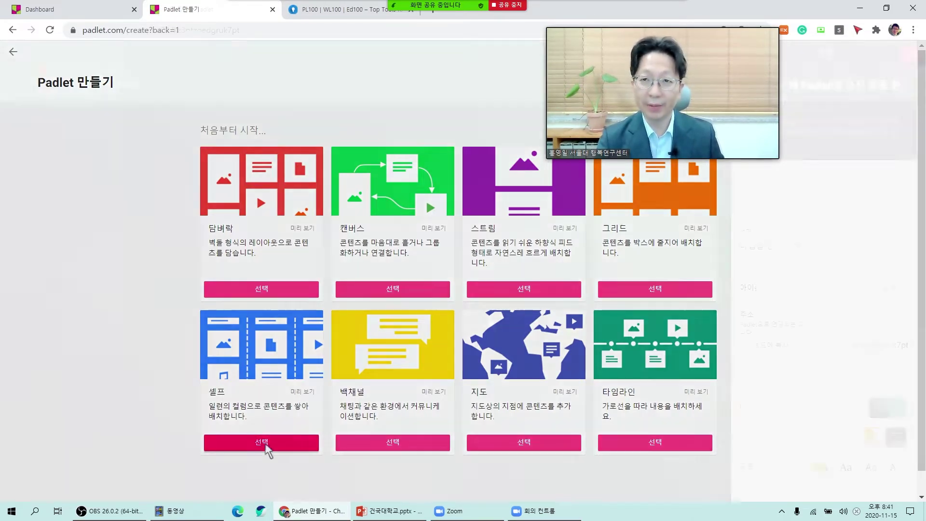
left_click(264, 449)
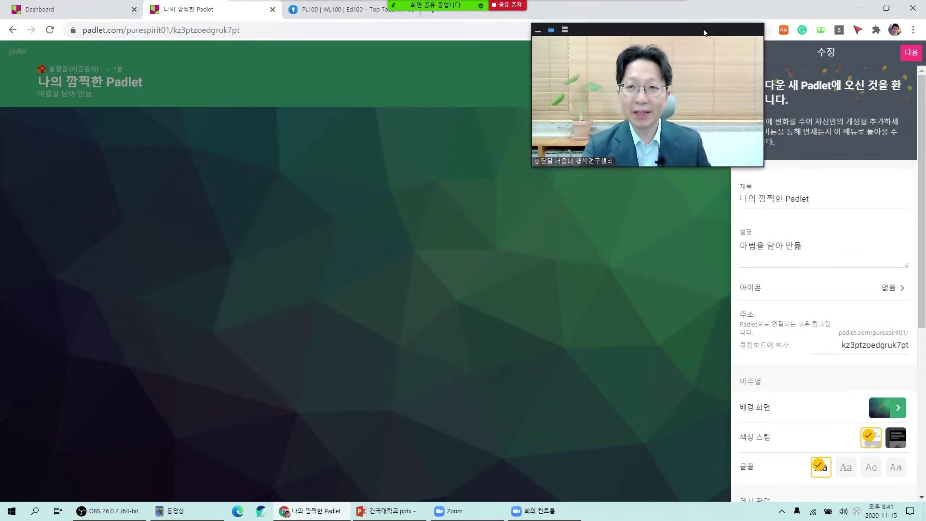
Step: Title the new padlet "나의 인생 음악" and finish its initial setup
left_click_drag(642, 57, 639, 59)
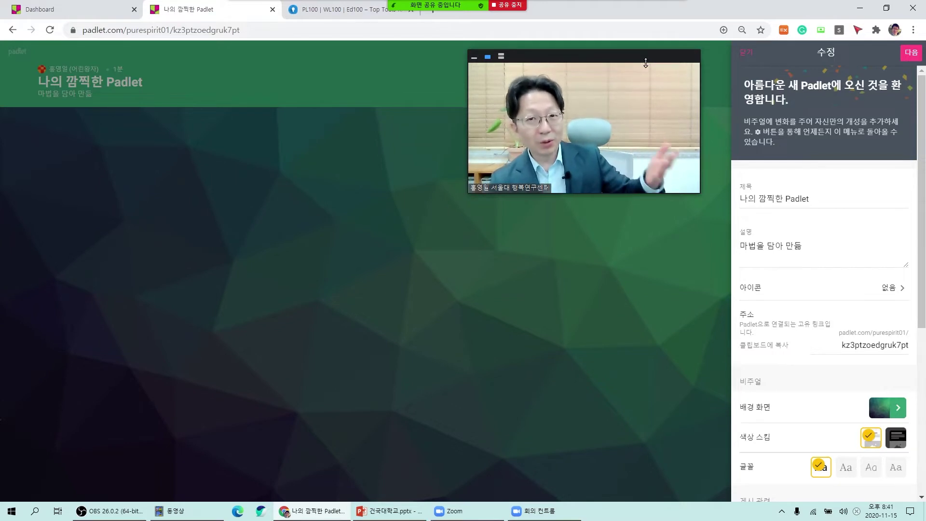
triple_click(744, 198)
type("나의")
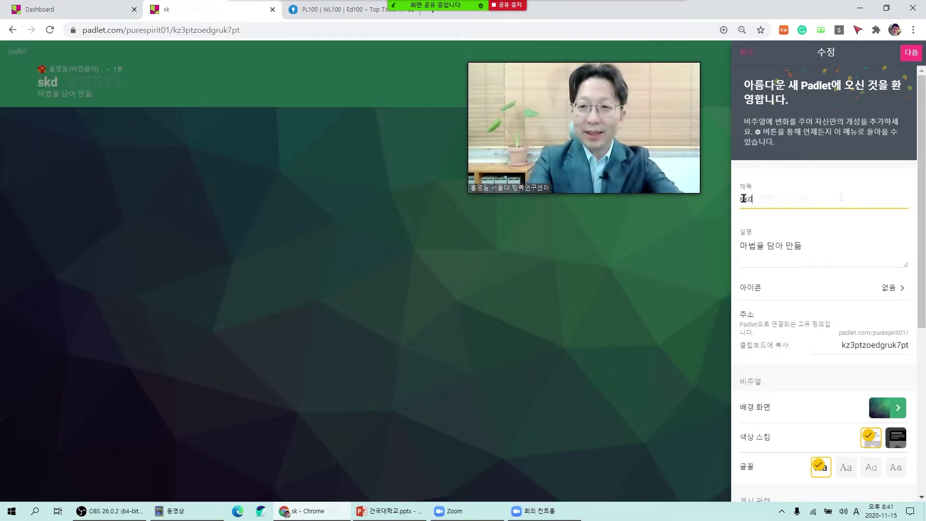
key("Down")
key("Return")
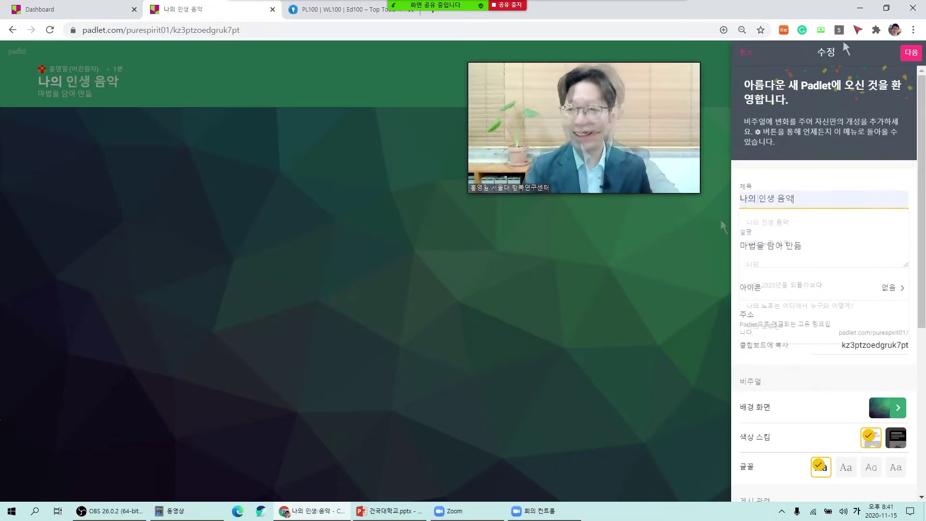
left_click(911, 58)
left_click(824, 204)
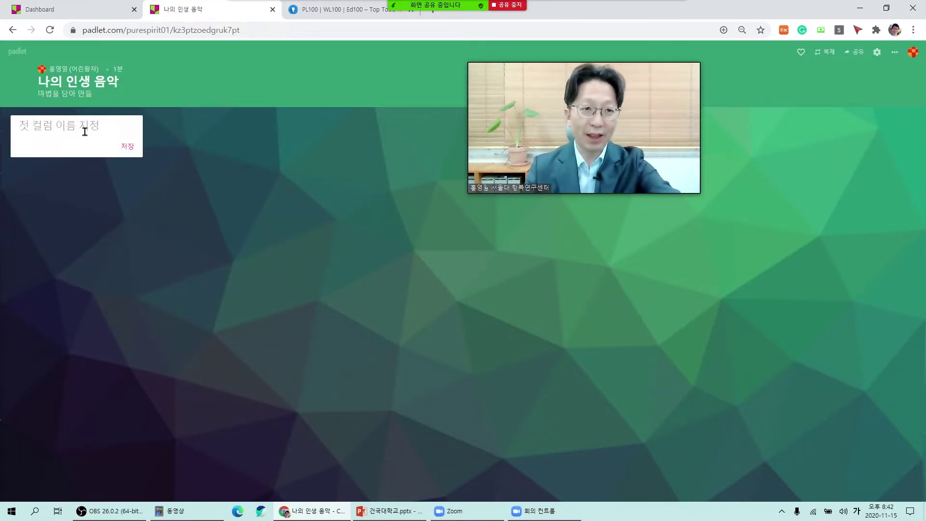
Step: Name the first column "팝송" and add a second column named "발라드"
type("ㅍ")
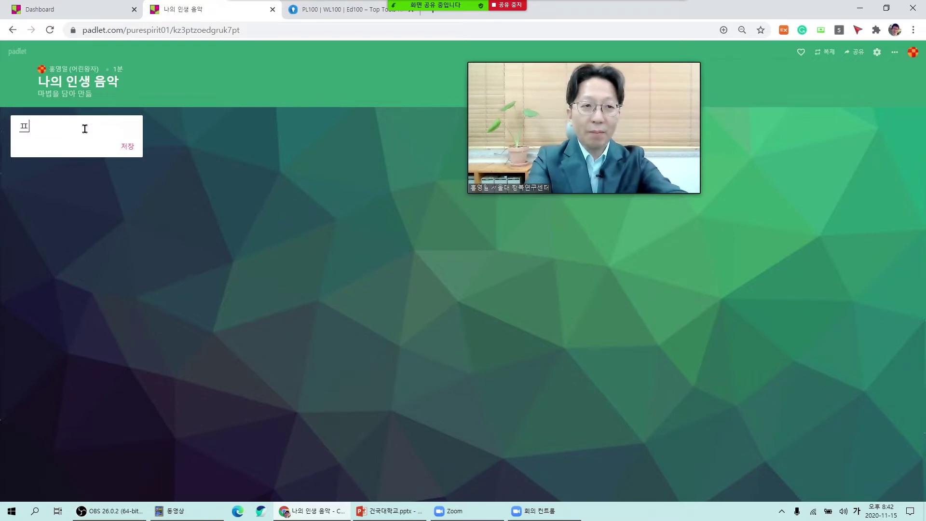
type("ㅏㅂㅅㅗㅇ")
left_click(128, 146)
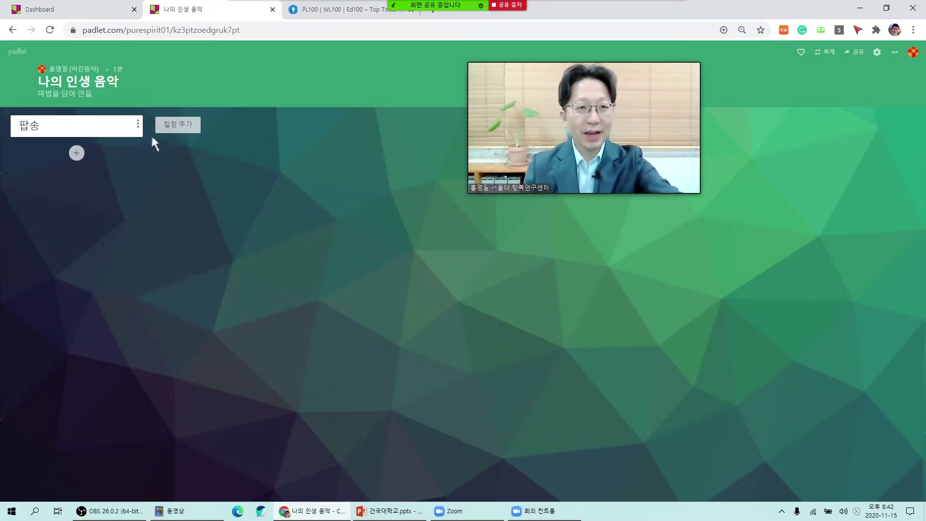
left_click(176, 124)
type("ㅂㅏㄹㄹㅏㄷㅡ")
key("Return")
Step: Add two more columns named "아이돌" and "가곡" after the 발라드 column
left_click(318, 124)
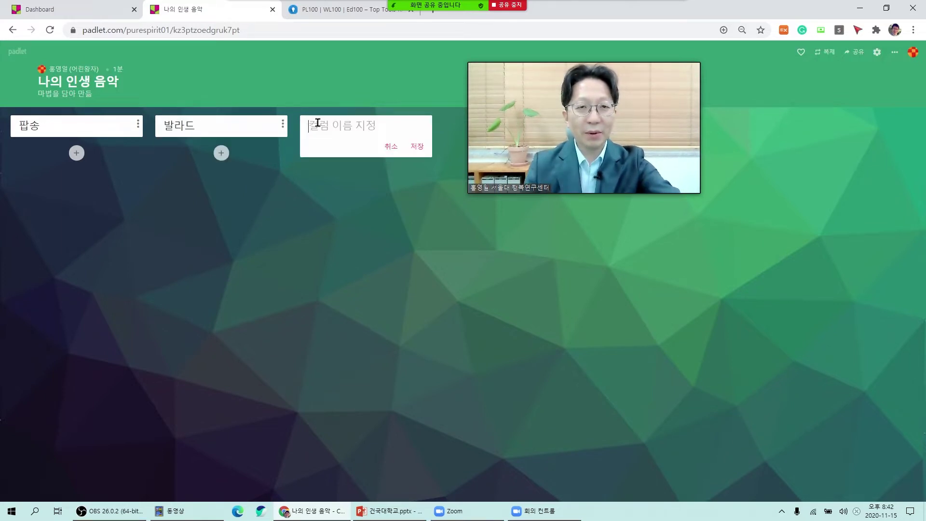
type("ㅇㅏㅇㅣㄷㅗㄹ")
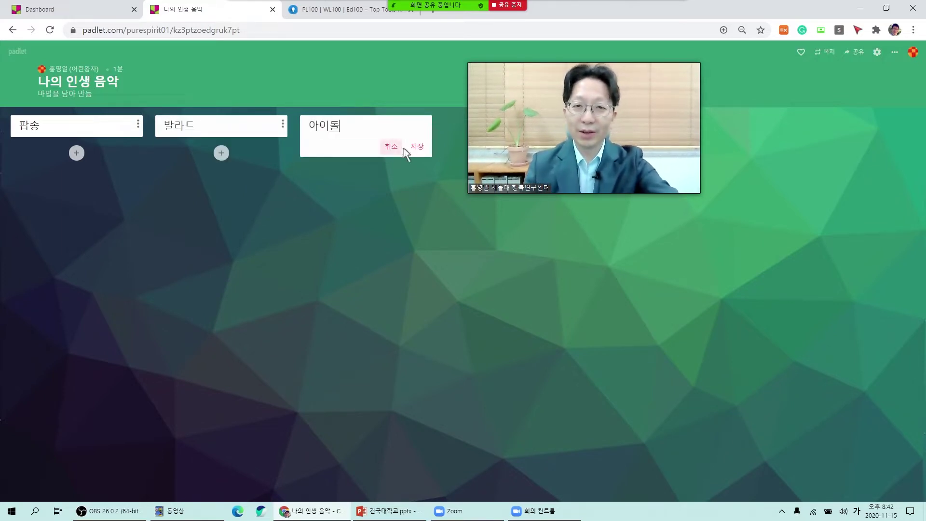
left_click(418, 147)
left_click_drag(598, 60, 700, 146)
left_click(467, 125)
type("ㄱㅏㄱㅗㄱ")
left_click(562, 146)
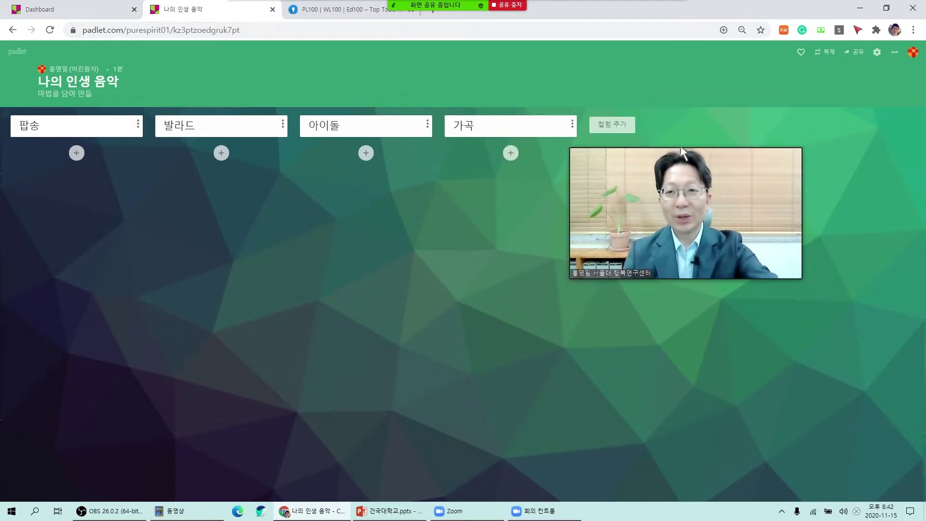
Step: Add the columns "동요" and "국악 (퓨전)" and move the webcam window clear of the column headers
left_click(618, 126)
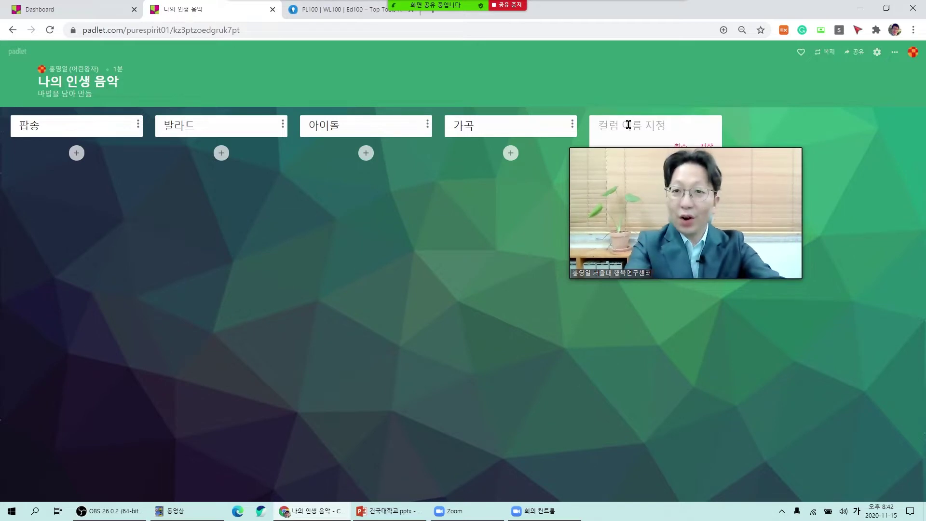
type("동요")
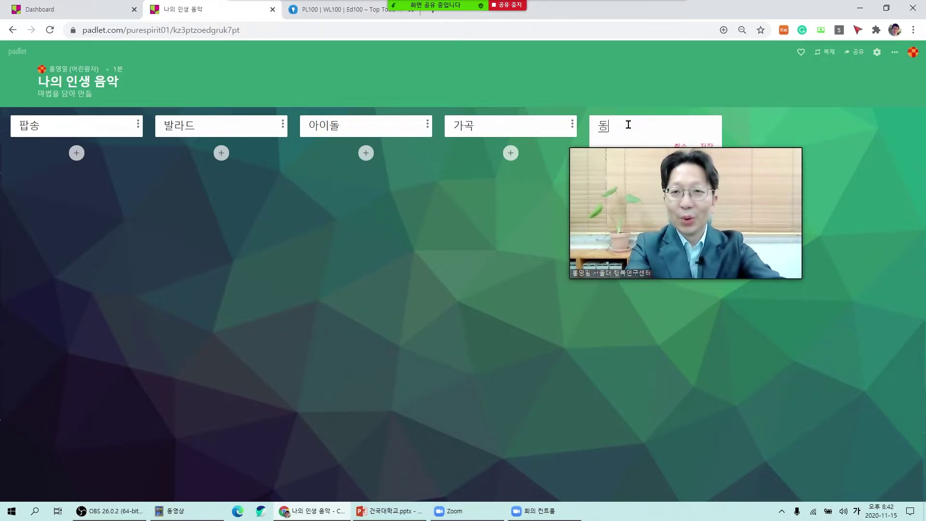
left_click(708, 145)
left_click(758, 124)
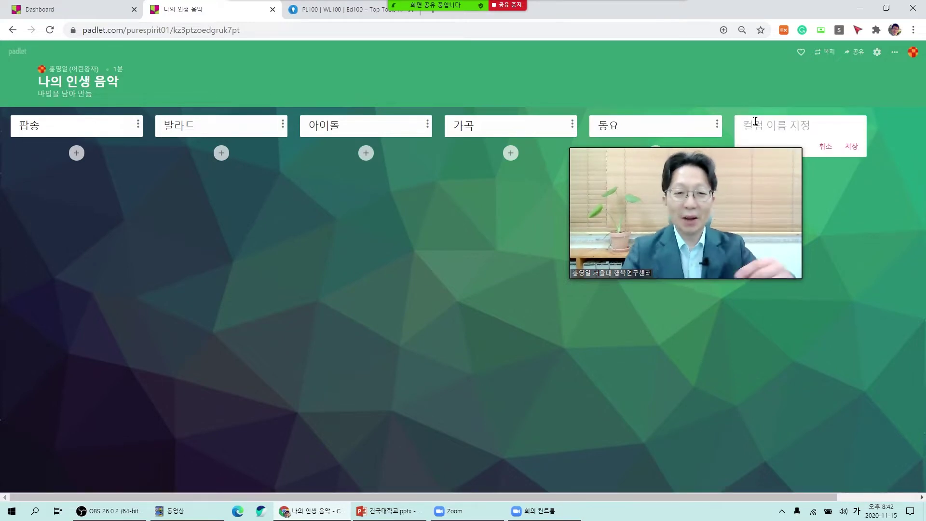
type("ㄱ")
type("악 (퓨제")
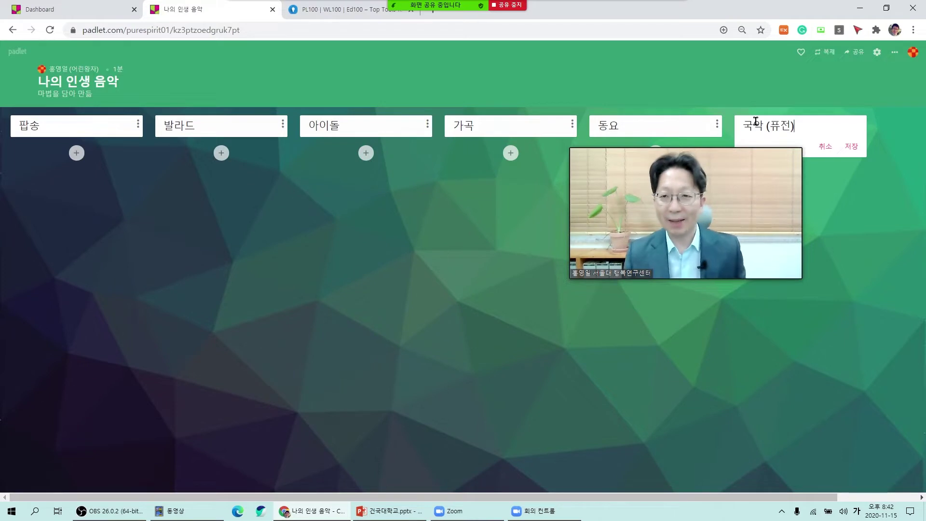
left_click(851, 146)
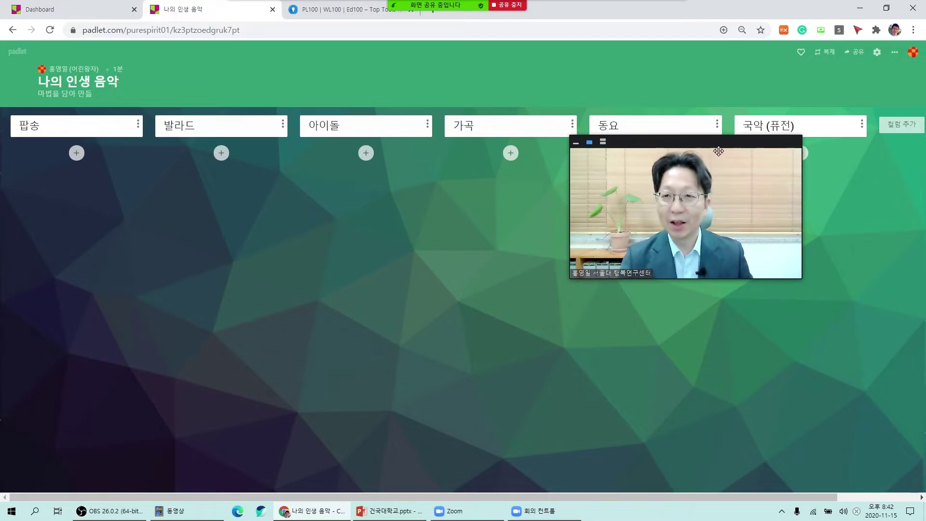
left_click_drag(719, 151, 722, 196)
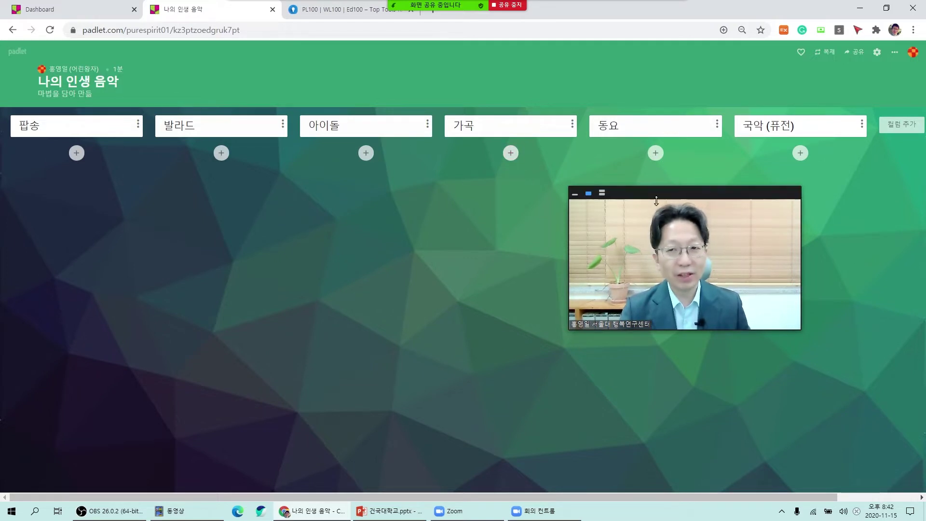
Step: Start a new post titled "범이 내려온다" in the 국악 (퓨전) column, keeping the webcam window clear of it
left_click_drag(704, 212, 606, 180)
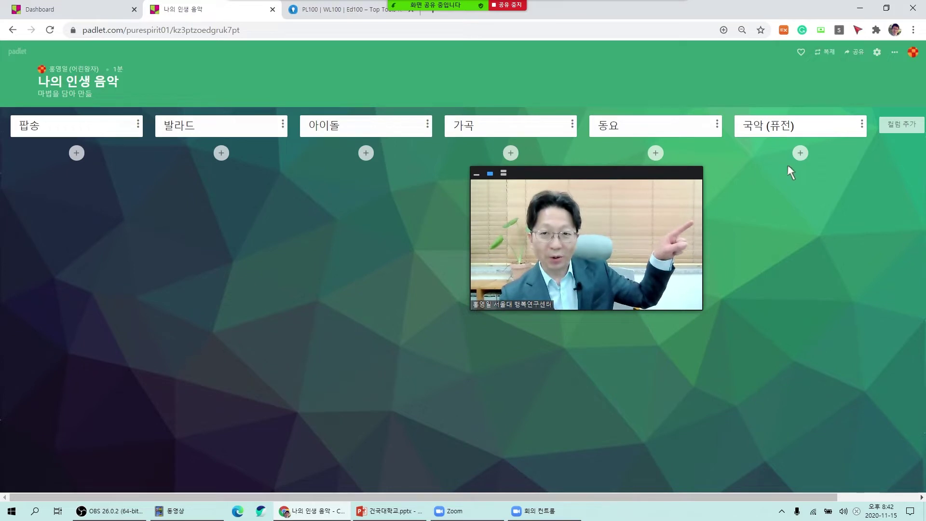
left_click(800, 154)
left_click_drag(654, 192, 549, 190)
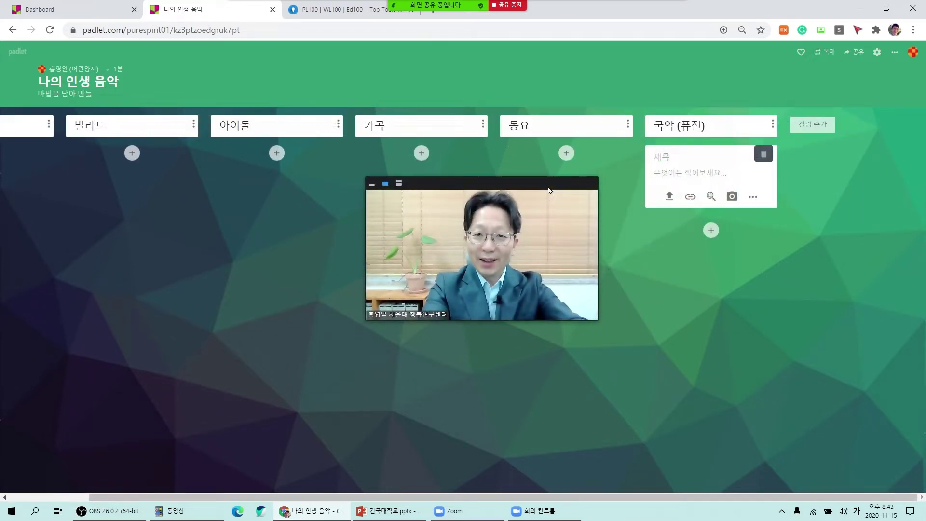
type("범이 내려온대")
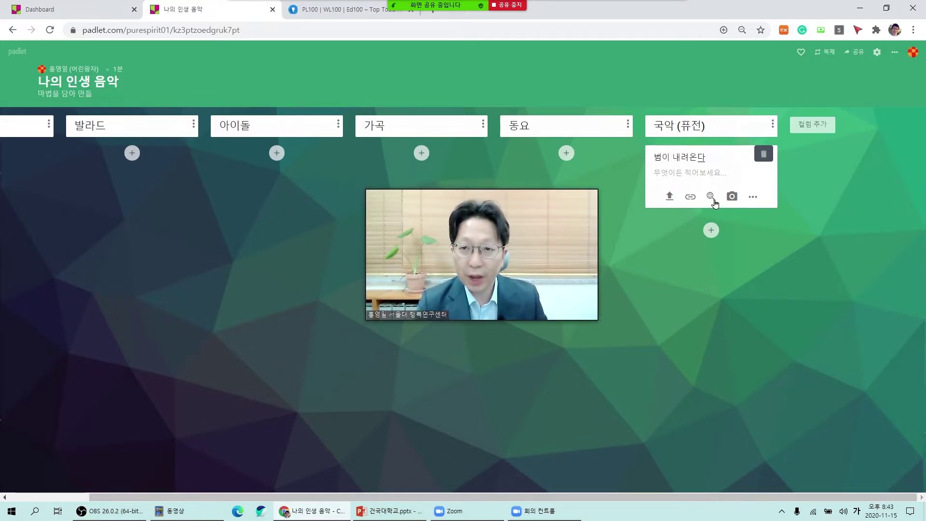
Step: Search for a video of the song, attach the [온스테이지2.0] 이날치 result, and publish the post as "이날치 범 내려온다"
left_click(711, 198)
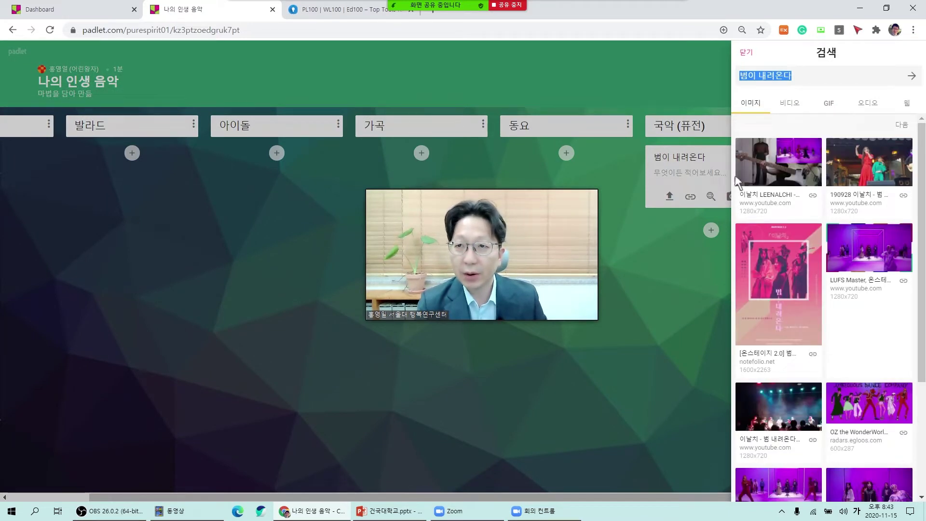
left_click(786, 105)
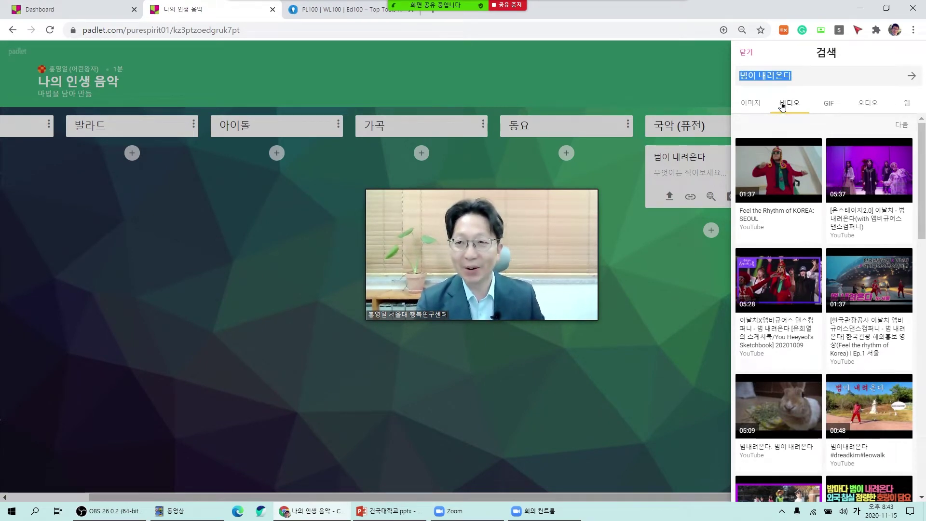
left_click(869, 192)
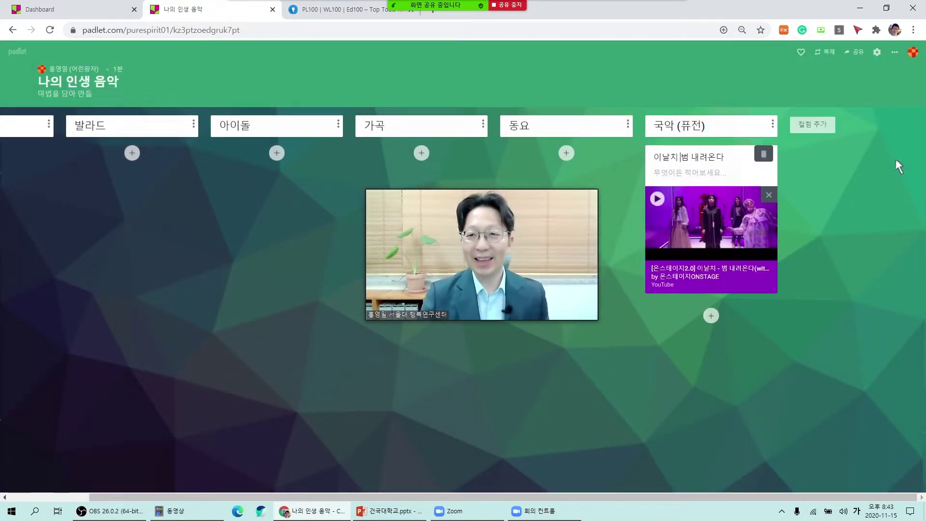
left_click(829, 306)
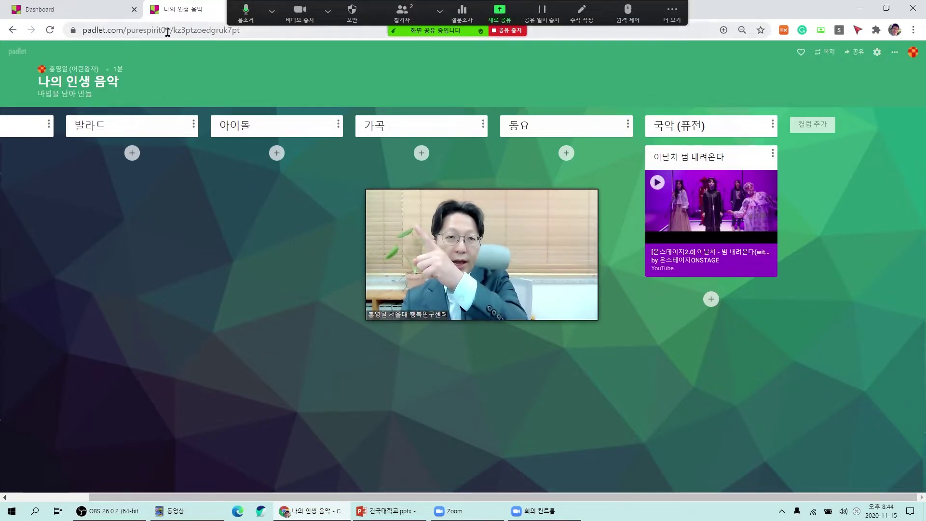
Step: Copy the web address of the 나의 인생 음악 padlet
right_click(171, 30)
key("ctrl+c")
left_click(224, 110)
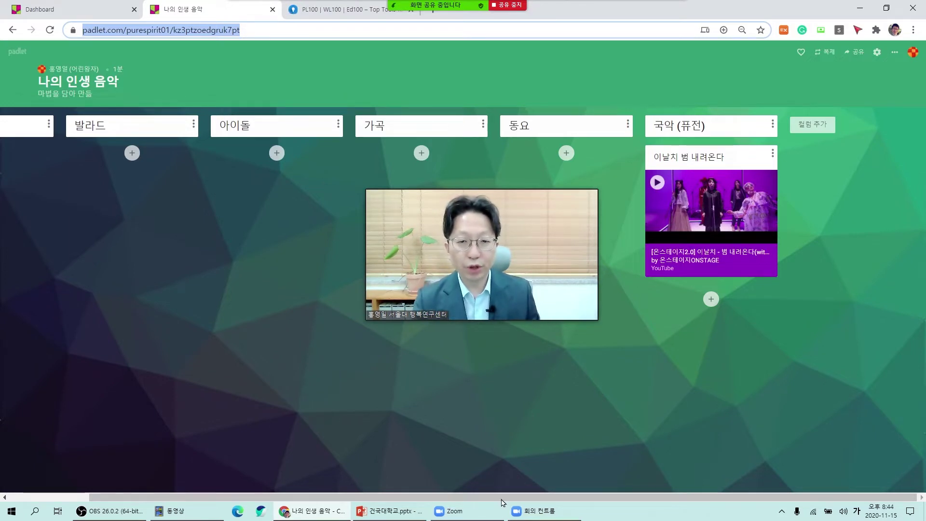
Step: Stop the Zoom screen share and send the copied padlet link to everyone in the meeting chat
left_click(507, 5)
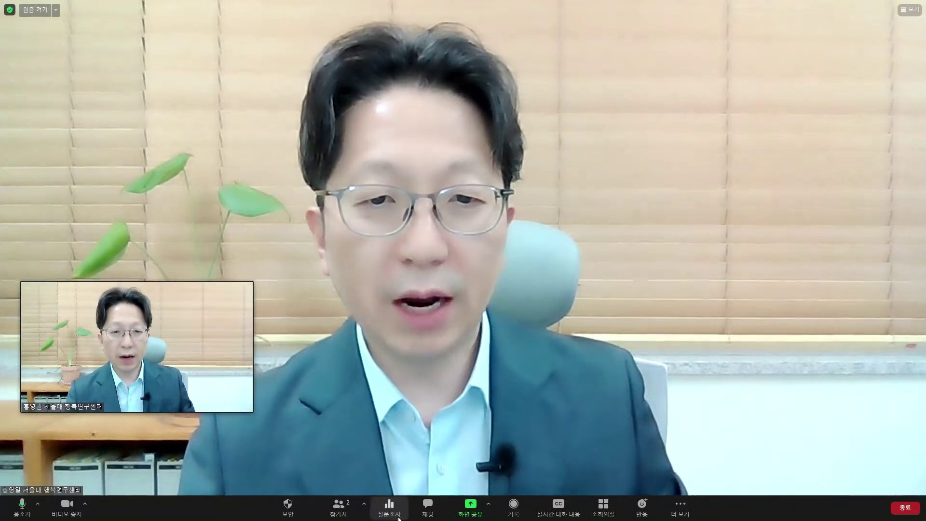
left_click(428, 507)
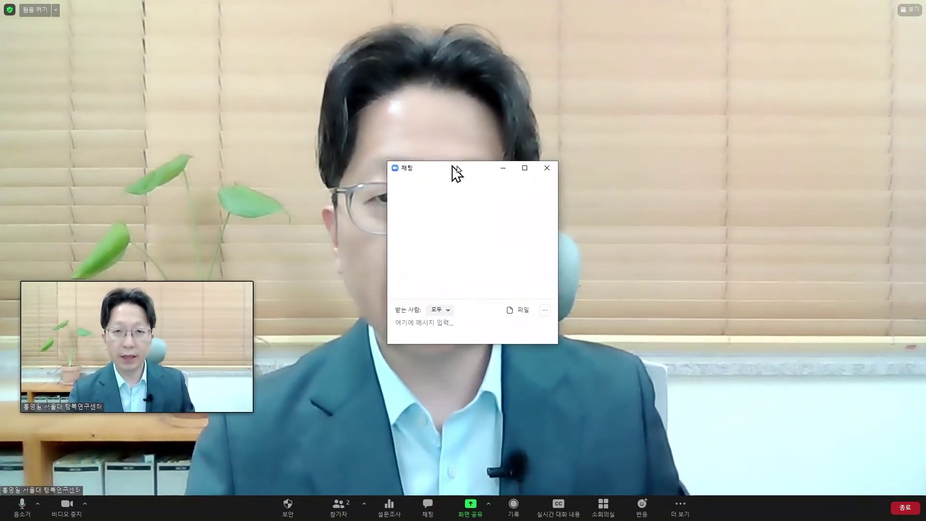
left_click_drag(457, 173, 655, 178)
left_click(629, 327)
key("ctrl+v")
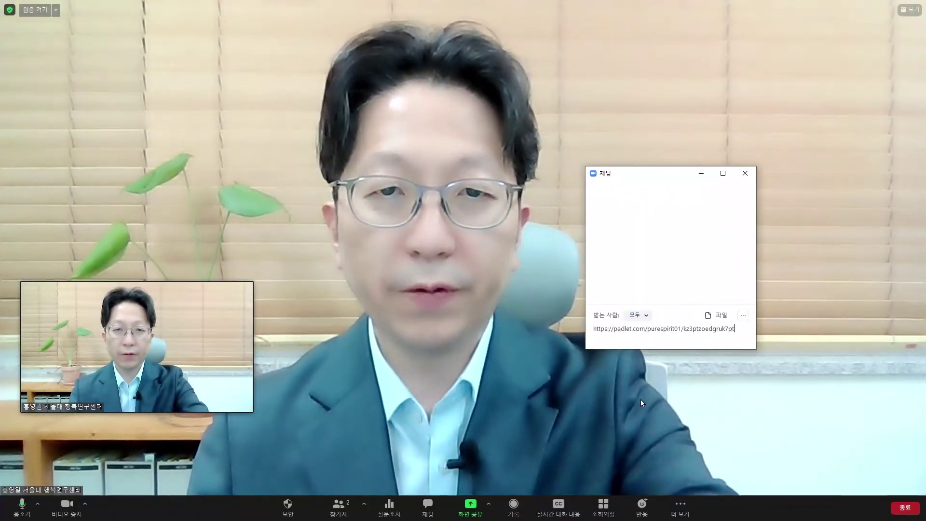
key("Return")
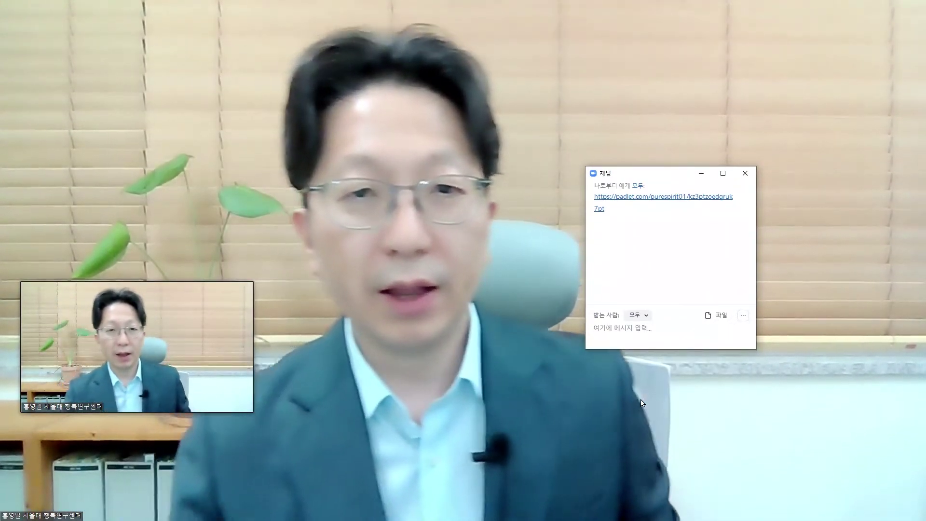
Step: Collapse the floating Zoom video window and restore it to the small active-speaker video
mouse_move(33, 281)
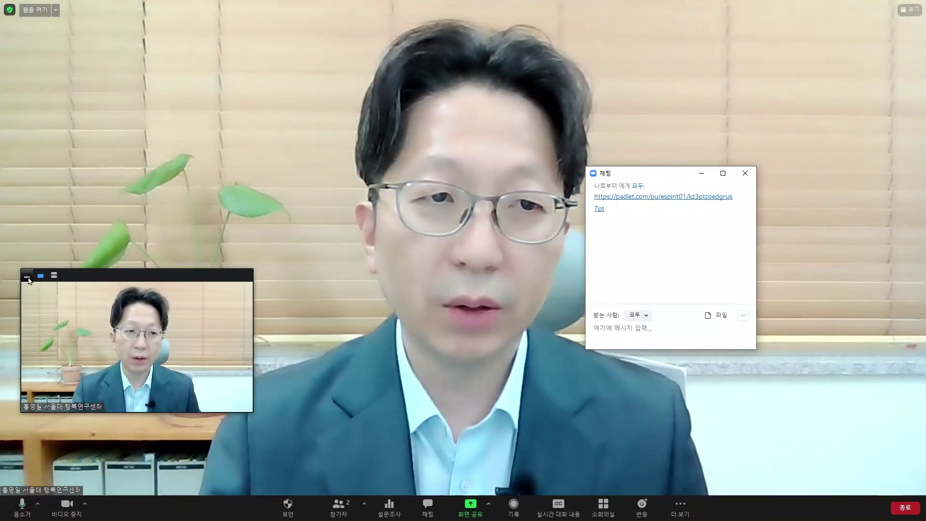
left_click(32, 278)
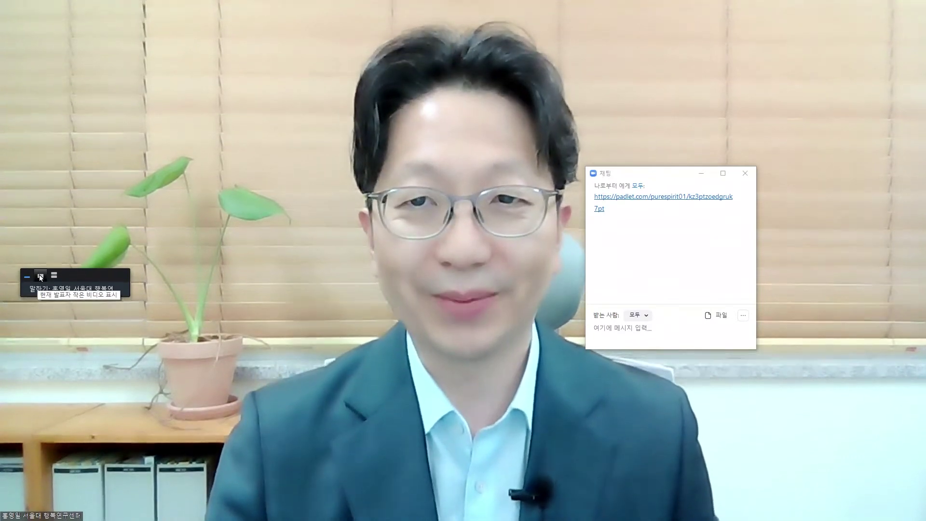
left_click(40, 275)
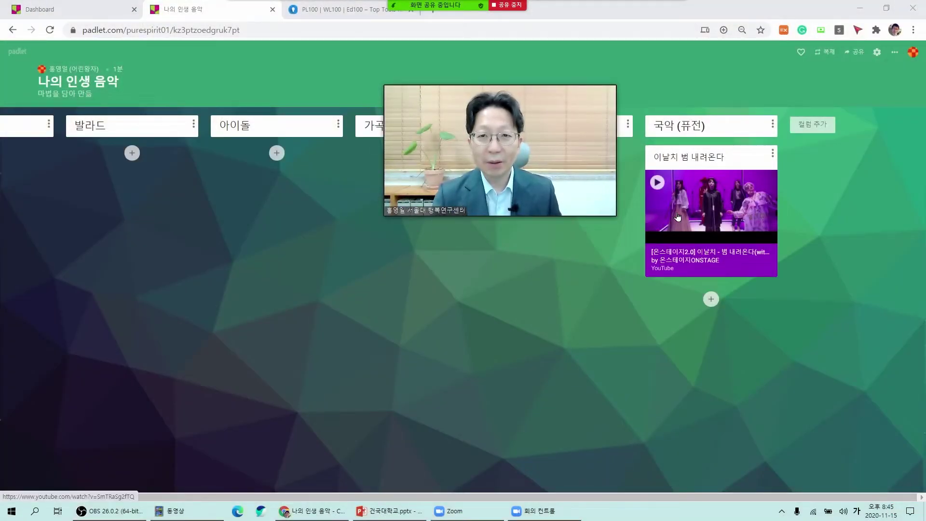
Step: Play the 이날치 video inside its padlet post and open it on YouTube in a new window
left_click(663, 185)
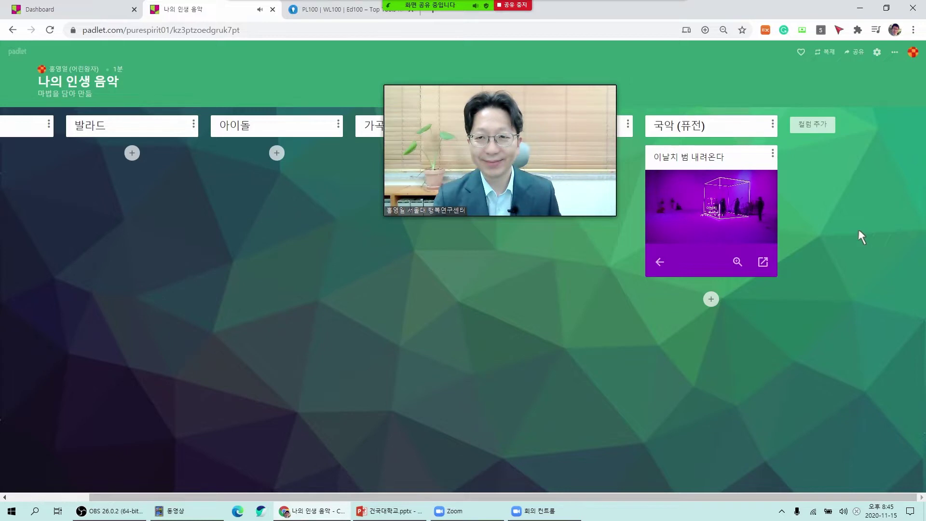
mouse_move(737, 232)
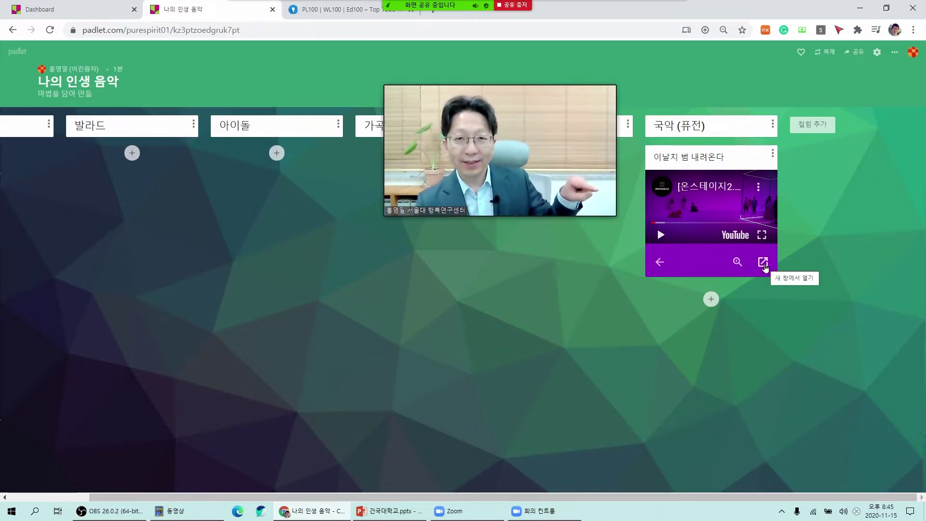
left_click(763, 262)
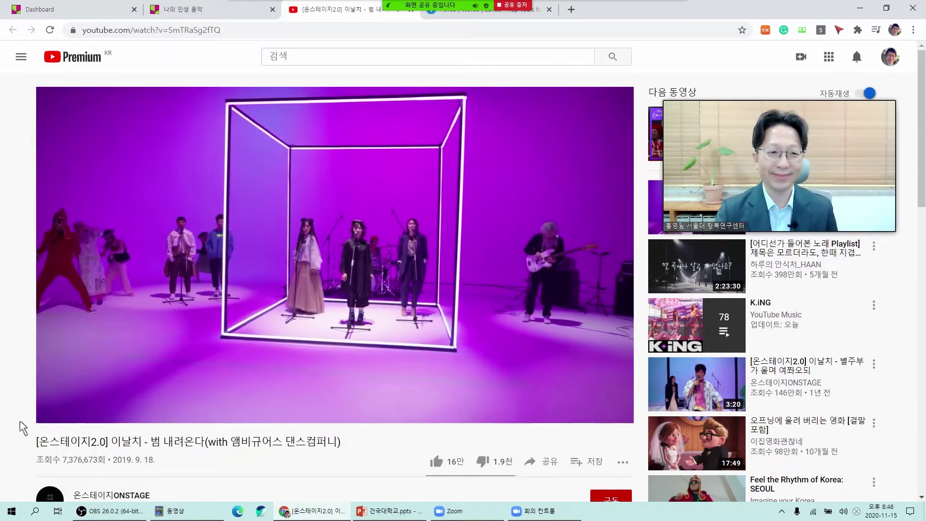
left_click(54, 412)
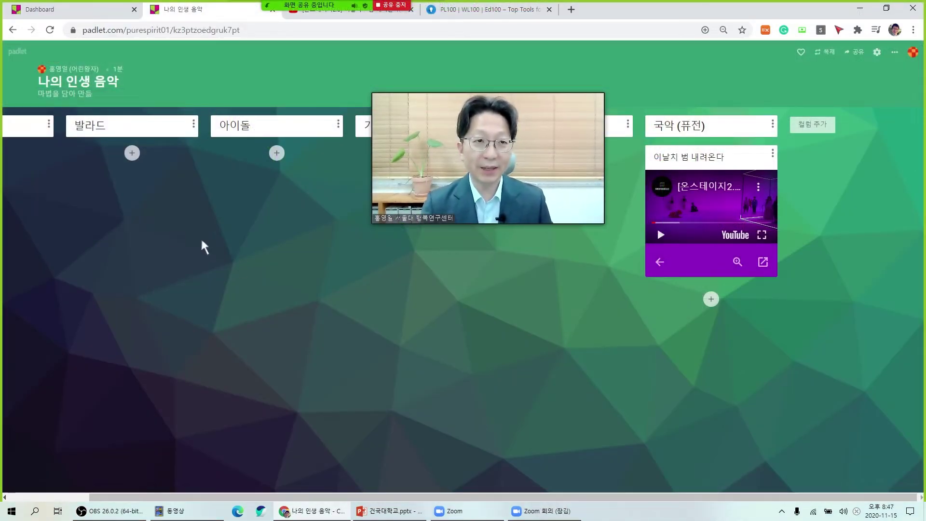
Step: Return to the Padlet dashboard and open the existing 나의 인생 음악 padlet from 20 days ago
left_click(19, 54)
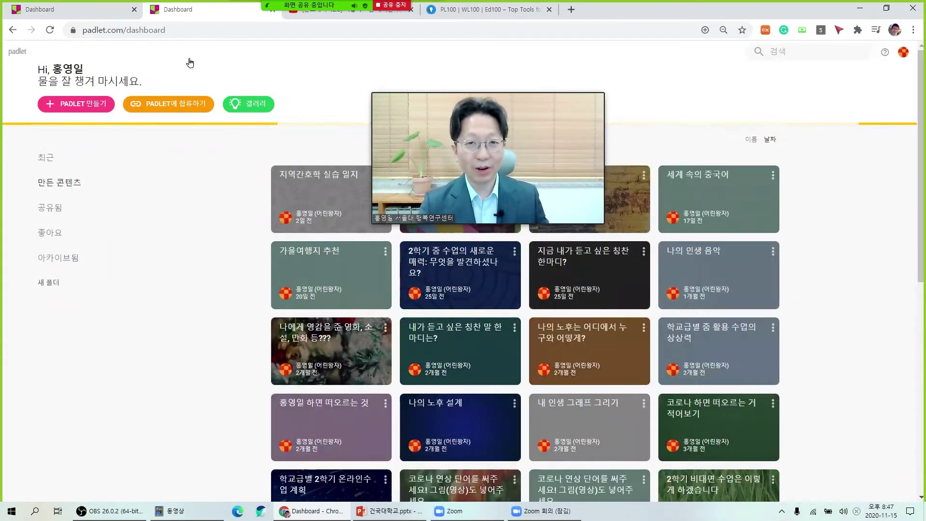
left_click_drag(495, 95, 148, 150)
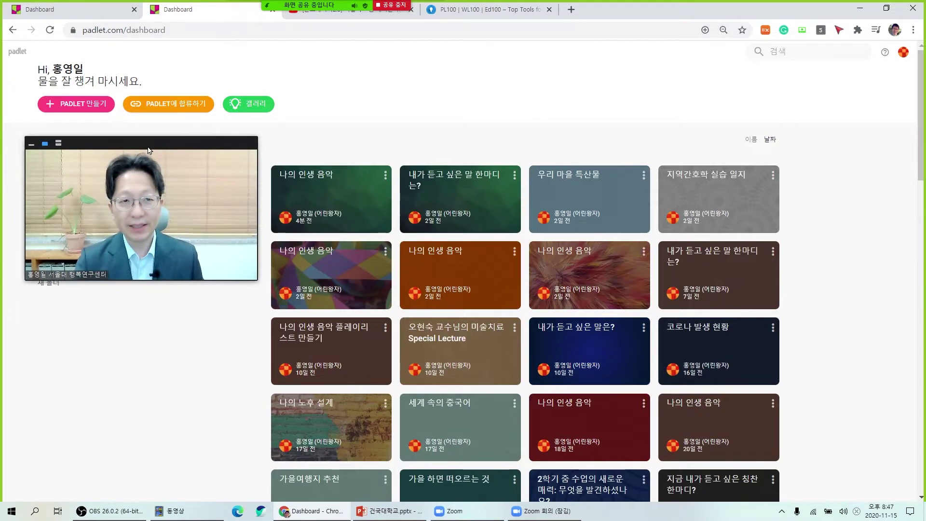
scroll(746, 426, "down", 3)
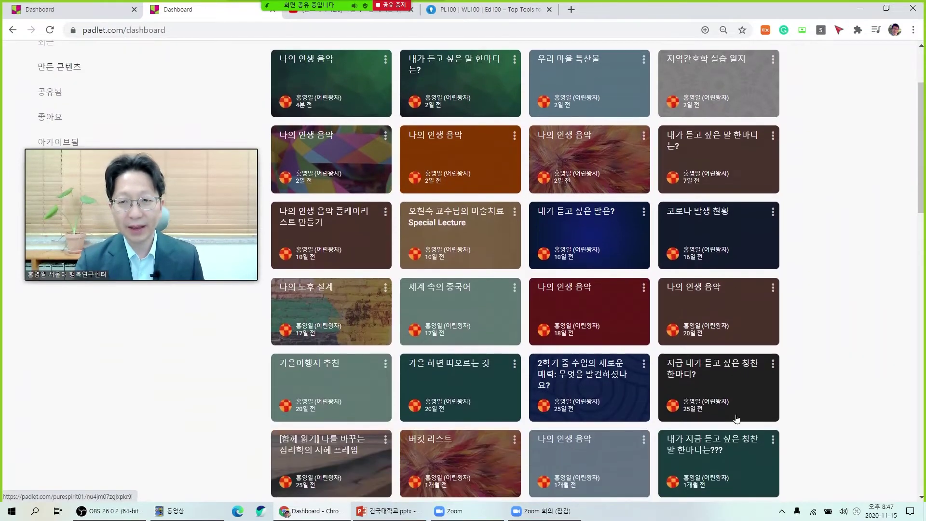
scroll(737, 419, "down", 3)
scroll(737, 418, "down", 2)
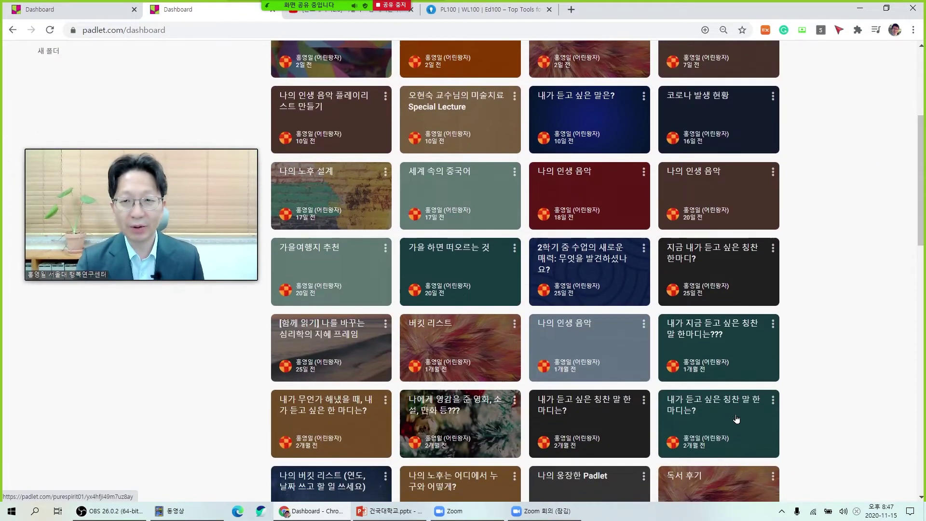
scroll(737, 419, "down", 1)
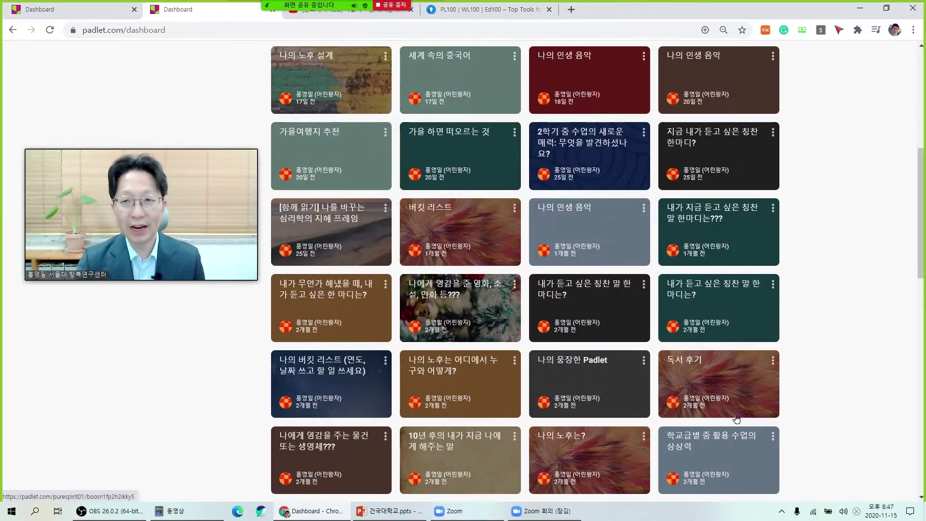
left_click(719, 82)
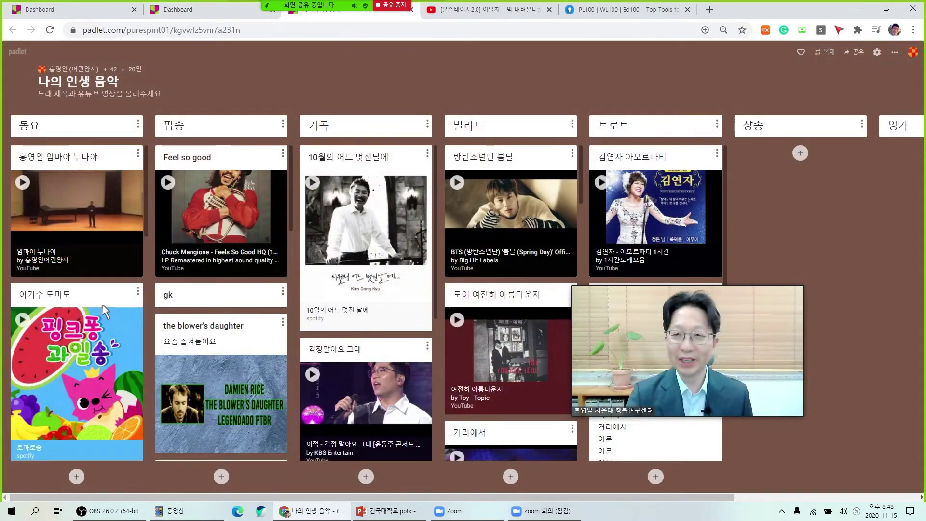
Step: Look through the songs posted in the 동요, 팝송, 가곡, 발라드 and 트로트 columns of the padlet
scroll(106, 311, "down", 10)
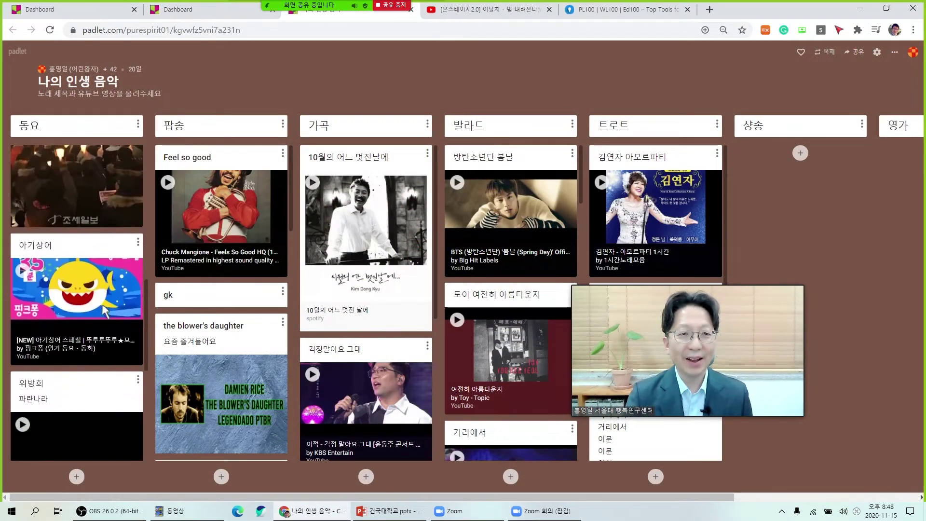
scroll(106, 309, "down", 2)
scroll(222, 318, "down", 8)
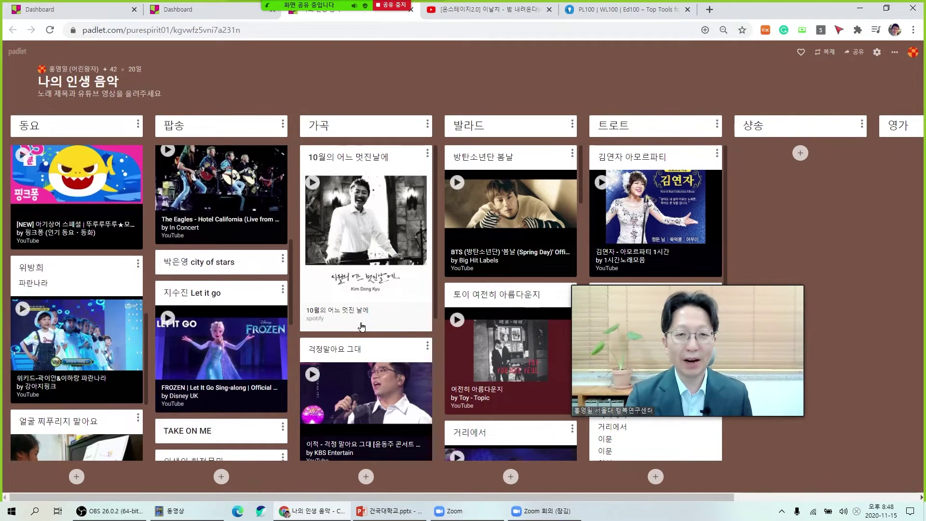
scroll(362, 327, "down", 4)
scroll(362, 327, "down", 1)
scroll(511, 299, "down", 4)
scroll(669, 280, "down", 4)
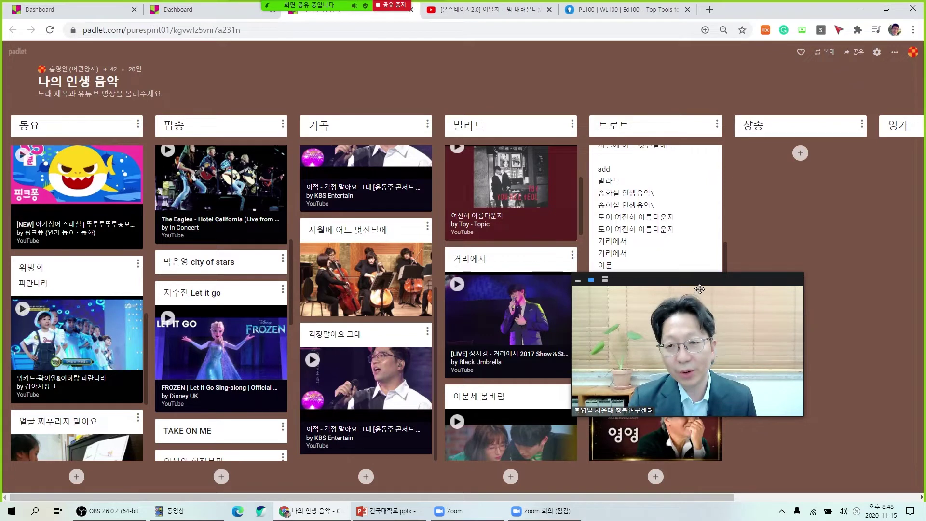
left_click_drag(632, 302, 580, 85)
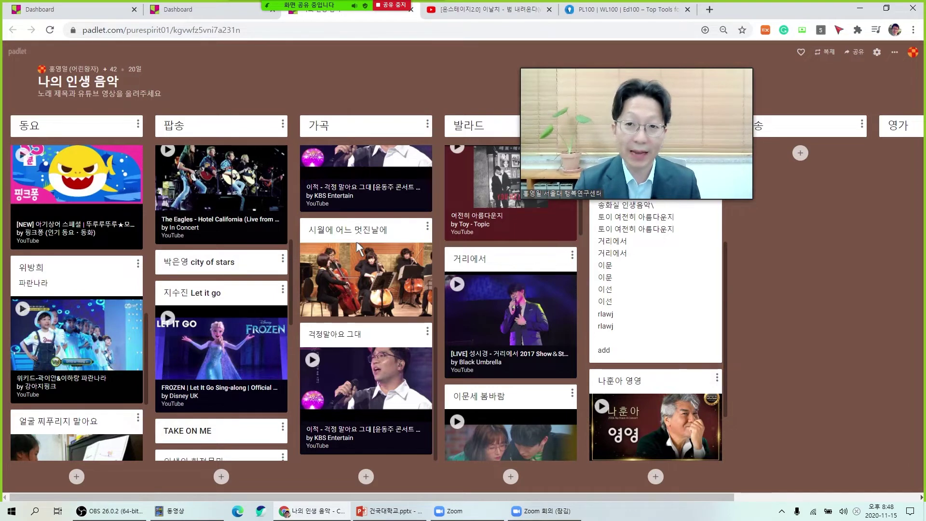
left_click_drag(636, 58, 804, 53)
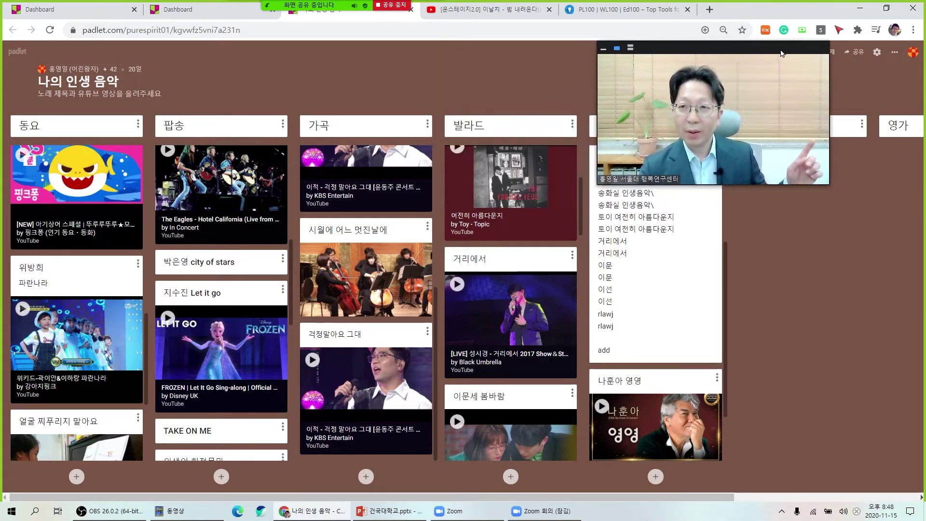
Step: Turn on 저작자 표시 in the padlet's settings so that each post displays its author
left_click(876, 57)
scroll(848, 181, "down", 3)
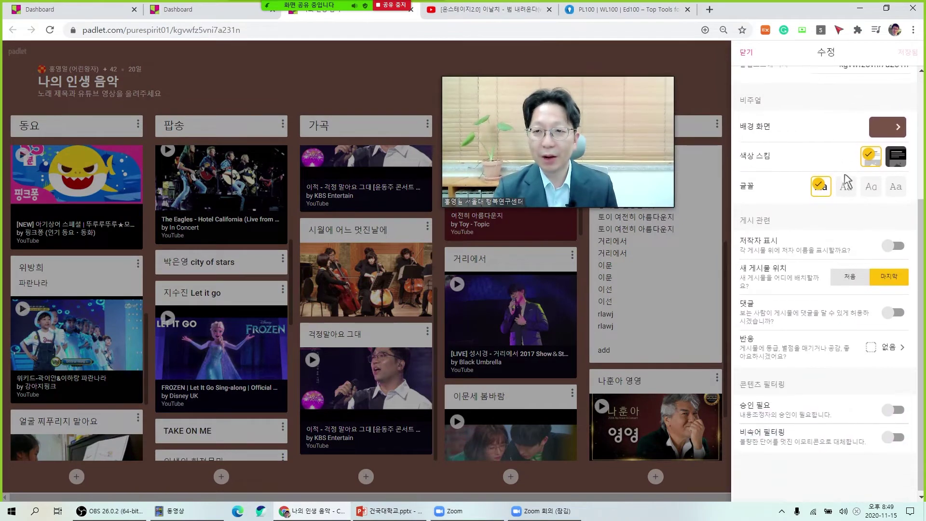
left_click_drag(610, 78, 663, 176)
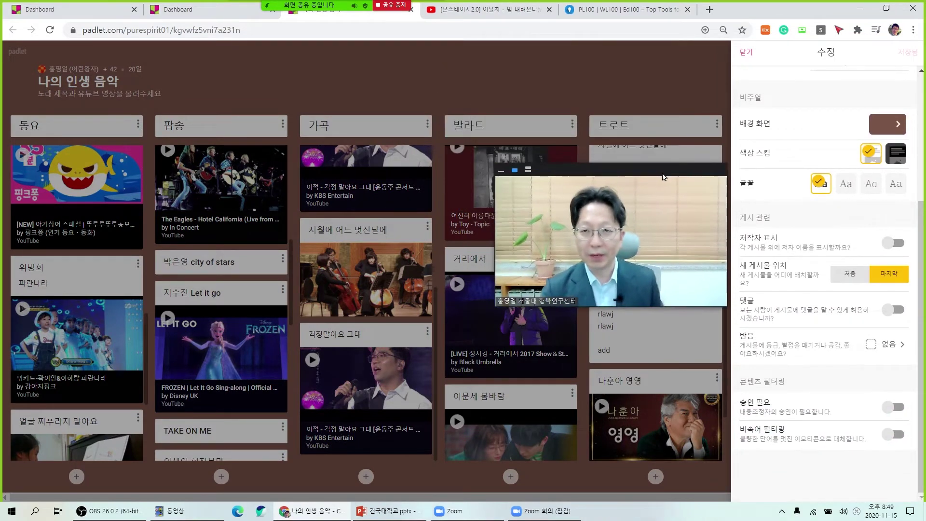
left_click(895, 244)
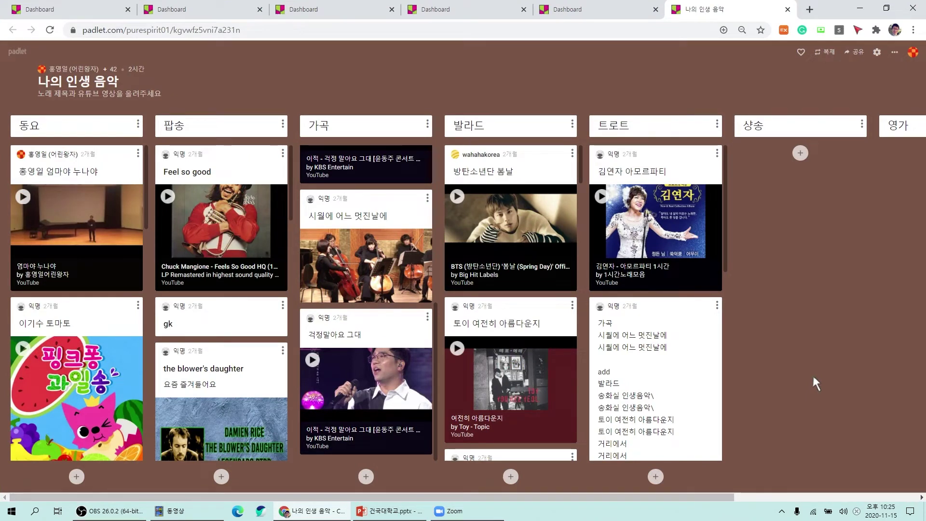
Step: Start a post titled 시월의 어느 멋진 날에 in the 가곡 column and search for matching videos without attaching one
left_click(366, 477)
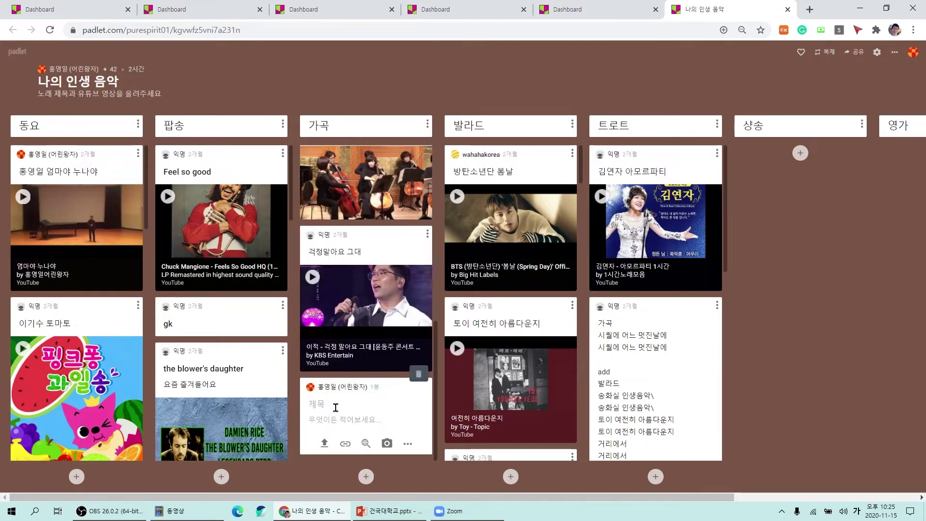
type("시월의 어느 멋진 날에")
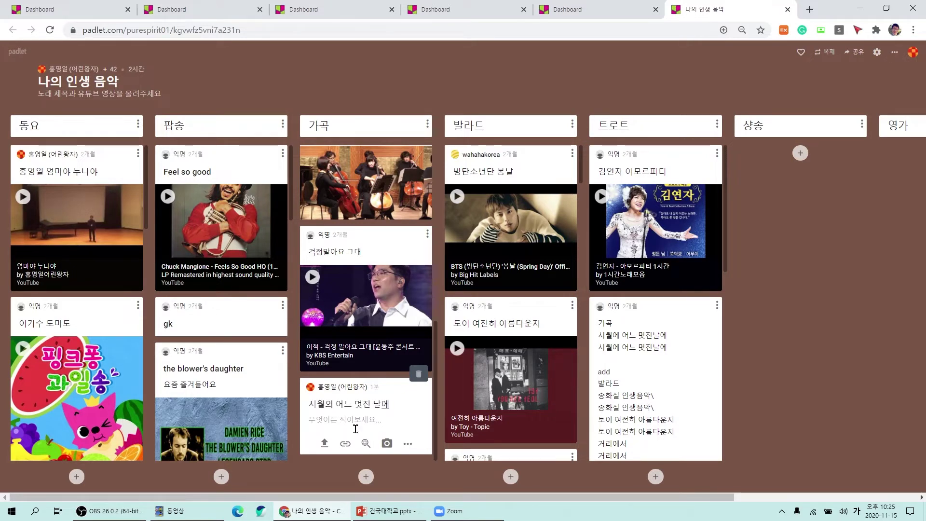
left_click(366, 443)
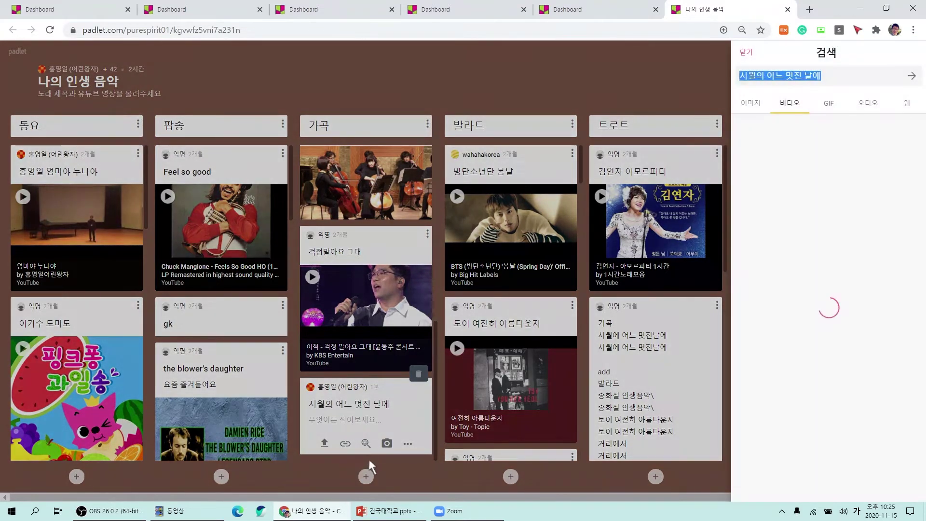
left_click(751, 103)
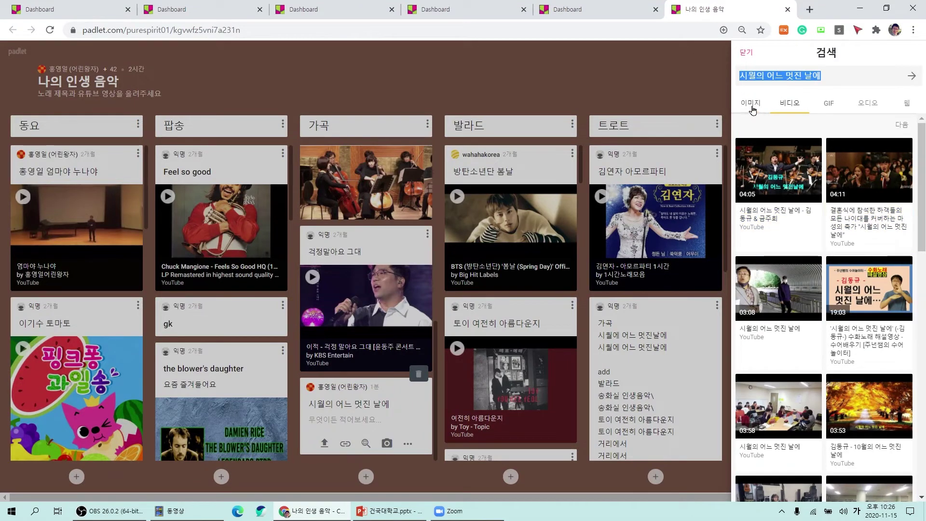
left_click(791, 107)
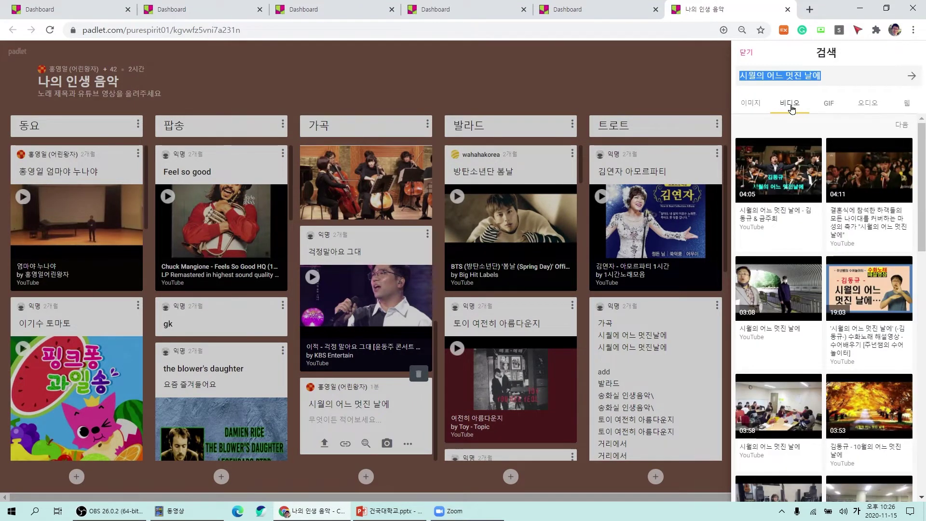
left_click(418, 425)
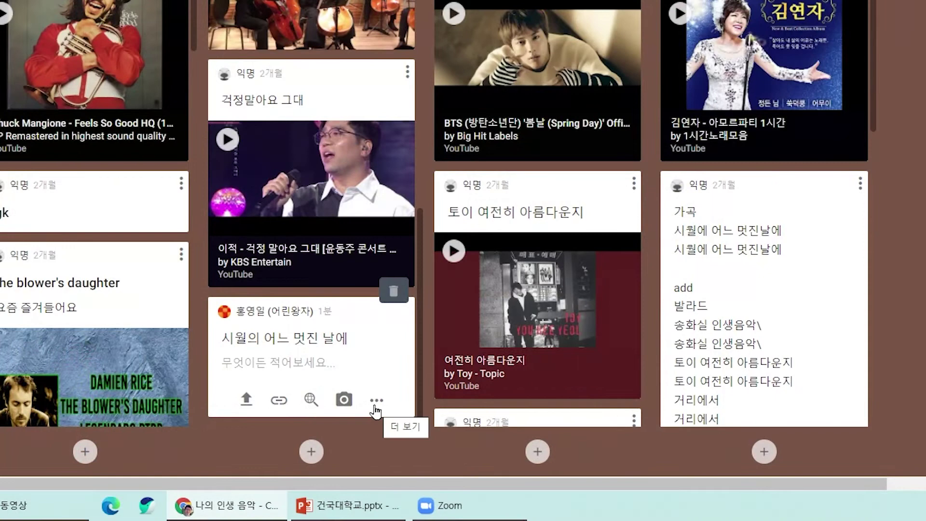
Step: Sketch a black heart freehand on a drawing canvas and attach it to the 시월의 어느 멋진 날에 post
left_click(377, 402)
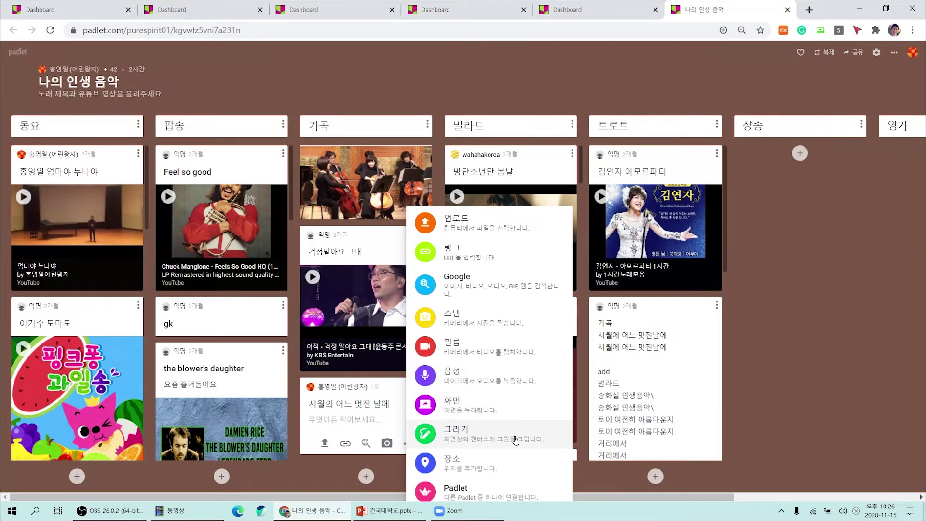
left_click(516, 440)
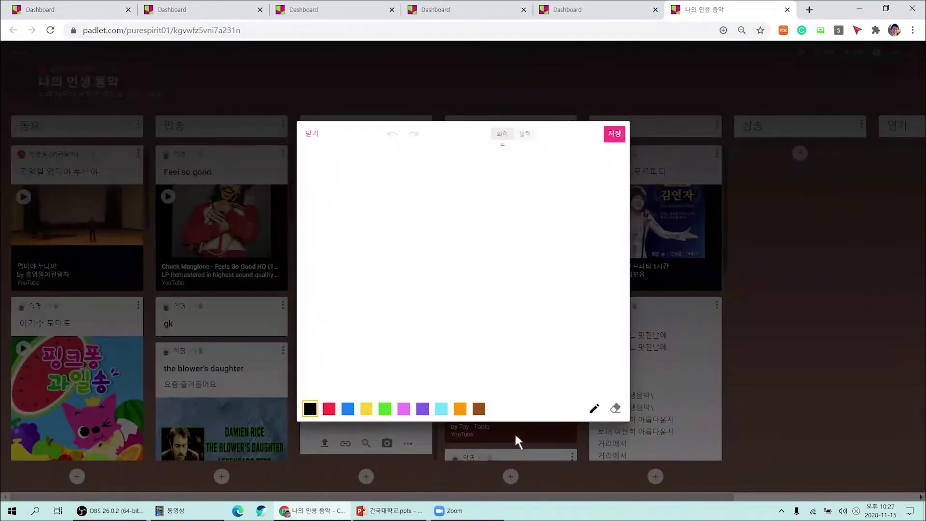
mouse_move(468, 250)
left_mouse_down()
mouse_move(468, 238)
mouse_move(450, 321)
left_mouse_up()
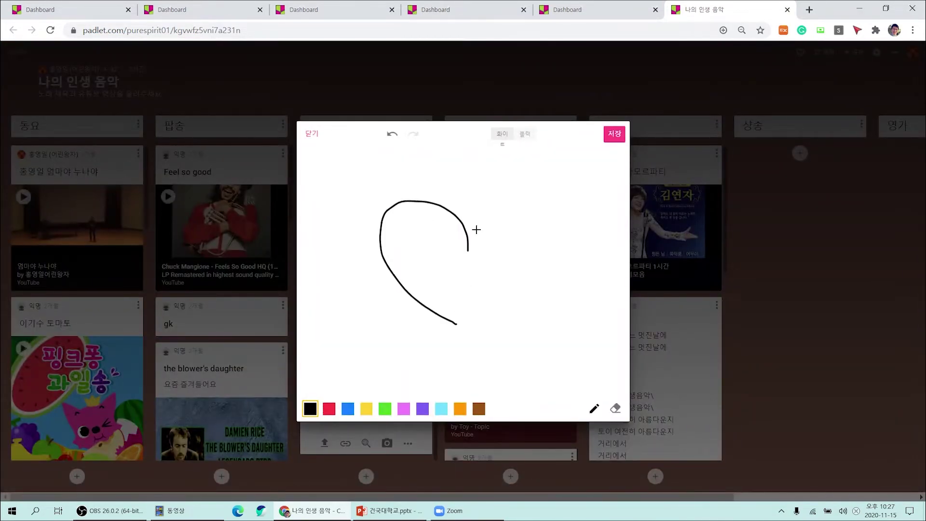
mouse_move(468, 249)
left_mouse_down()
mouse_move(482, 222)
mouse_move(458, 322)
left_mouse_up()
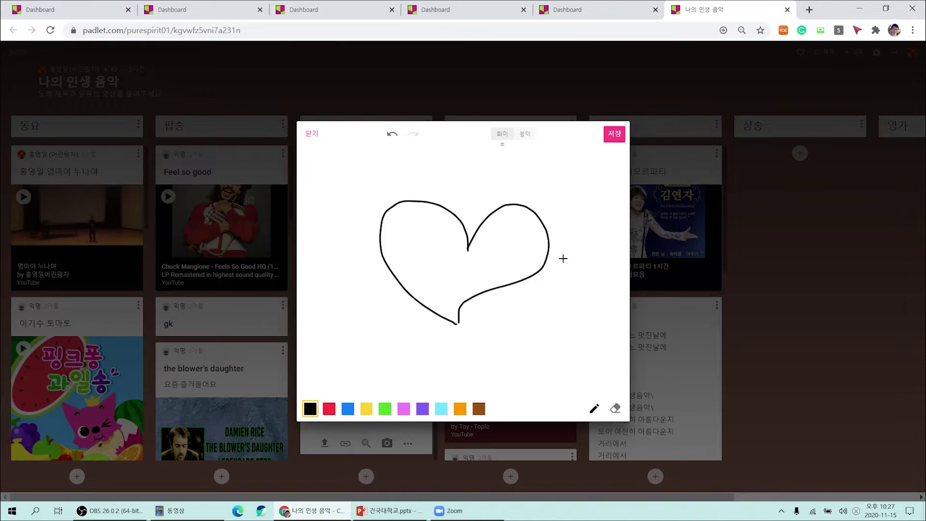
left_click(622, 144)
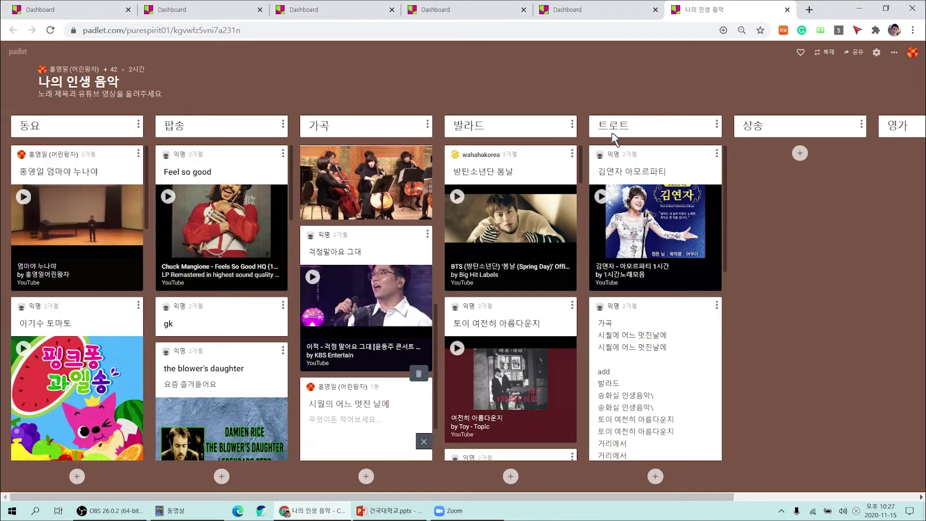
scroll(363, 401, "down", 2)
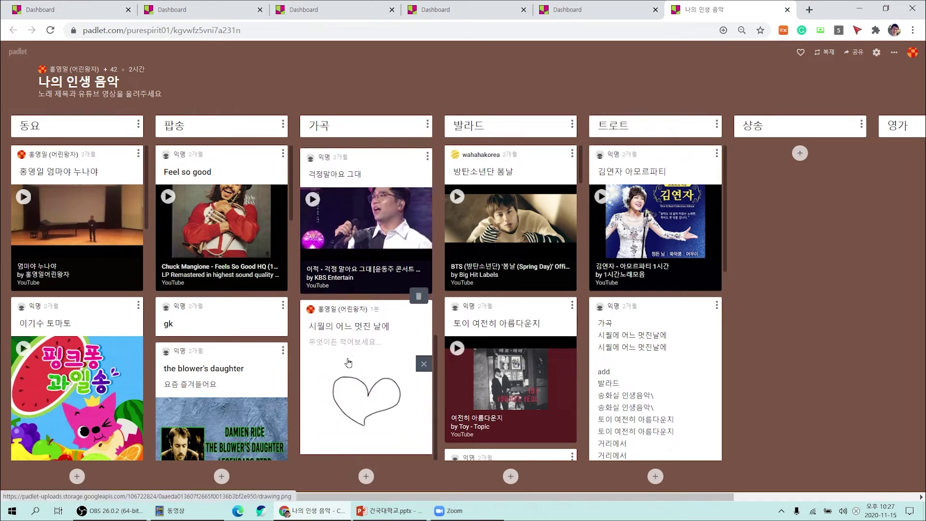
Step: Remove the heart drawing from the post and reopen its additional attachment options
left_click(424, 364)
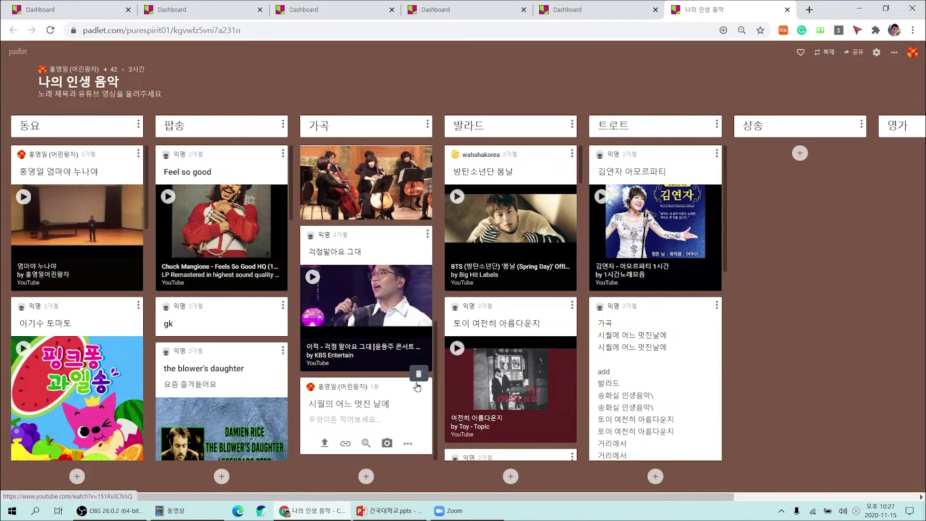
left_click(407, 443)
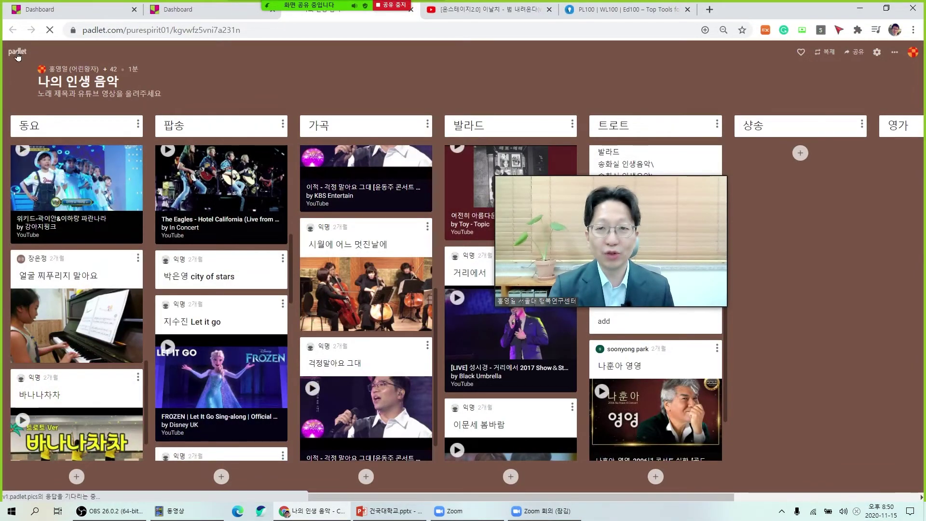
Step: Return to the Padlet dashboard and create a new padlet with the 캔버스 layout
left_click(17, 54)
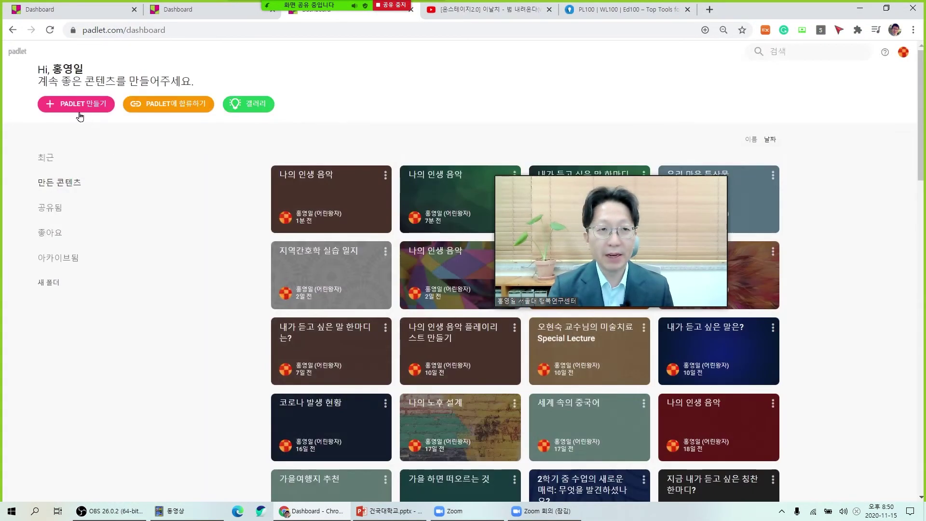
left_click(79, 111)
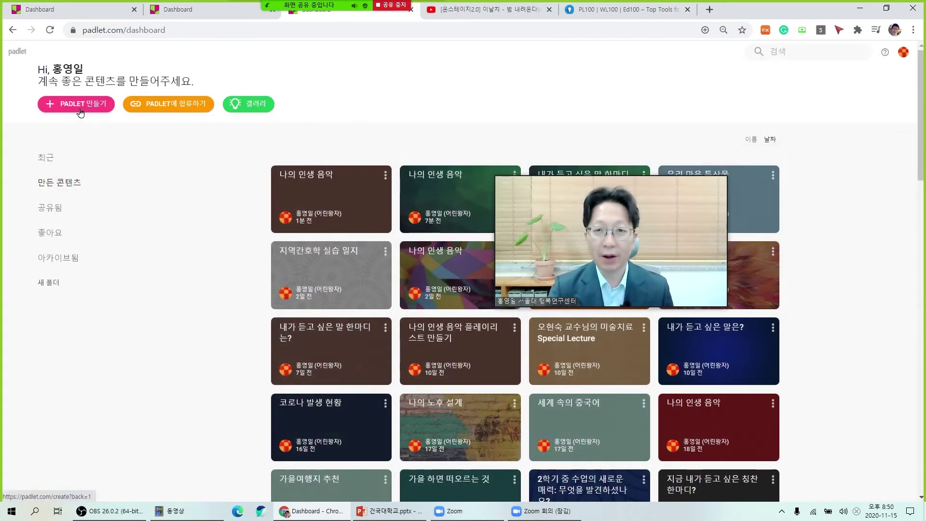
left_click_drag(649, 187, 791, 270)
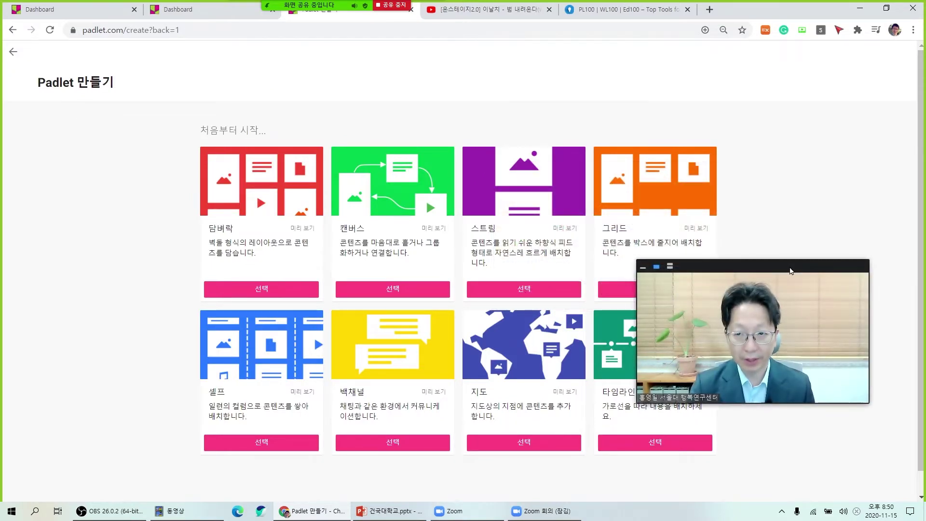
left_click_drag(790, 271, 608, 128)
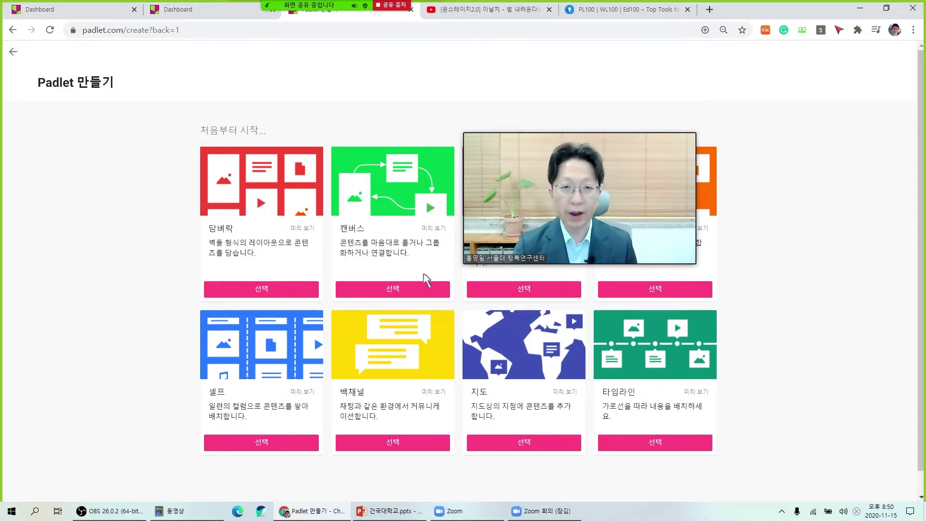
left_click(407, 294)
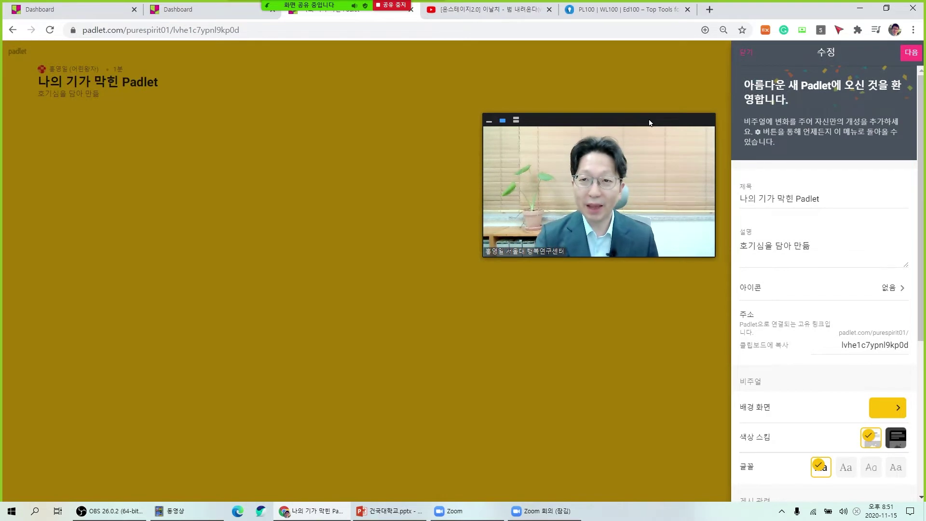
Step: Title the new canvas padlet 내가 듣고 싶은 말 한마디는? and finish its setup to start posting
left_click(853, 207)
key("ctrl+a")
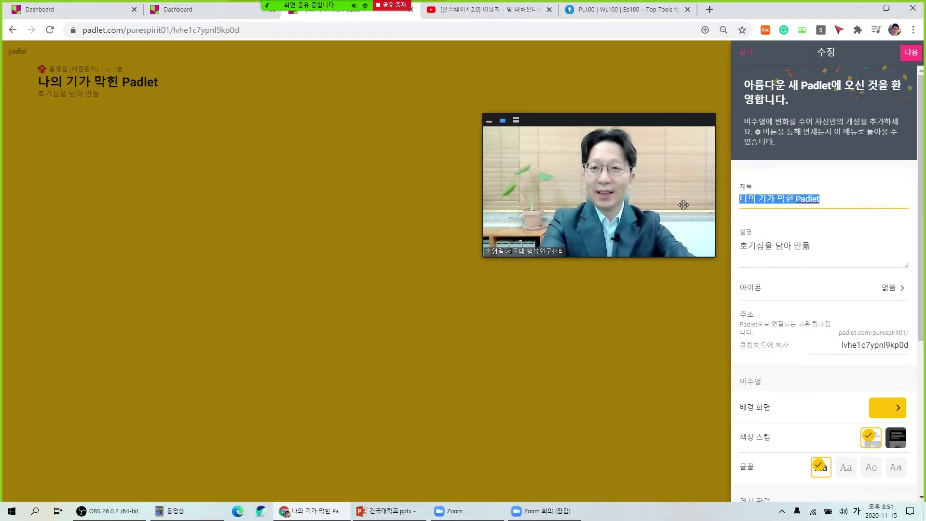
type("내가 듣고")
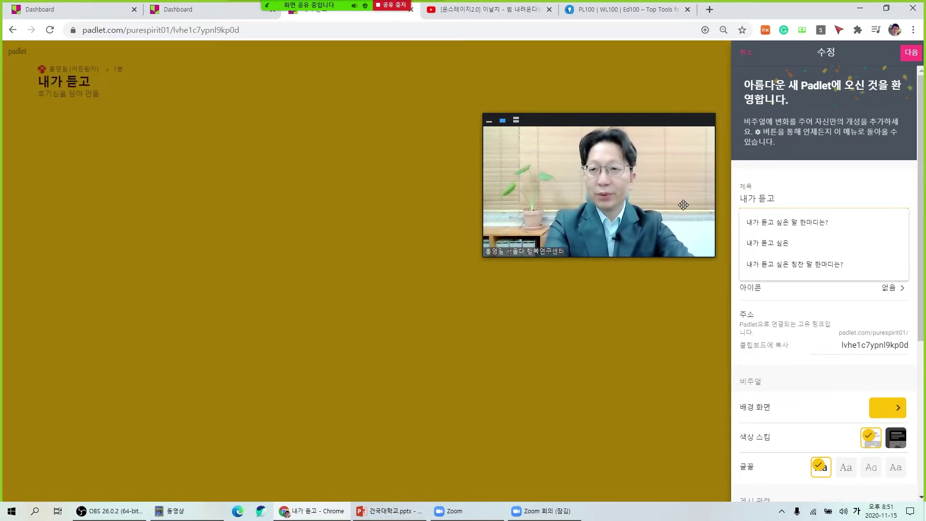
key("Down")
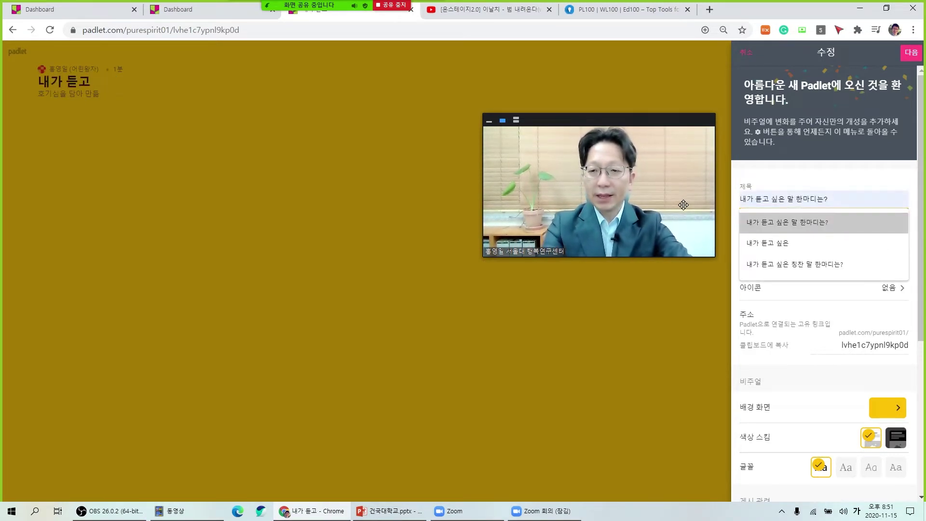
key("Return")
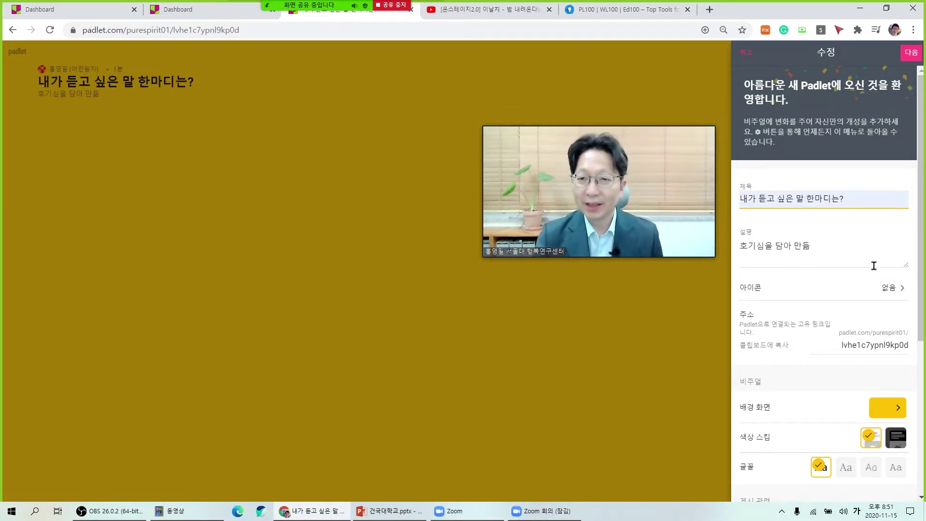
scroll(845, 386, "down", 5)
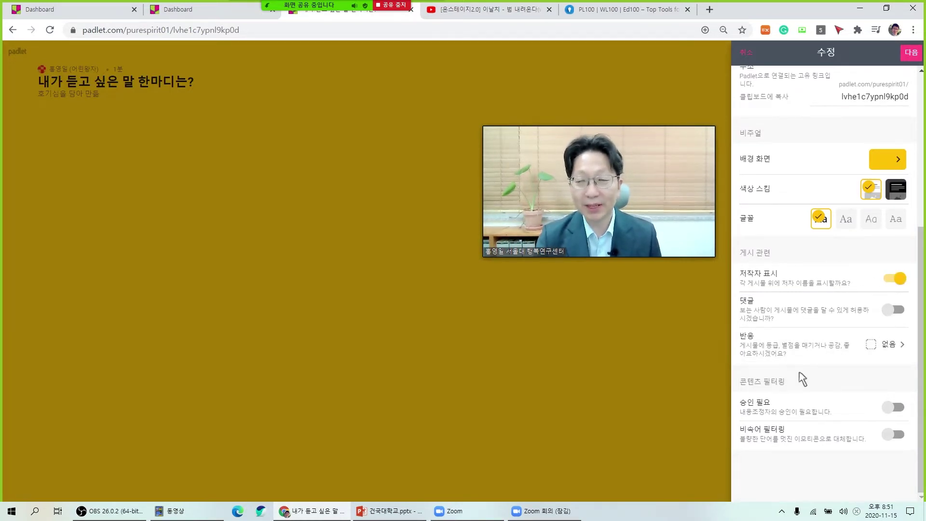
left_click(913, 53)
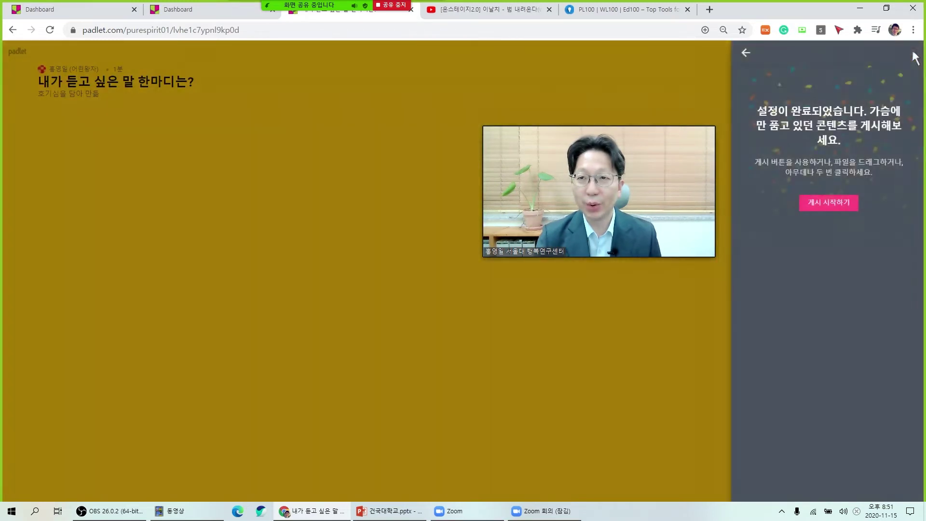
left_click(833, 202)
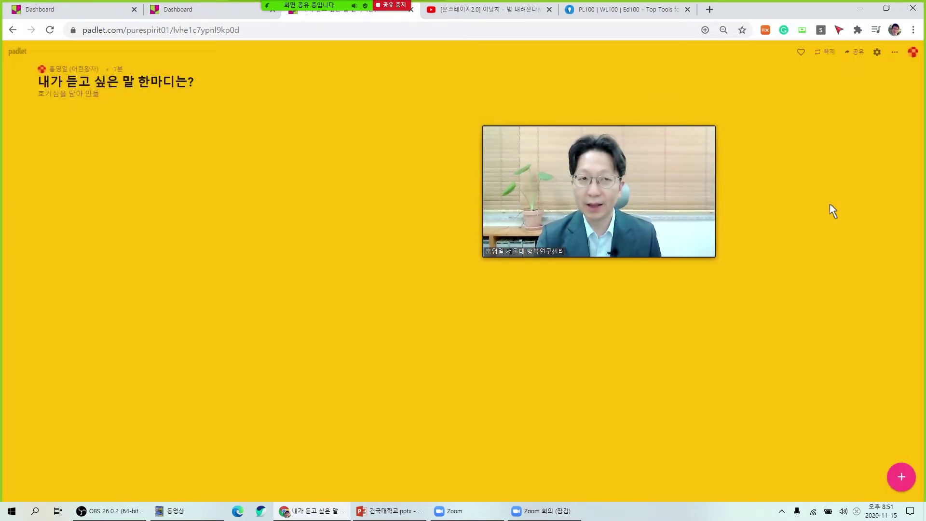
Step: Add a post reading 와우! 어떻게 그런 생각을 다했니? to the empty canvas
left_click_drag(689, 132, 808, 133)
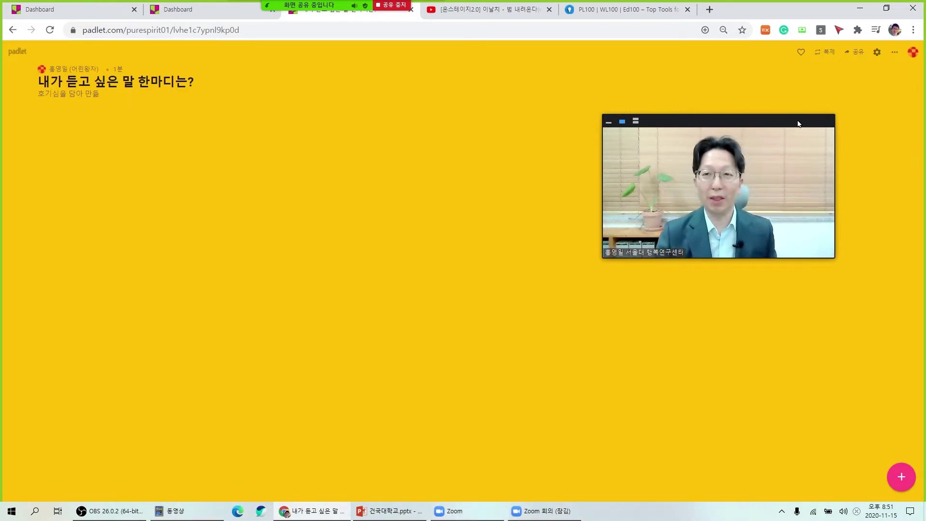
double_click(316, 205)
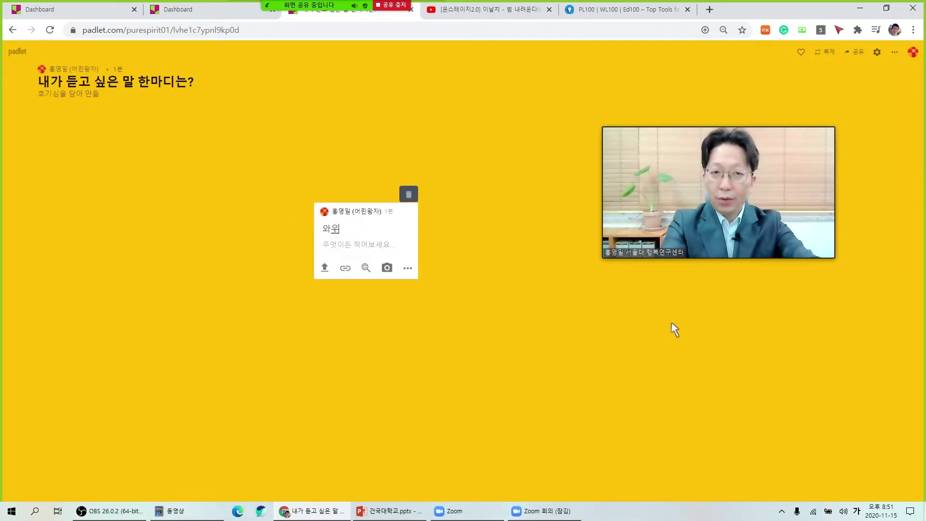
type("와우! 어떻게 그런 생각을 될")
type("니?")
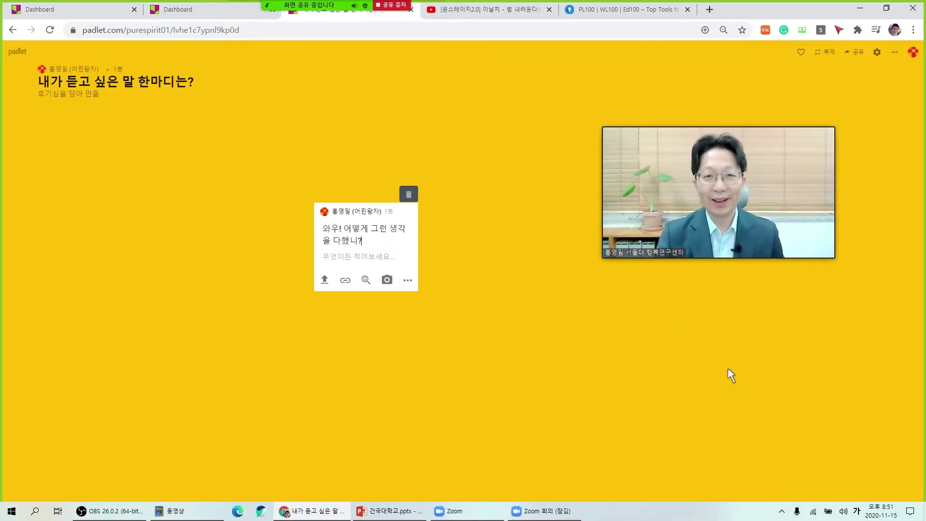
left_click(425, 333)
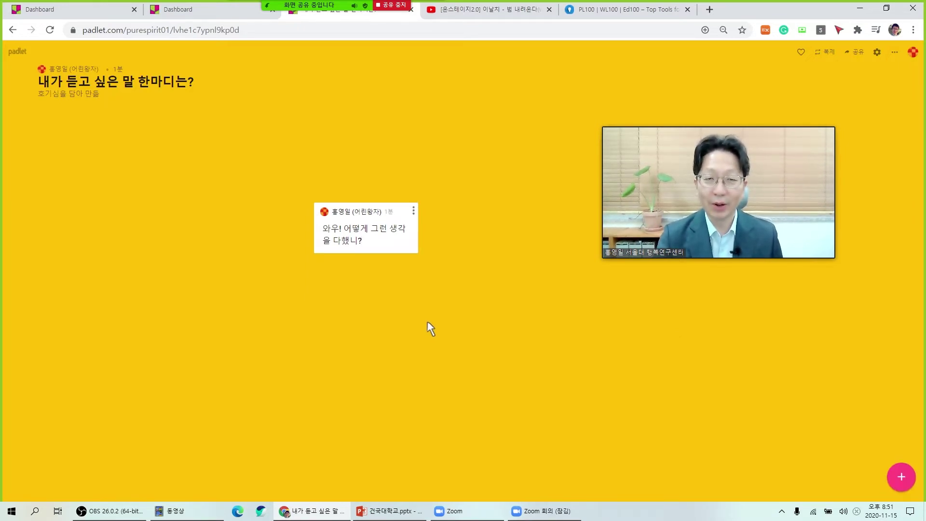
Step: Add a second post reading 너는 충분히 잘 하고 있어! 힘내! above and to the right of the first one
double_click(467, 156)
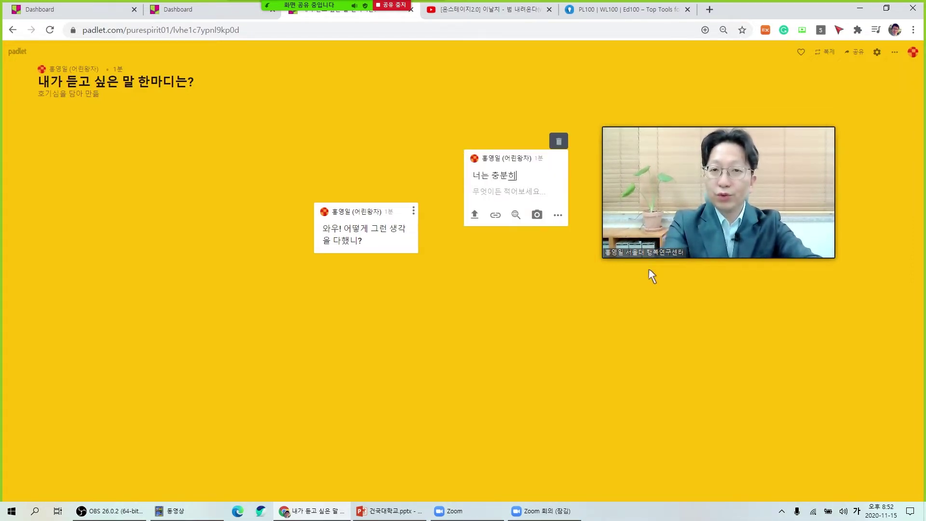
type("너는 충분히 잘 하고 있어! 히")
type("ㅁ내!")
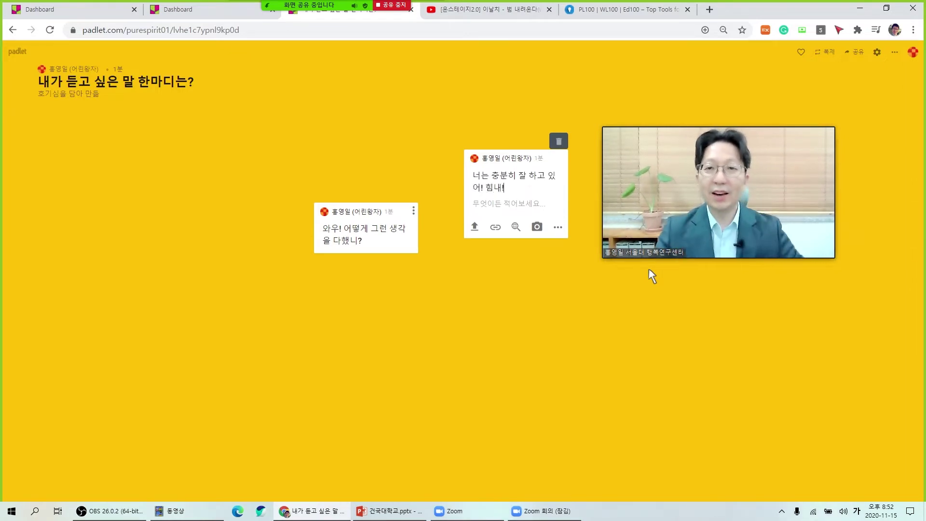
left_click(534, 340)
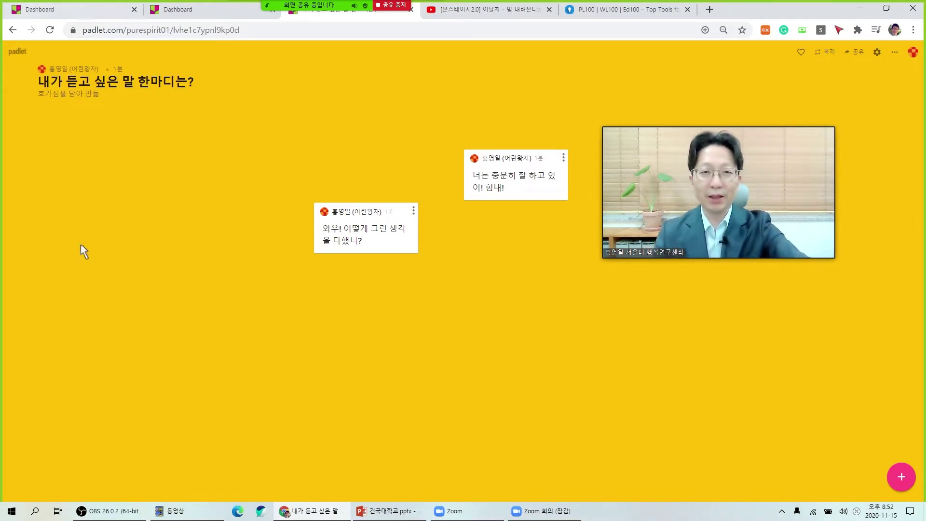
Step: Add a third post reading 실수 할 수도 있어. 문제 없어. 걱정하지 말고 또 해보자. to the left of the first one
double_click(154, 176)
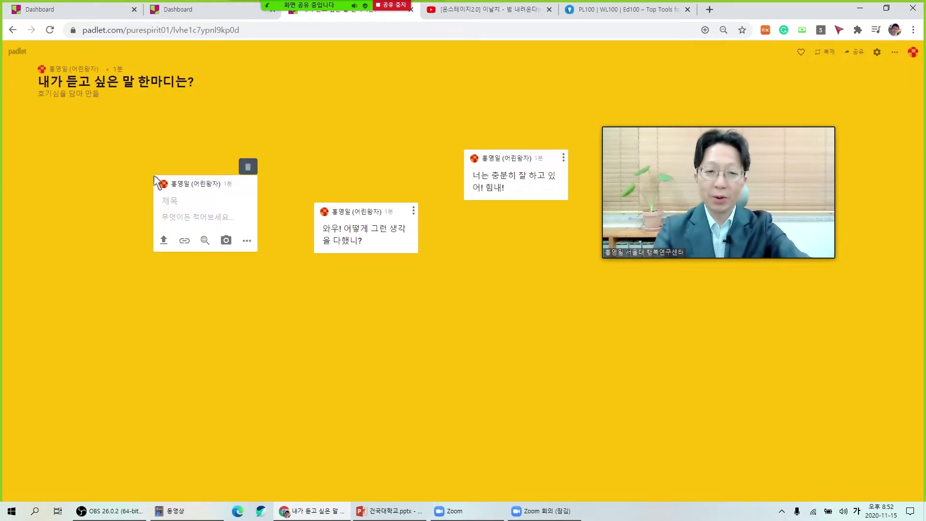
type("실수 해")
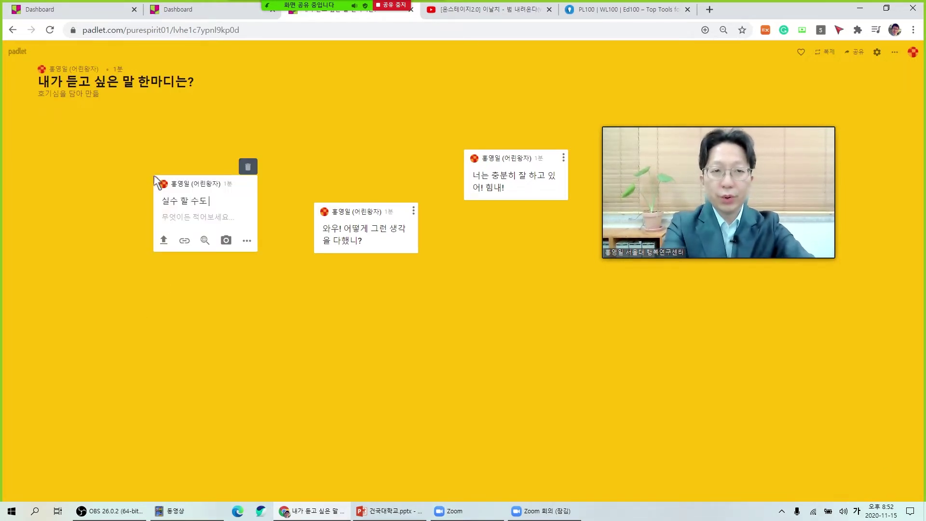
type(" 수도 있어. 문제")
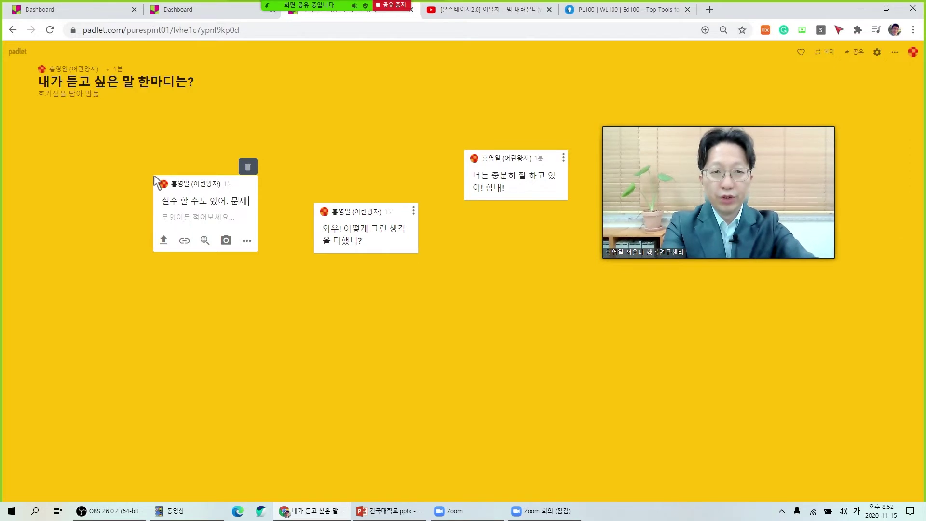
type(" 없에")
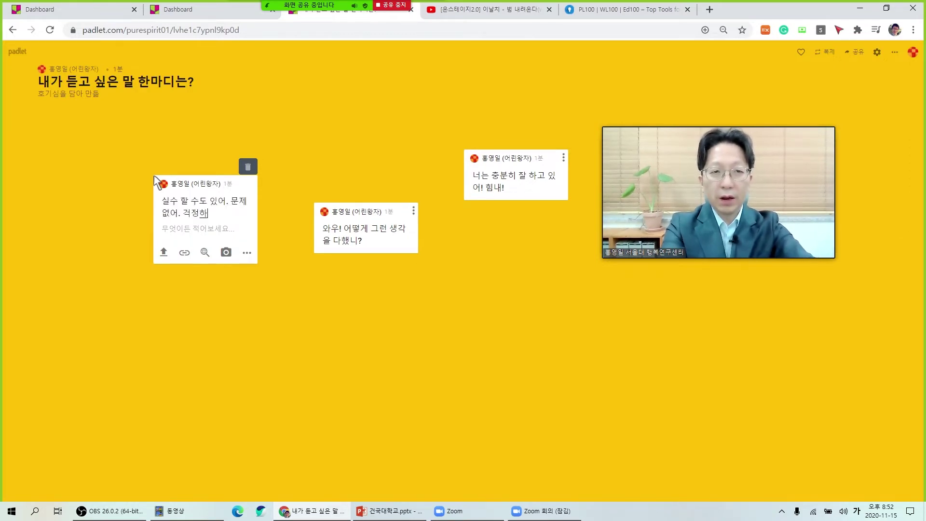
type(". 걱정하지 말고 또 해보재")
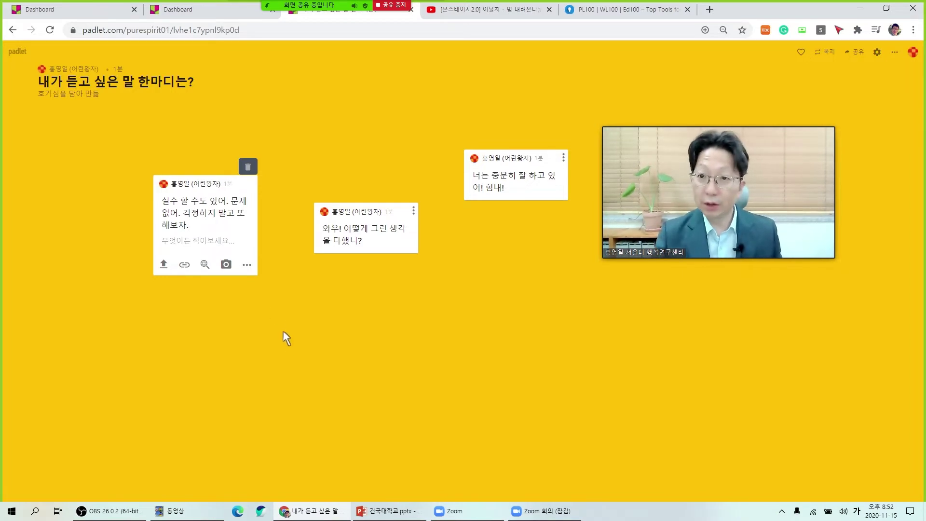
left_click(351, 335)
Step: Add a fourth post reading 멋져요! 정말 끝내주네요~ 와우! below the existing posts
double_click(256, 355)
type("멋져")
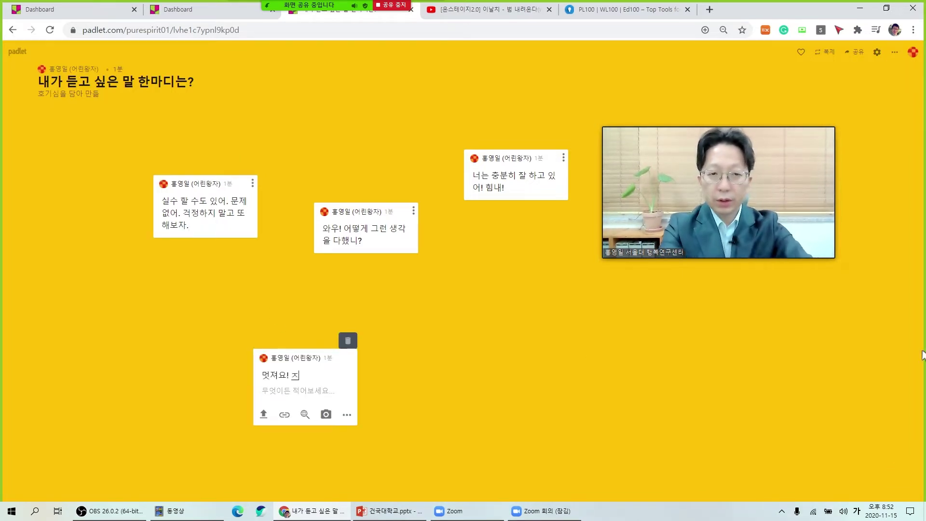
type("요! 정말 끝내주")
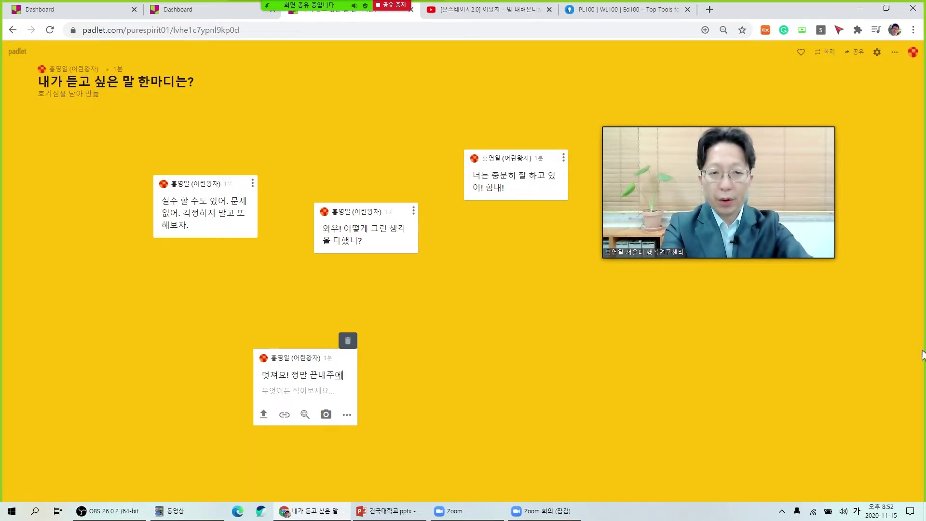
type("네요~ 와우!")
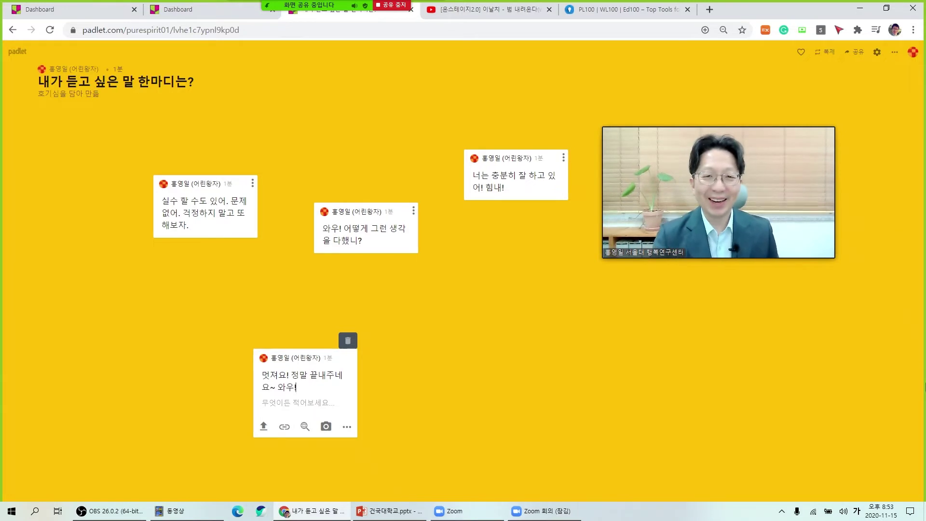
left_click(530, 367)
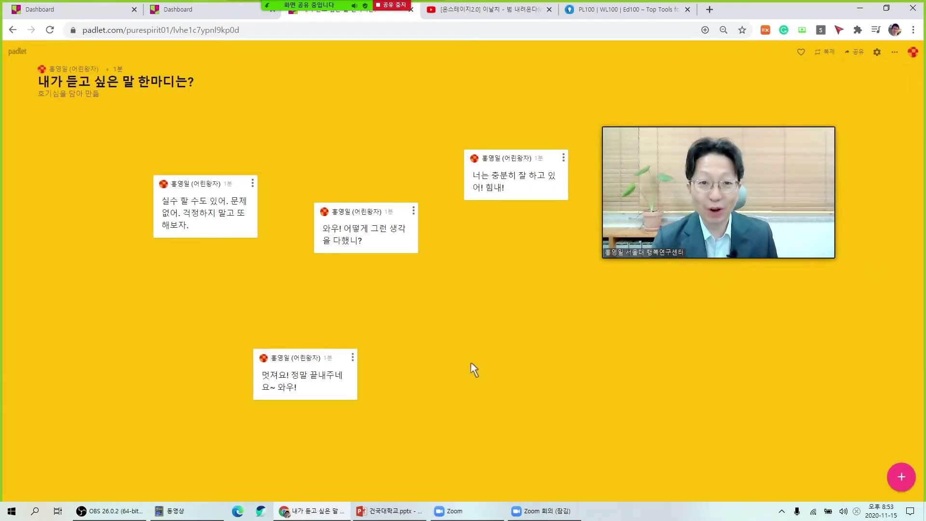
Step: Connect the 멋져요! post to the 와우! 어떻게 그런 생각을 다했니? post, and move the target post below the 실수 할 수도 있어 post
left_click(353, 359)
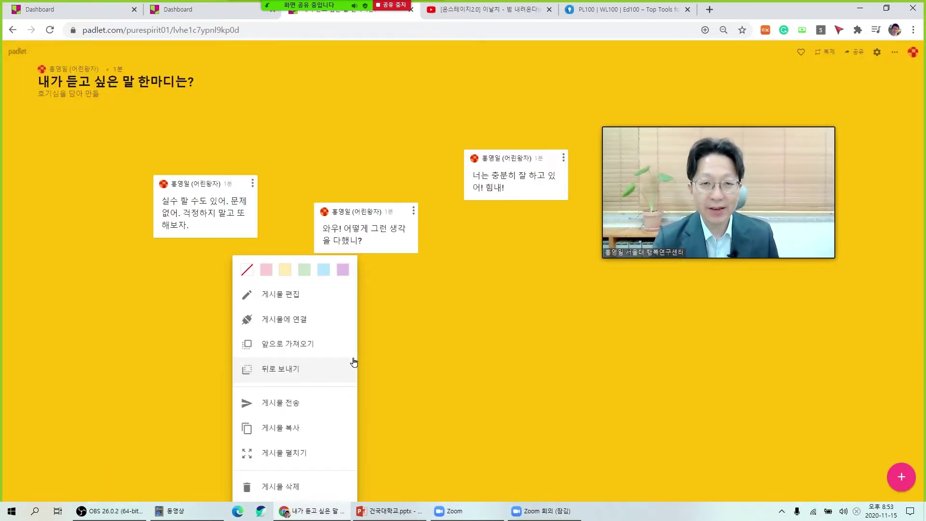
left_click(303, 323)
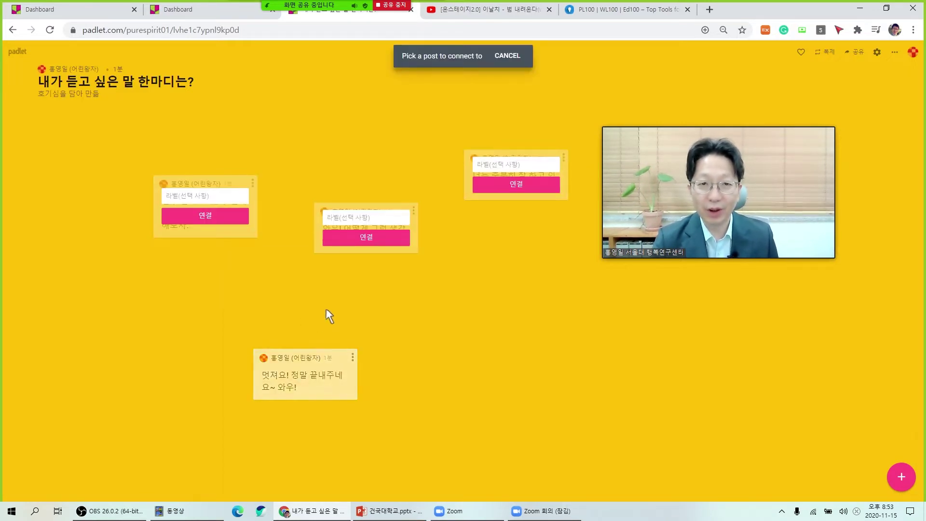
left_click(383, 243)
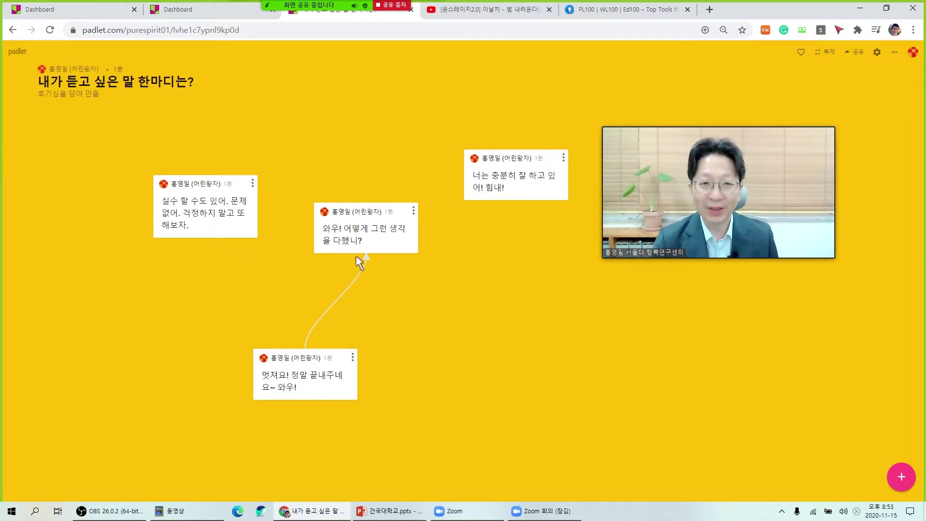
left_click_drag(381, 213, 192, 271)
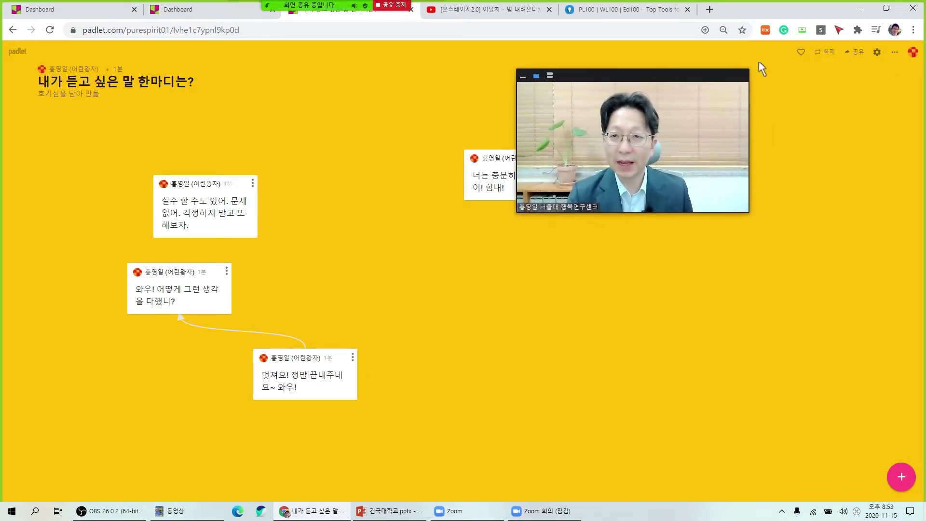
Step: Change the padlet's background to the solid teal colour and save the settings
left_click(878, 53)
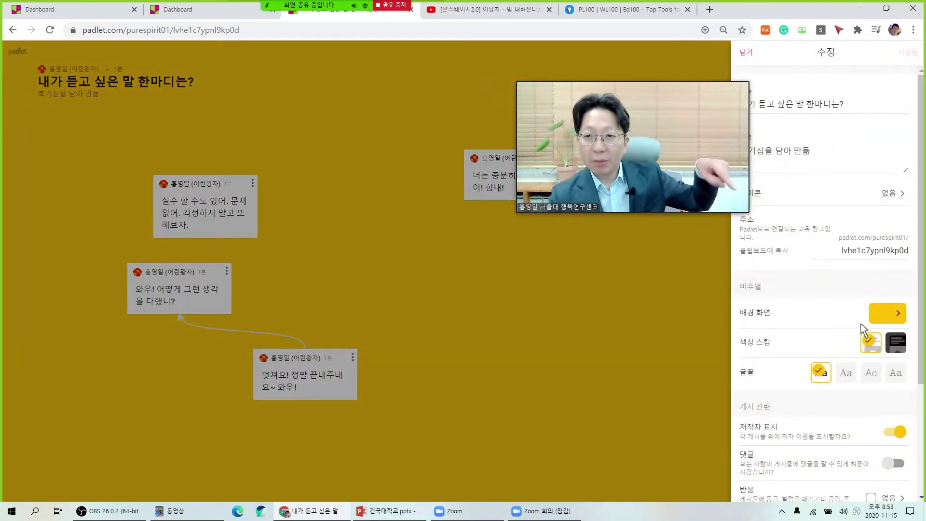
left_click(893, 319)
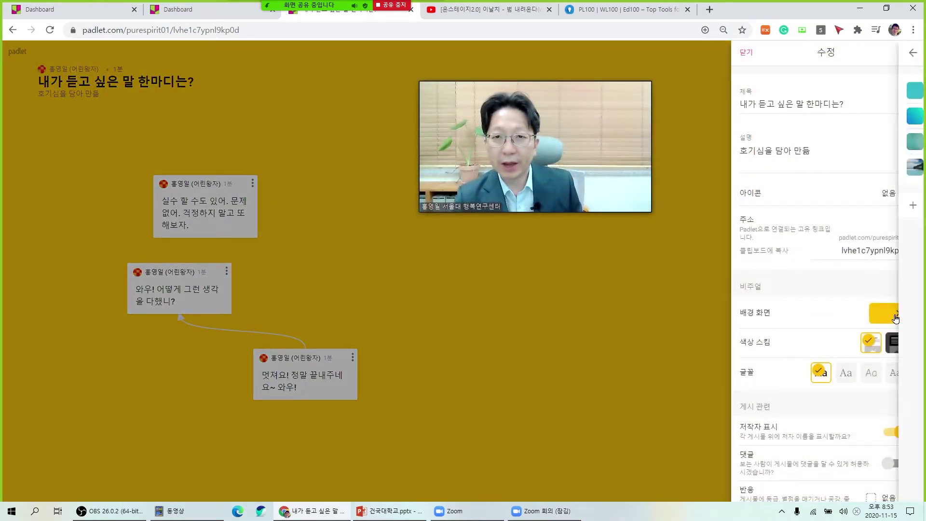
left_click(885, 314)
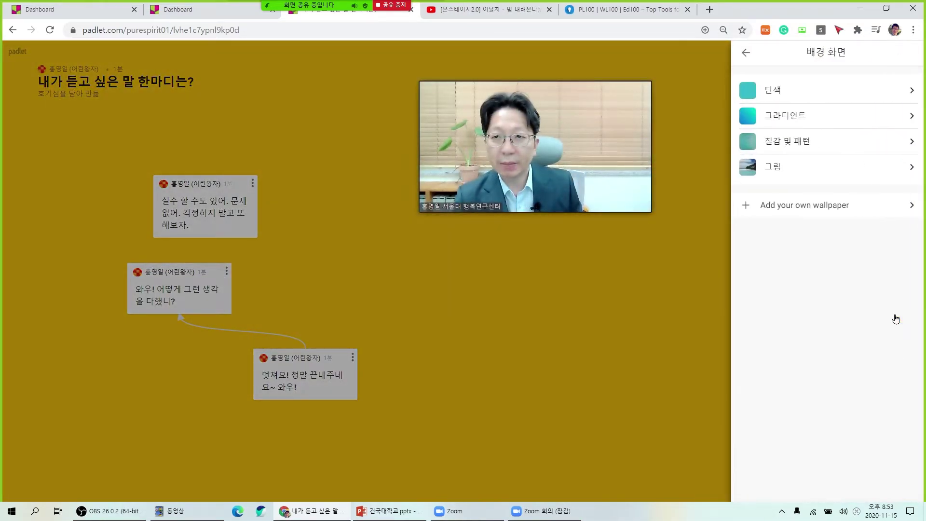
left_click(768, 92)
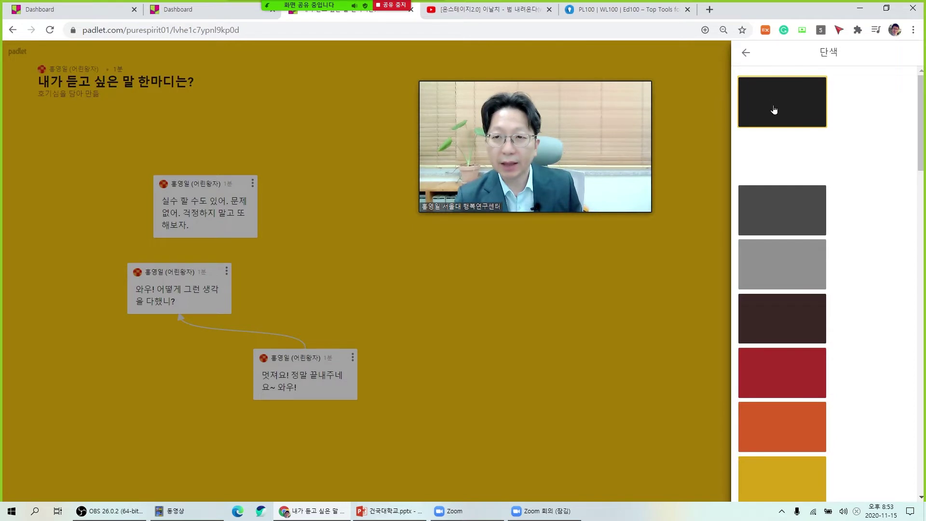
left_click(798, 374)
scroll(798, 374, "down", 3)
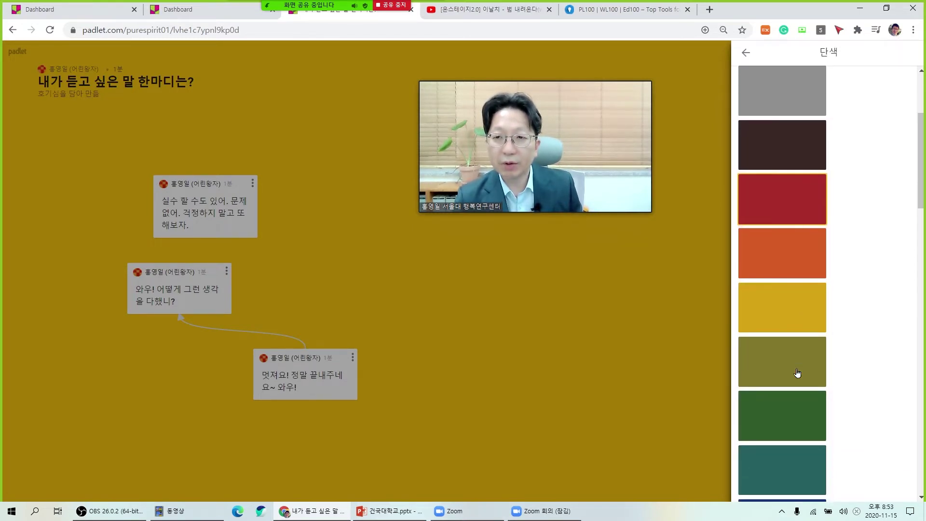
left_click(792, 471)
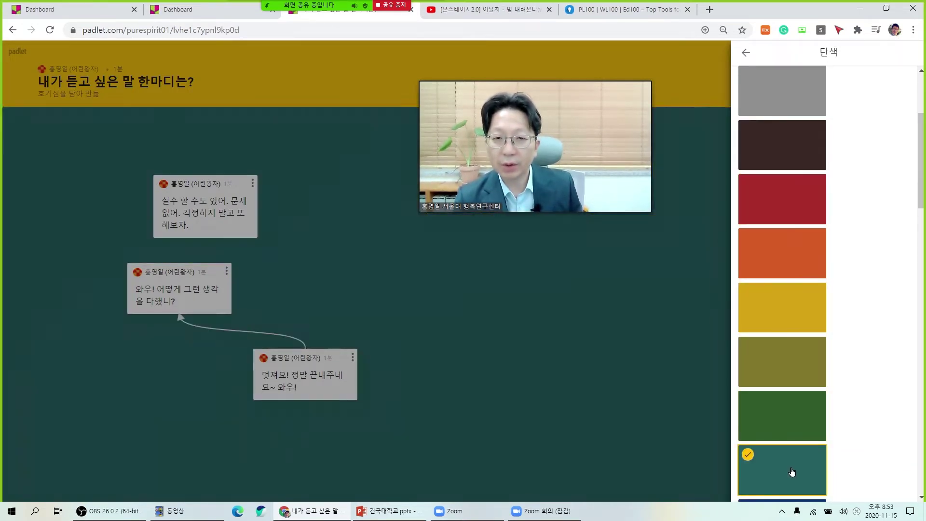
left_click(746, 52)
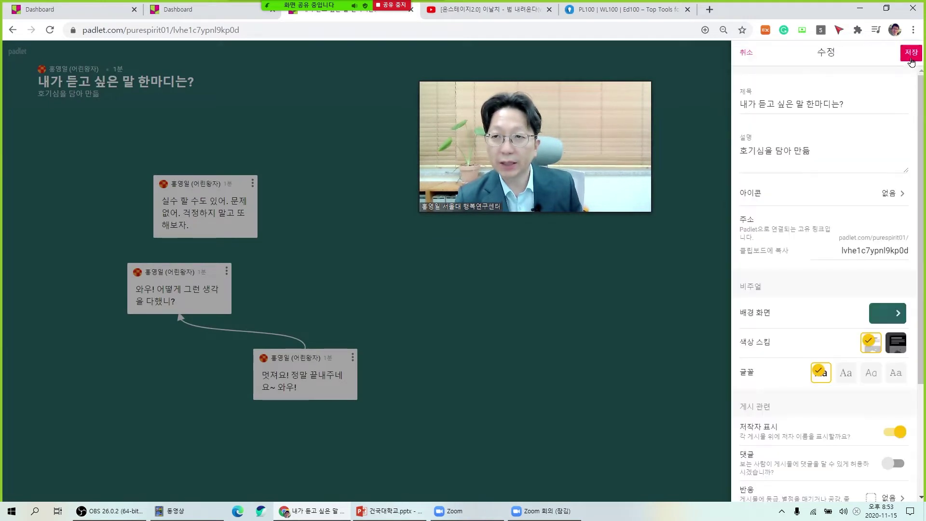
left_click(910, 59)
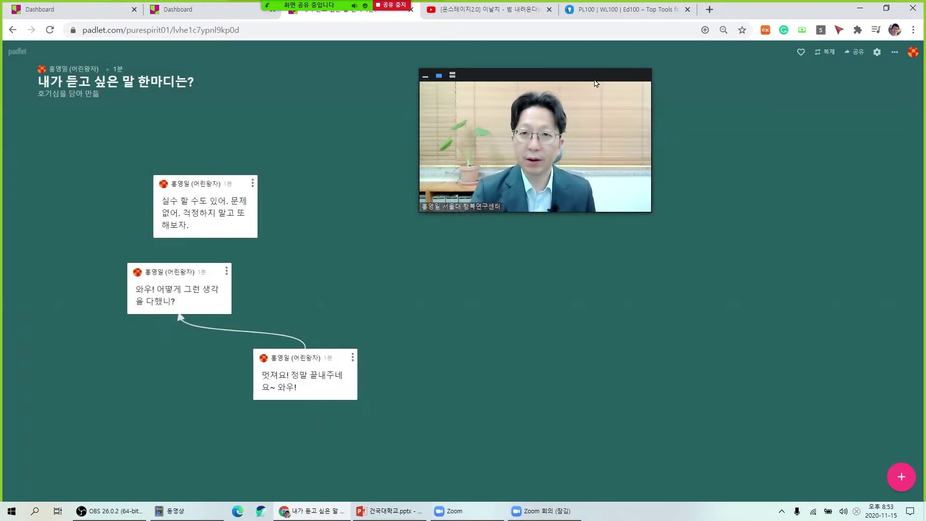
Step: Move the 실수 할 수도 있어 post up and to the right, and connect it to the 너는 충분히 잘 하고 있어! post
left_click_drag(596, 83, 804, 175)
left_click_drag(214, 190, 314, 149)
left_click(354, 145)
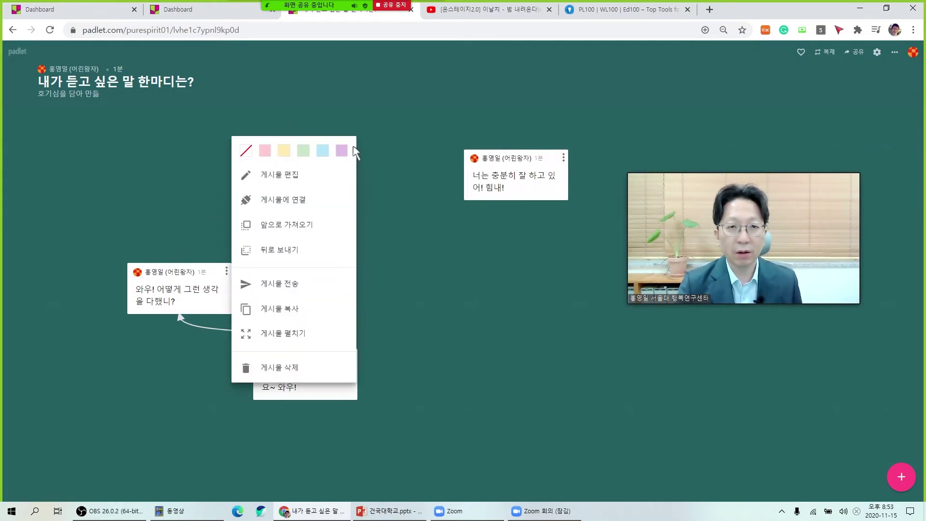
left_click(301, 200)
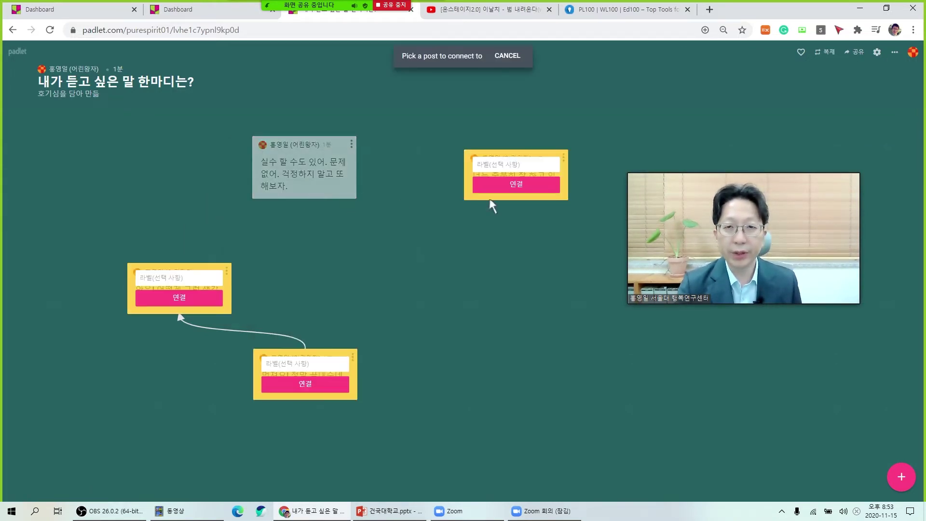
left_click(526, 193)
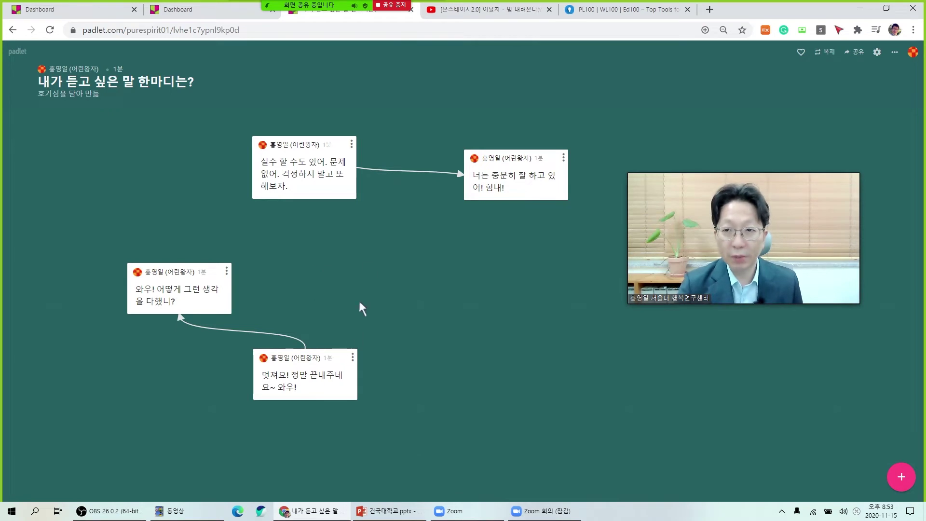
Step: Rearrange the four connected posts by moving each one to a new place on the canvas
left_click_drag(300, 145, 509, 257)
left_click_drag(176, 273, 130, 185)
left_click_drag(306, 358, 138, 295)
left_click_drag(136, 184, 141, 164)
left_click_drag(499, 159, 408, 164)
left_click_drag(497, 257, 411, 279)
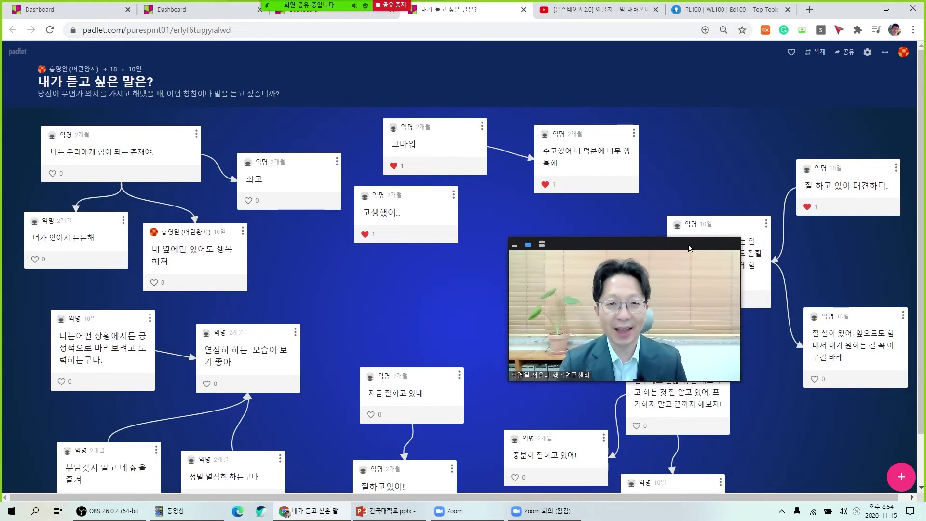
Step: Look over the connected posts on the example canvas padlet 내가 듣고 싶은 말은?
scroll(779, 221, "down", 1)
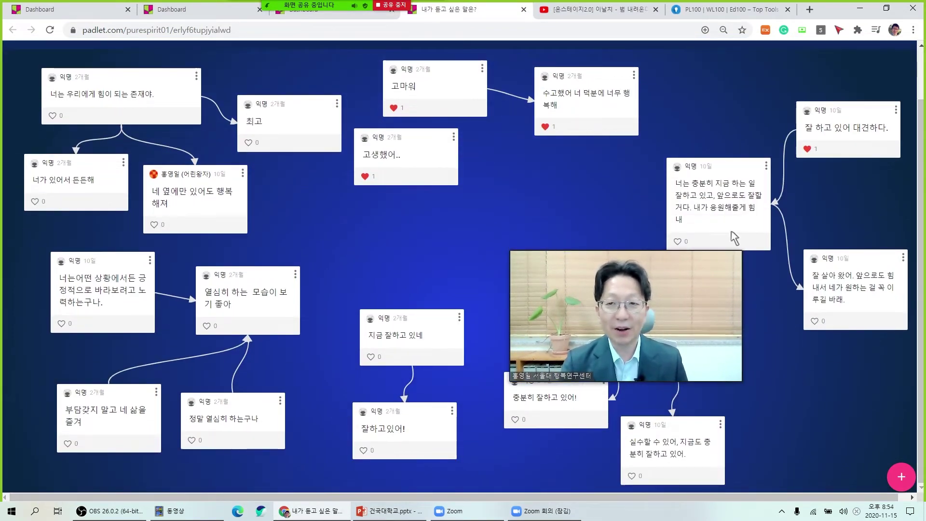
mouse_move(693, 256)
left_click_drag(693, 257, 639, 169)
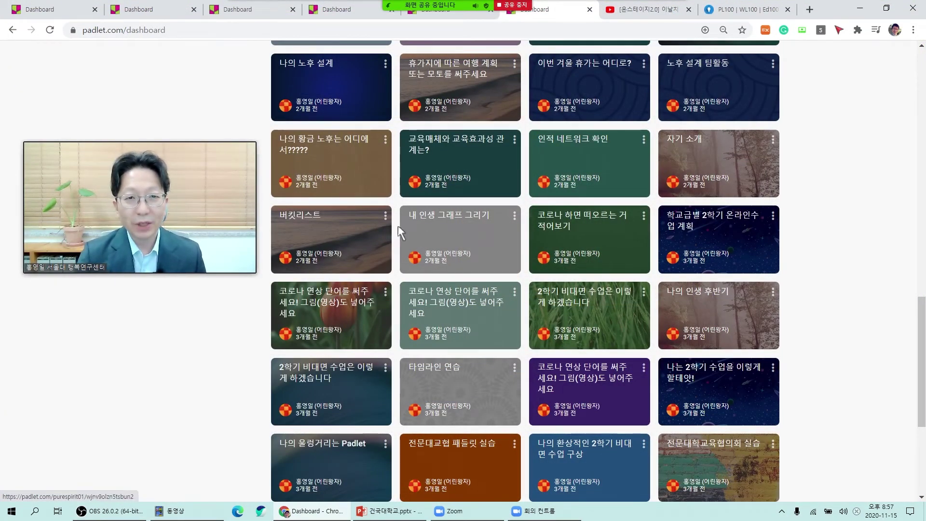
Step: Open the 버킷리스트 timeline padlet and move the 2030.08.01 스위스에서 패러글라이딩 post past the 2022.12.30 미국가족여행 post
left_click(337, 236)
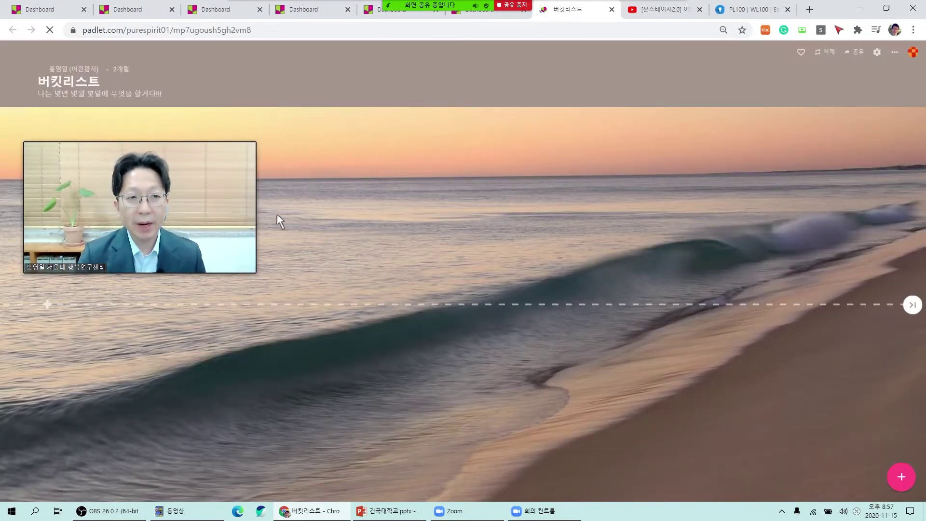
left_click_drag(203, 148, 741, 37)
left_click_drag(166, 498, 711, 502)
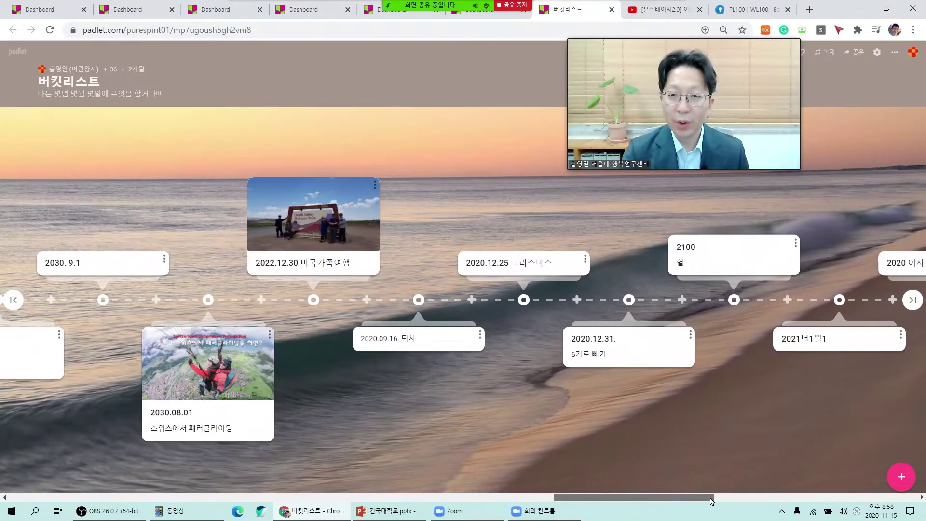
left_click_drag(711, 501, 696, 501)
left_click_drag(289, 367, 453, 329)
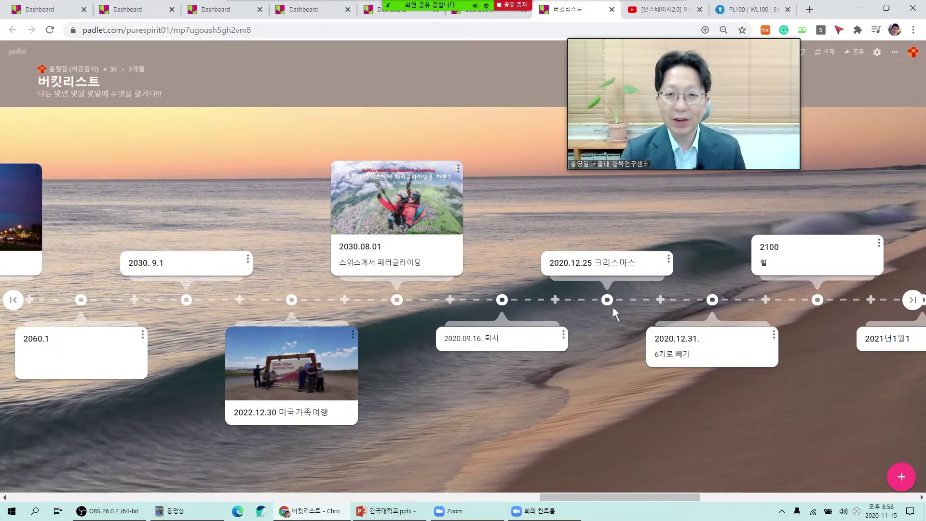
left_click_drag(611, 303, 207, 311)
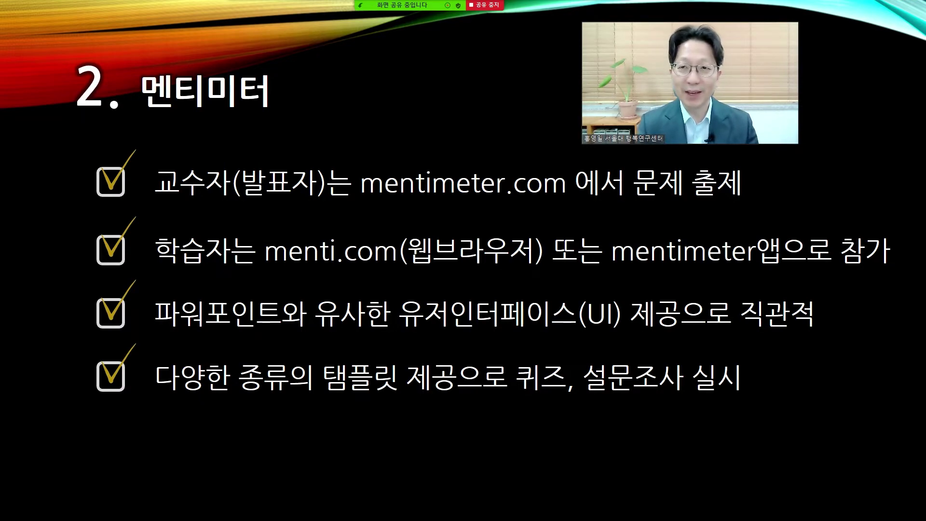
key("Right")
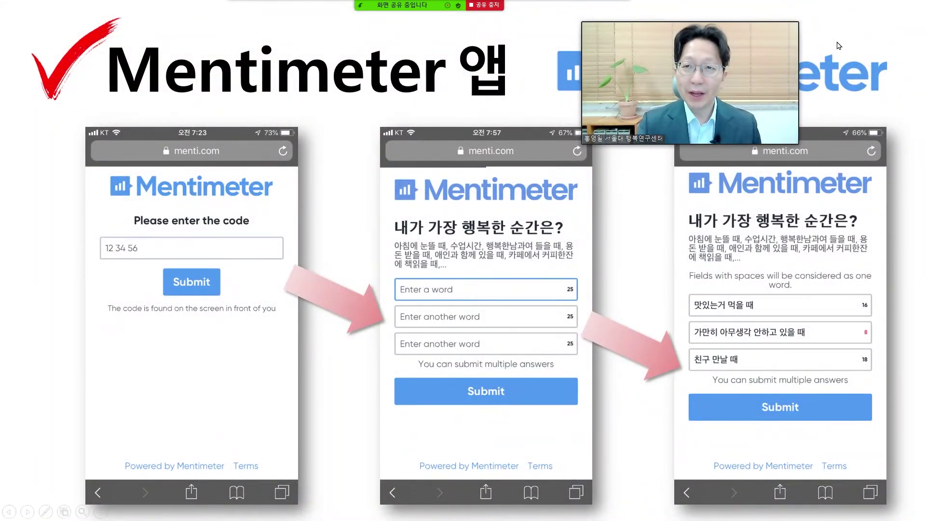
mouse_move(769, 60)
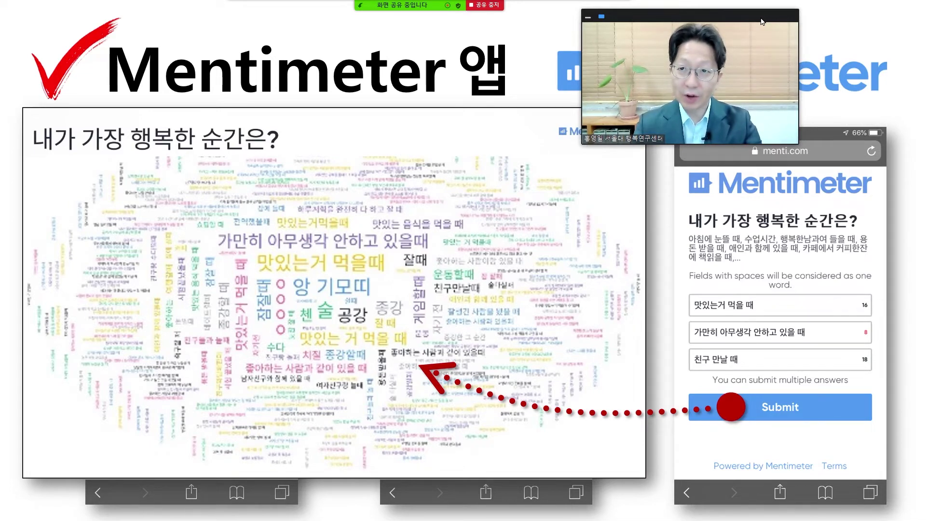
key("Right")
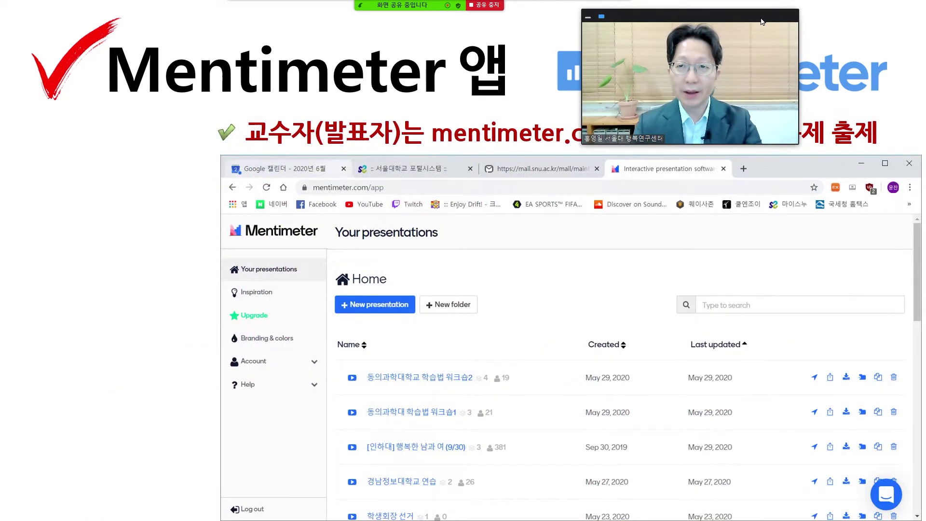
key("Right")
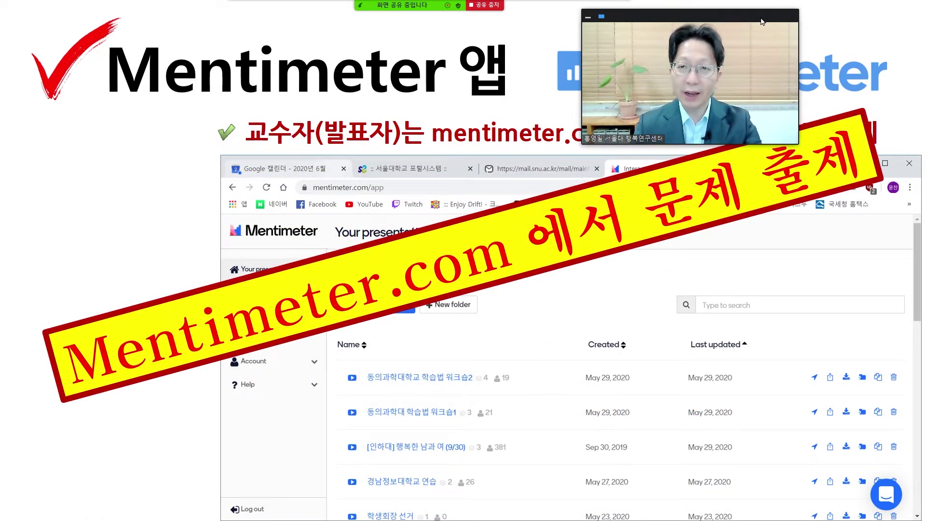
key("Right")
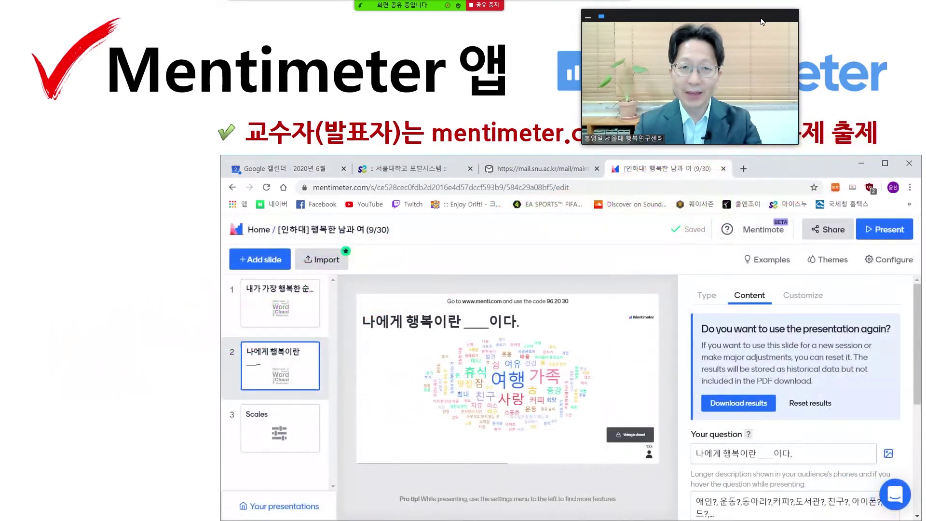
left_click_drag(763, 22, 191, 192)
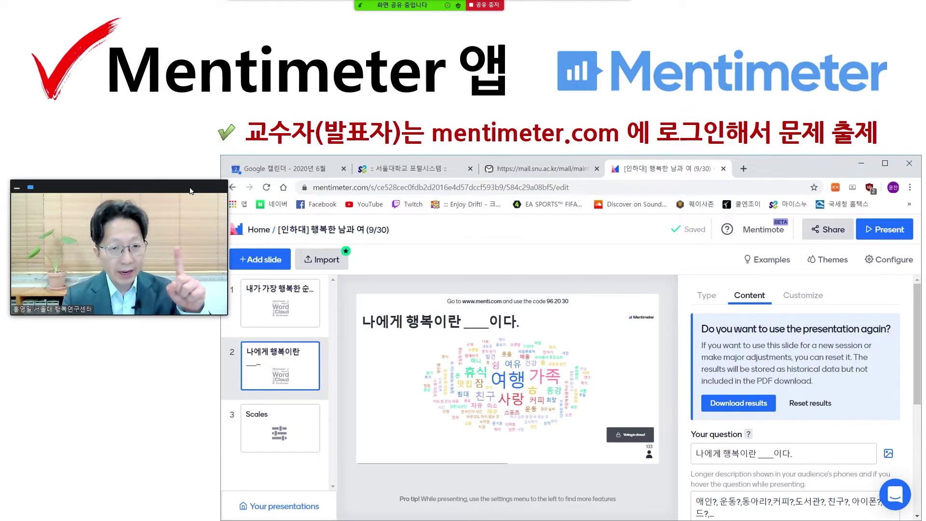
key("Right")
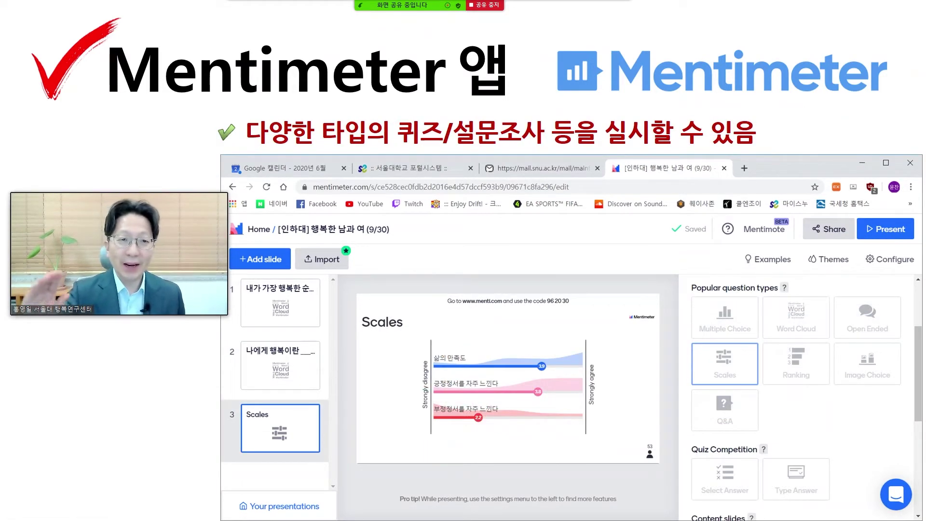
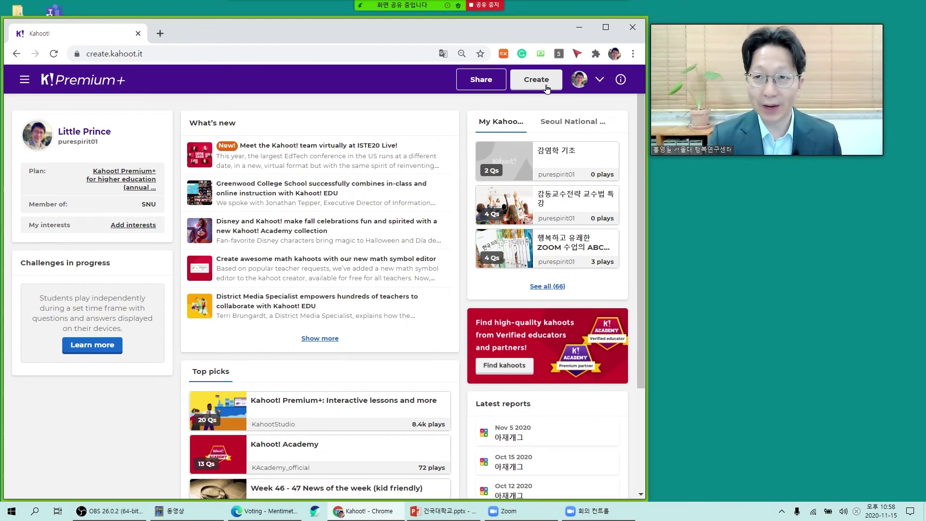
Step: Create a new blank kahoot and title it 아재개그 in its summary settings
left_click(547, 88)
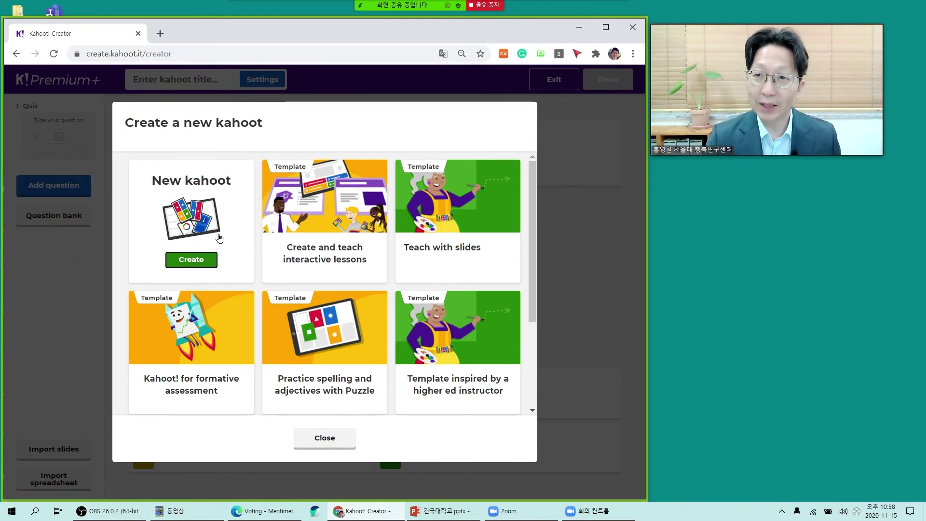
left_click(212, 264)
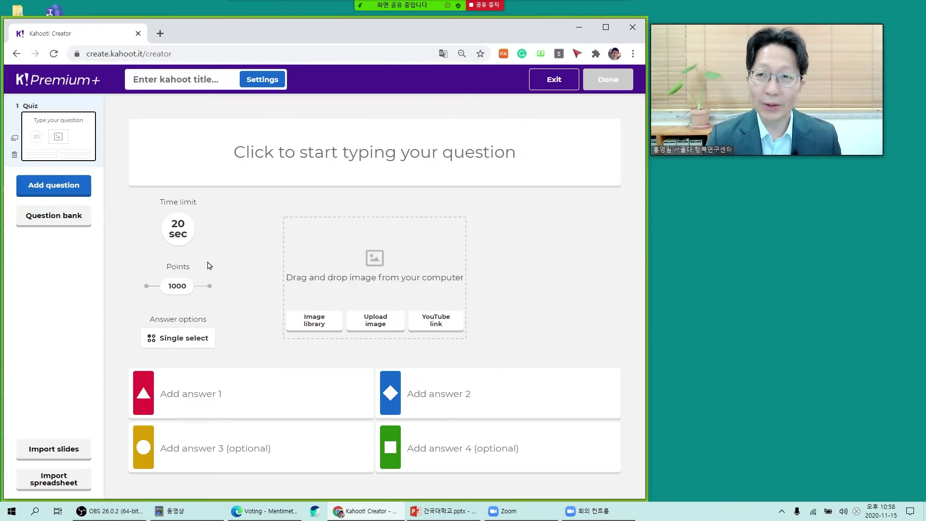
left_click(188, 83)
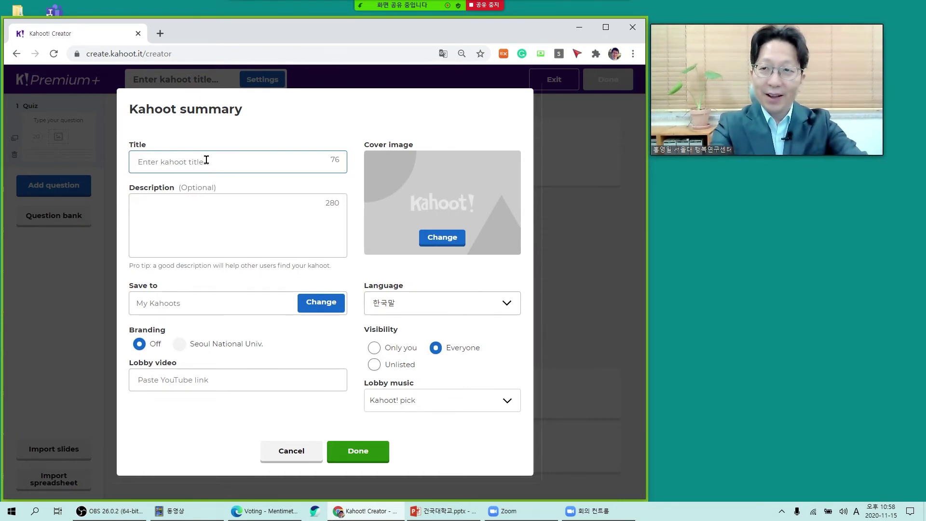
type("dkwo")
key("BackSpace")
key("BackSpace")
key("BackSpace")
key("BackSpace")
key("Hangul")
type("아재개그")
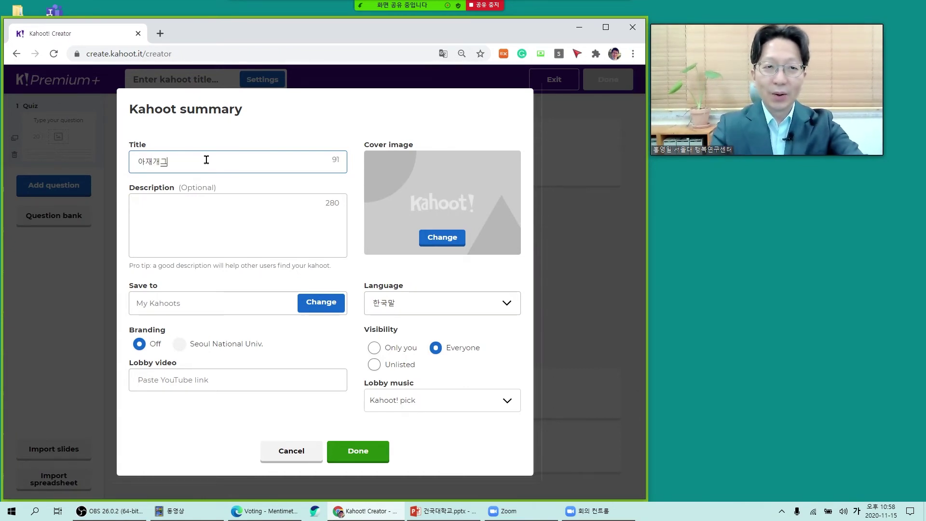
Step: Enter 아재개그 as the kahoot's description and save the summary
left_click(217, 225)
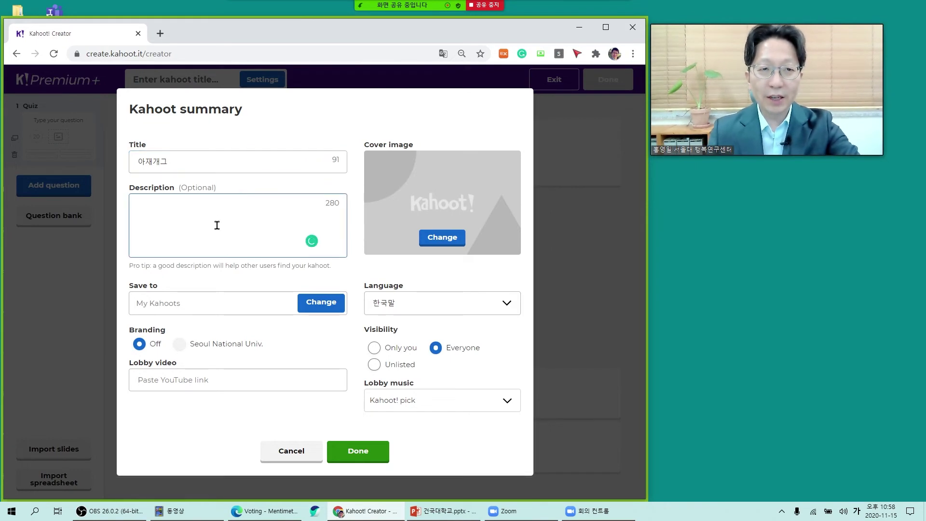
type("아재개그")
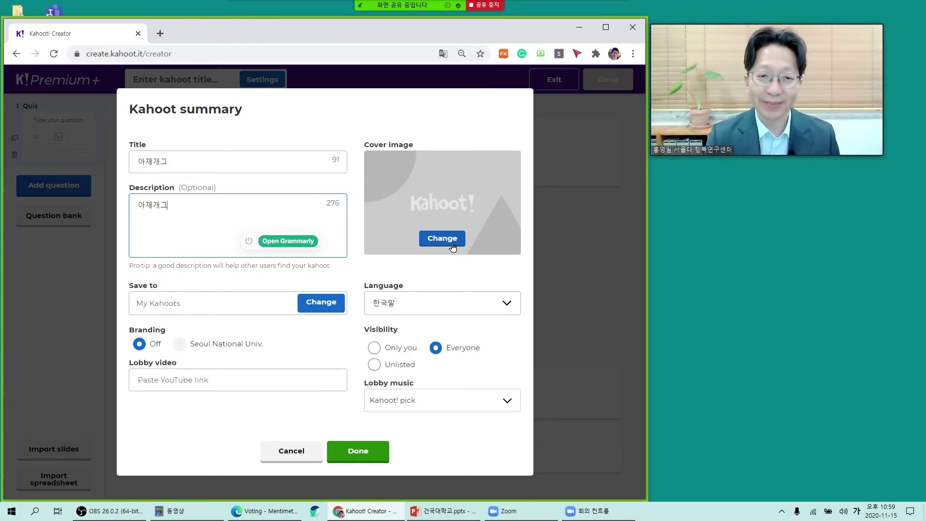
left_click(357, 452)
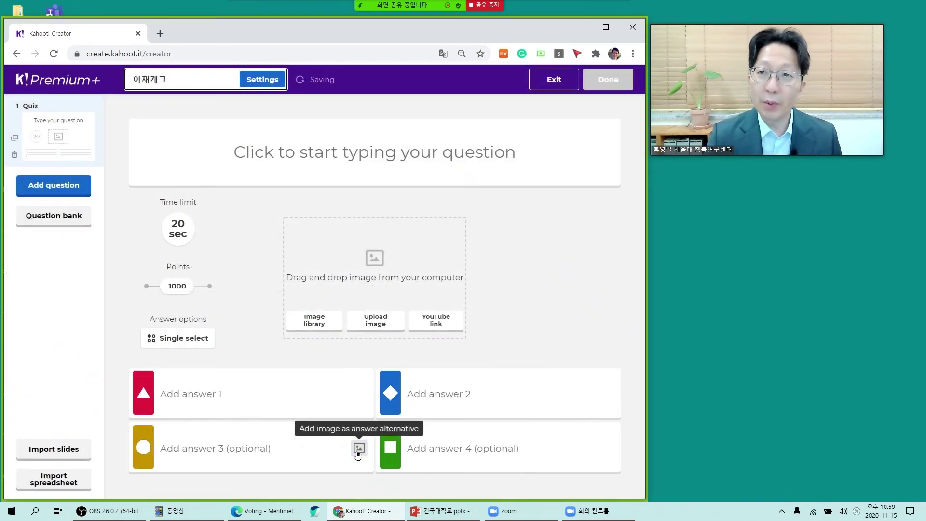
Step: Enter 딸기가 회사에서 잘리면? as the first quiz question and set its time limit to 10 seconds
left_click(386, 155)
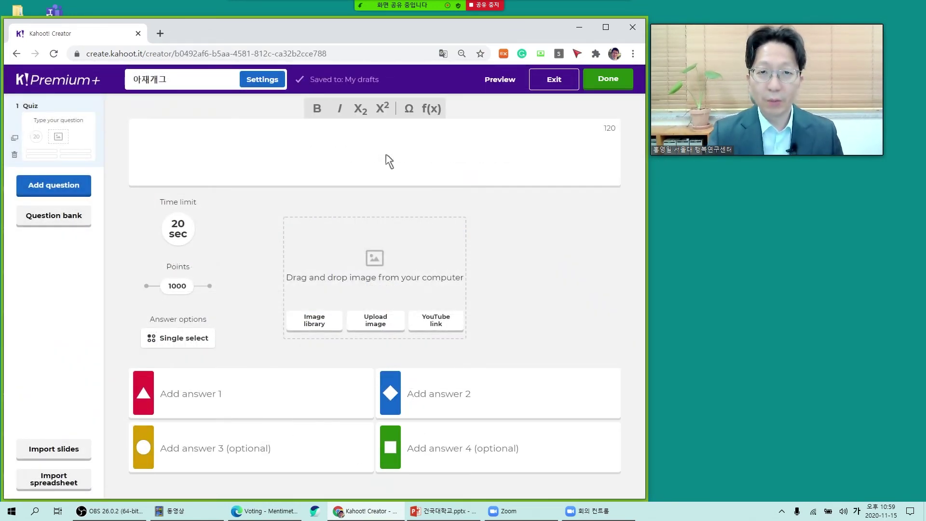
type("딸기가 회사에서 잘리면?")
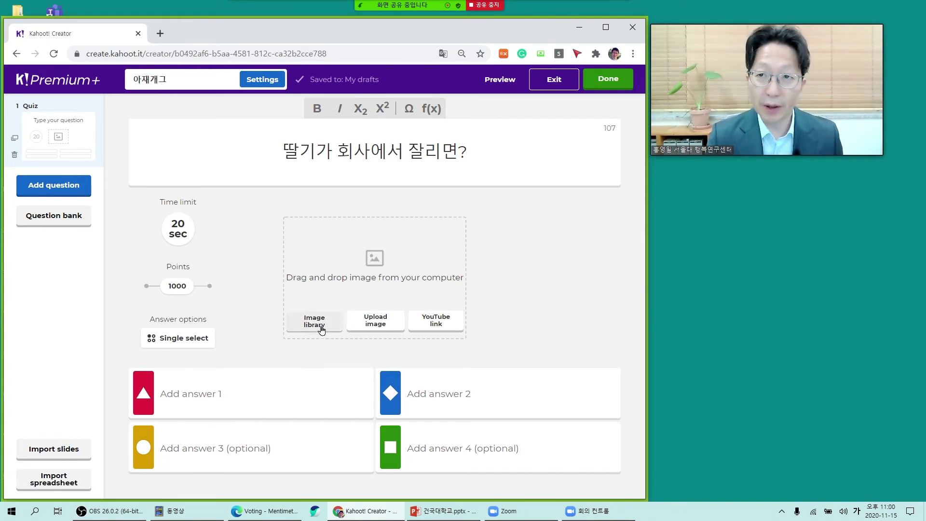
left_click(179, 236)
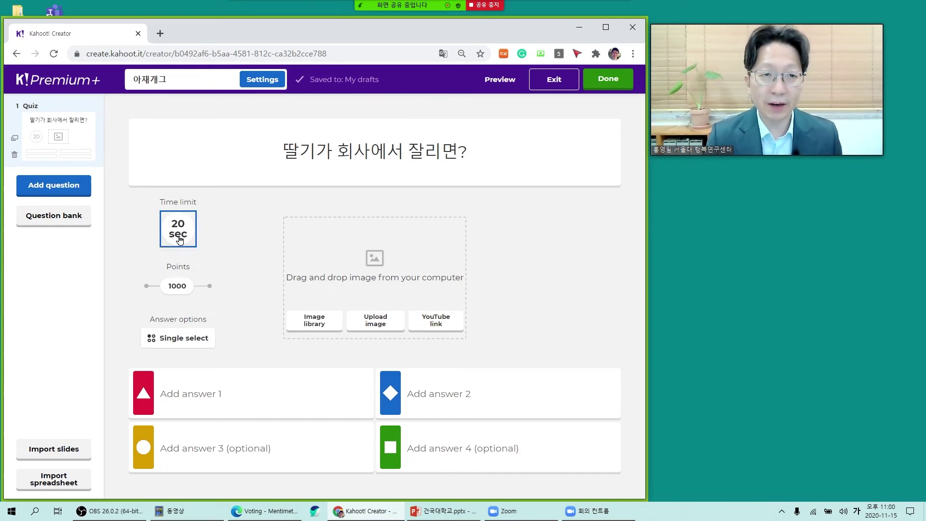
left_click(205, 205)
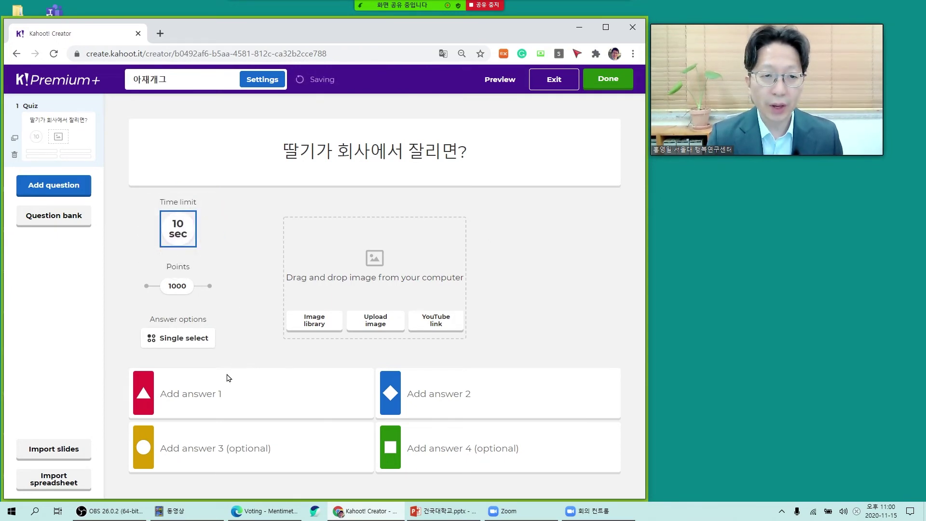
Step: Fill in the first three answers as 딸기시럽, 딸기잘림 and 불쌍한 딸기, and mark 딸기시럽 as correct
left_click(208, 397)
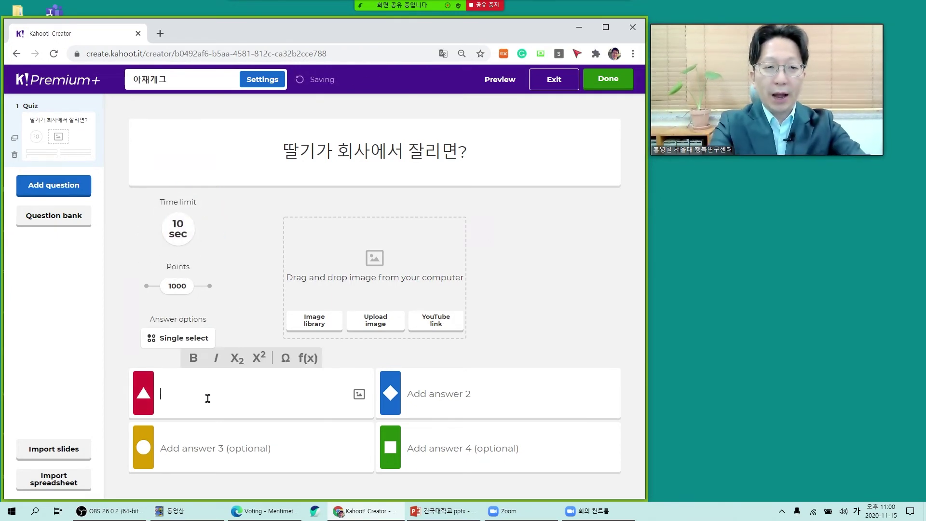
type("딸기시럽")
left_click(436, 395)
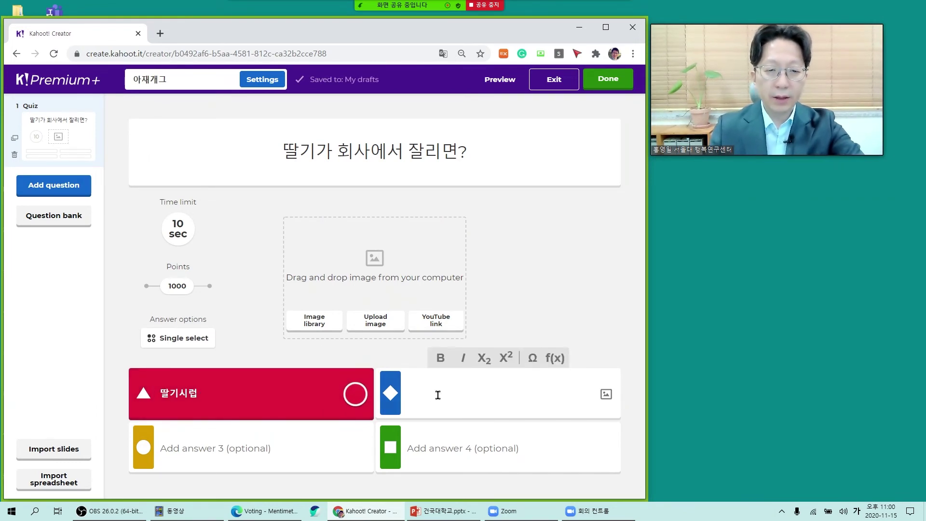
type("딸기잘림")
left_click(228, 447)
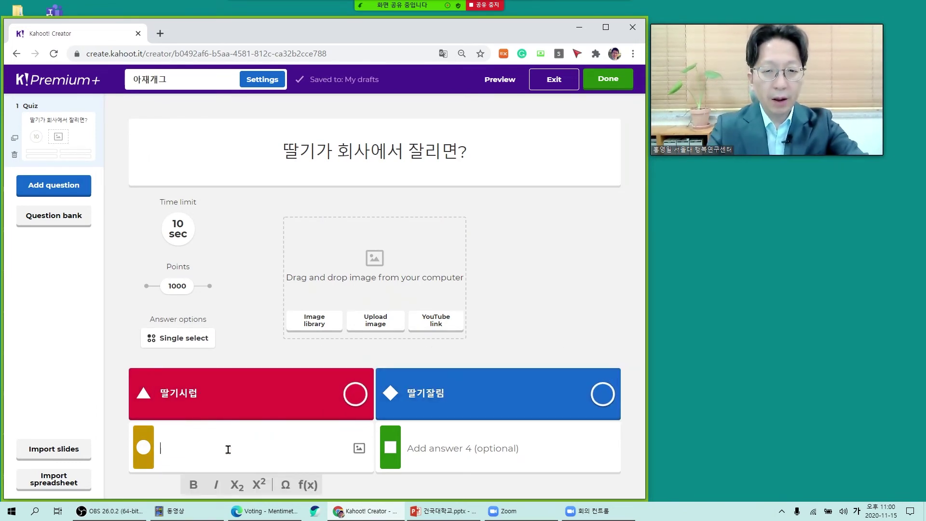
type("불쌍한 딸기")
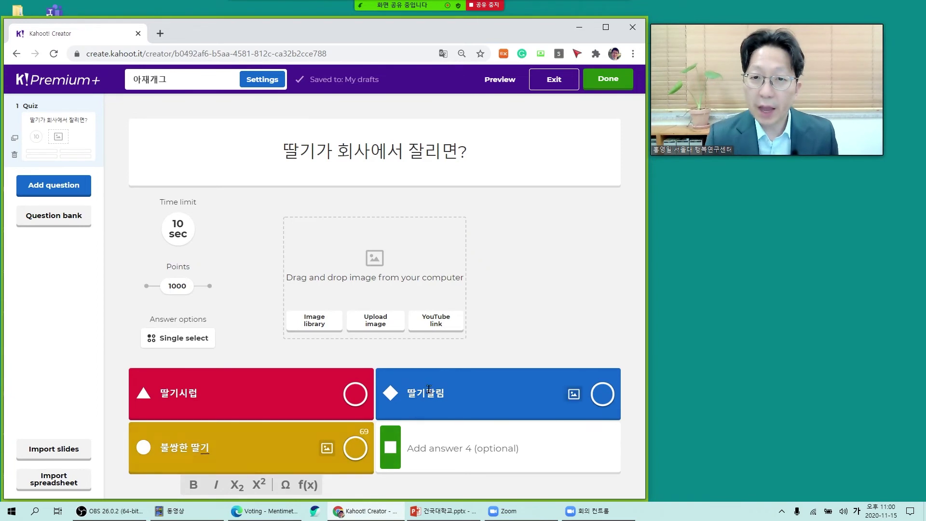
left_click(530, 333)
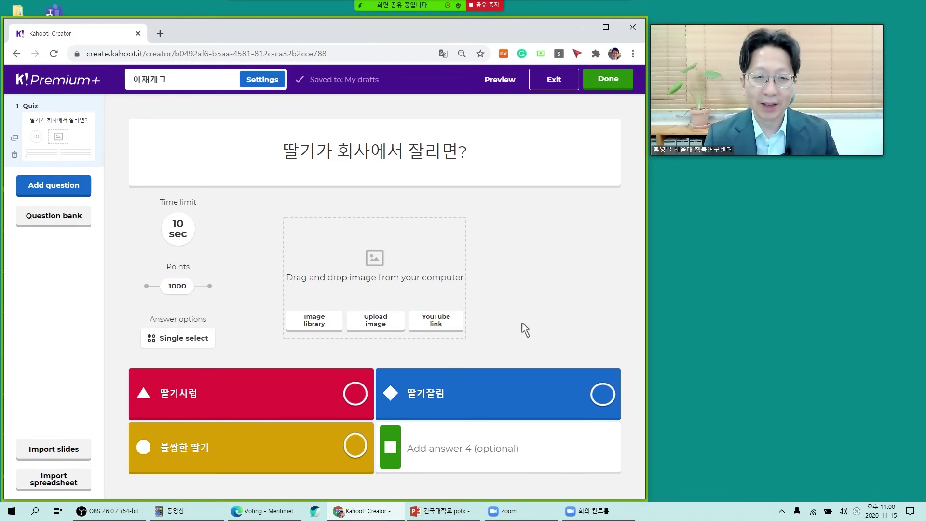
left_click(356, 396)
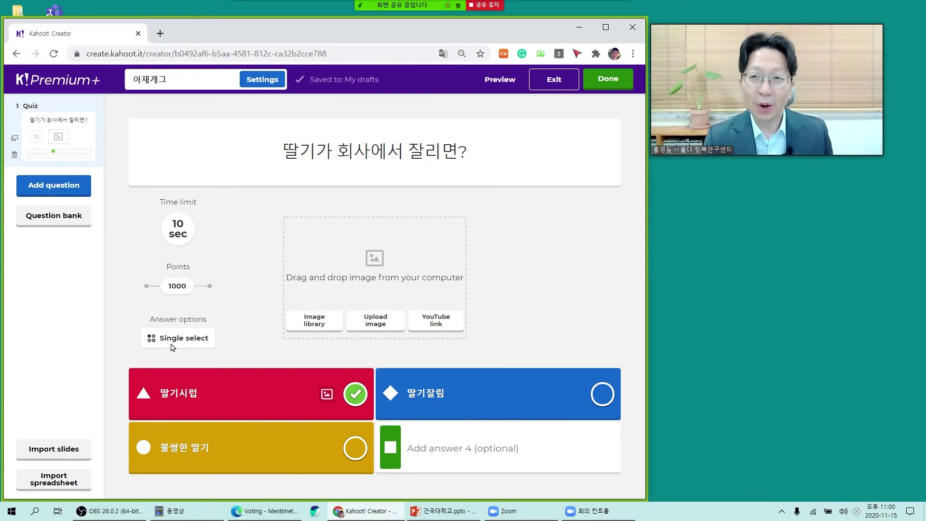
Step: Add a second question of the Quiz type with the text 정사각형의 동생 이름은?
left_click(54, 192)
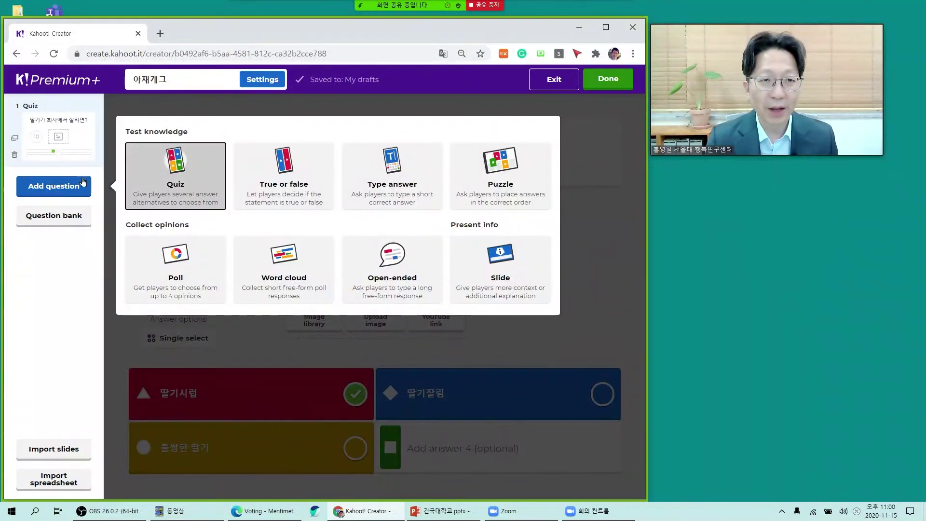
left_click(181, 178)
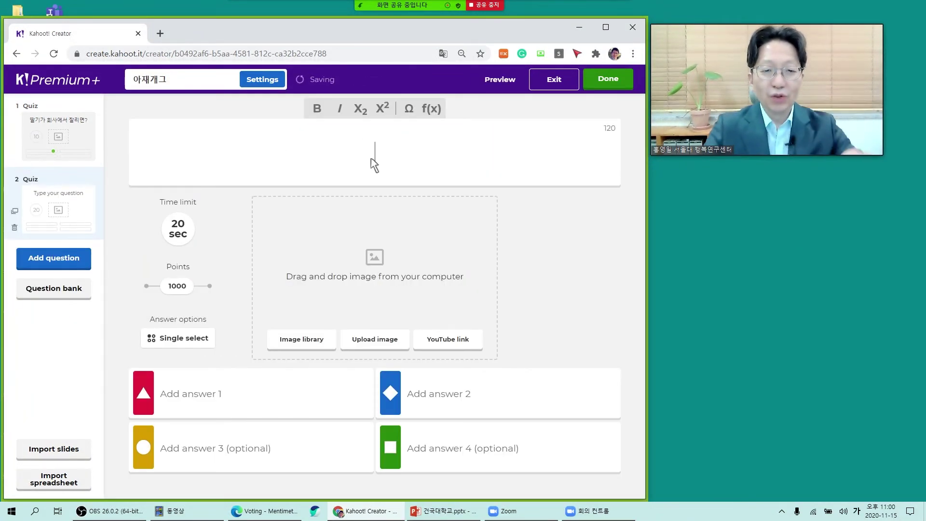
type("정사각형의 동생")
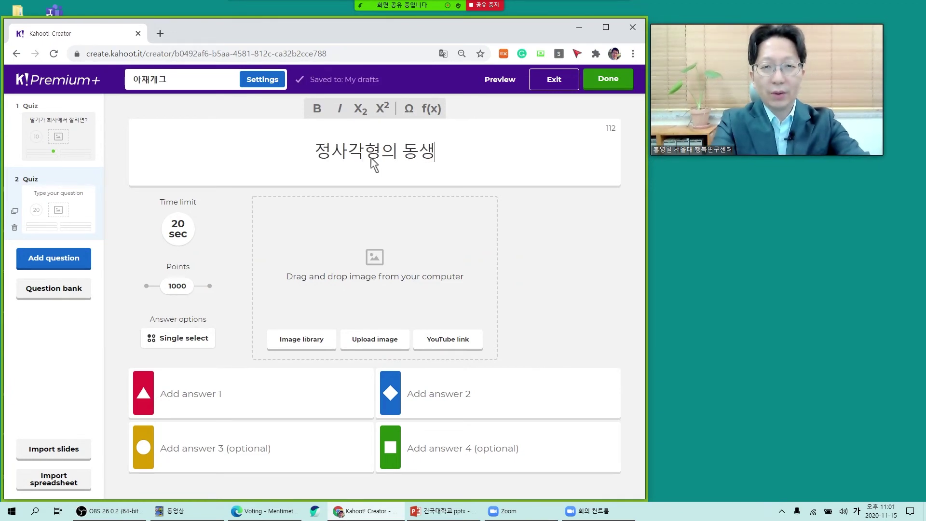
type(" 일름은?")
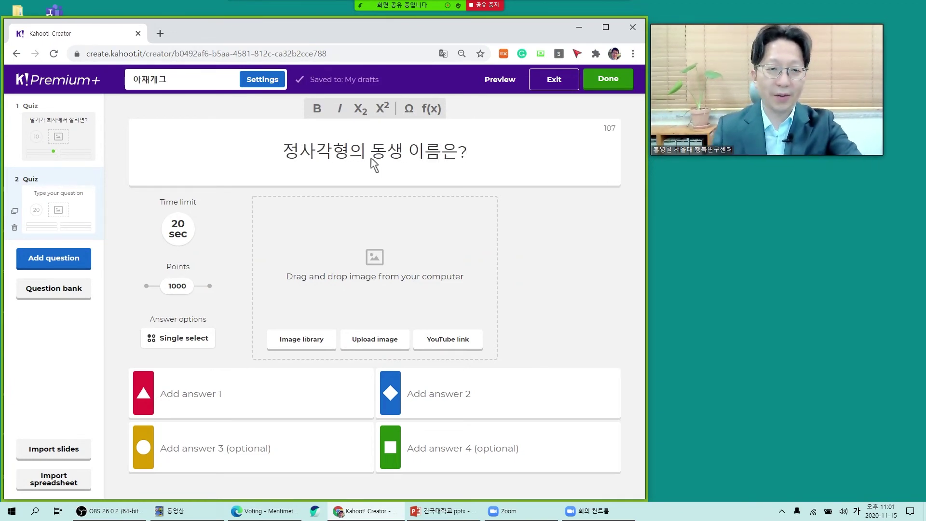
Step: Fill in the four answers as 정삼각형, 정오각형, 정삼각 and 정사각, and mark 정사각 as correct
left_click(228, 394)
type("정사각")
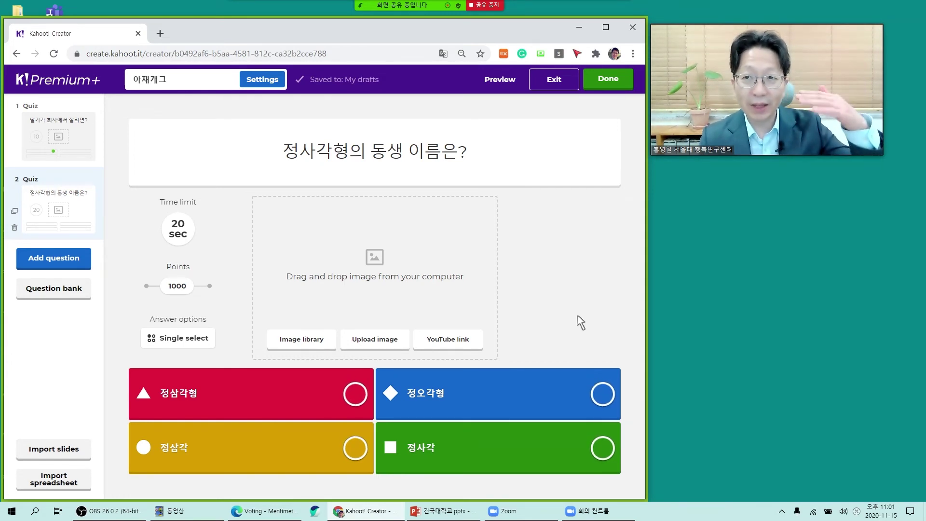
left_click(603, 395)
left_click(603, 451)
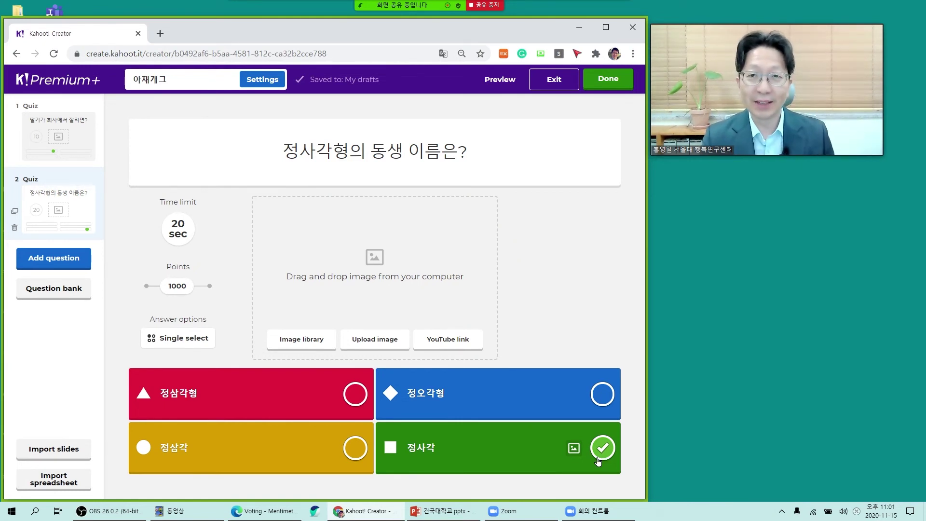
Step: Finish the 아재개그 kahoot and look through the My Kahoots list
left_click(612, 87)
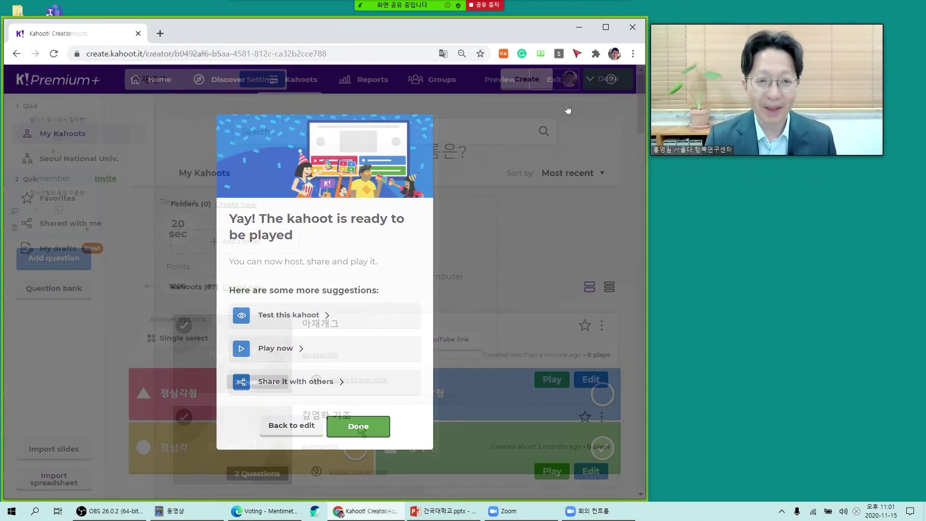
left_click(361, 429)
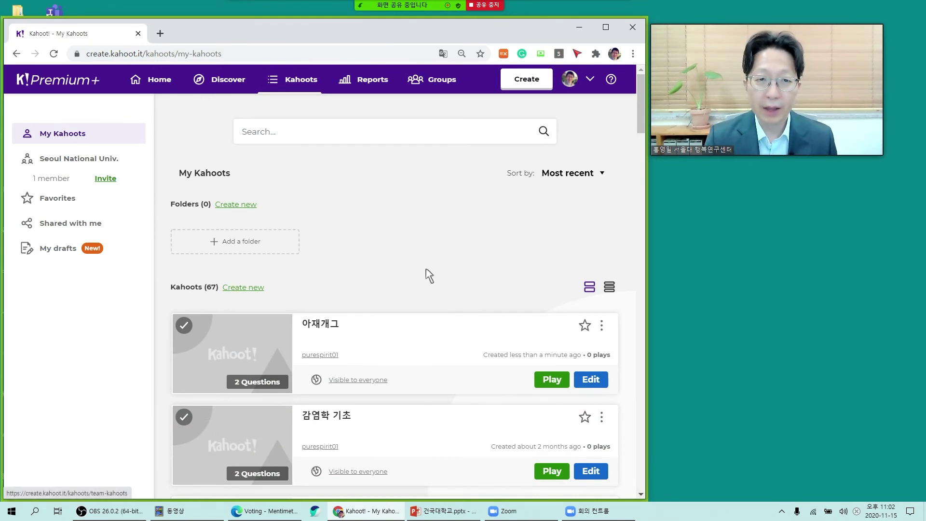
scroll(427, 275, "down", 2)
scroll(428, 276, "down", 10)
scroll(429, 279, "up", 2)
scroll(429, 279, "up", 10)
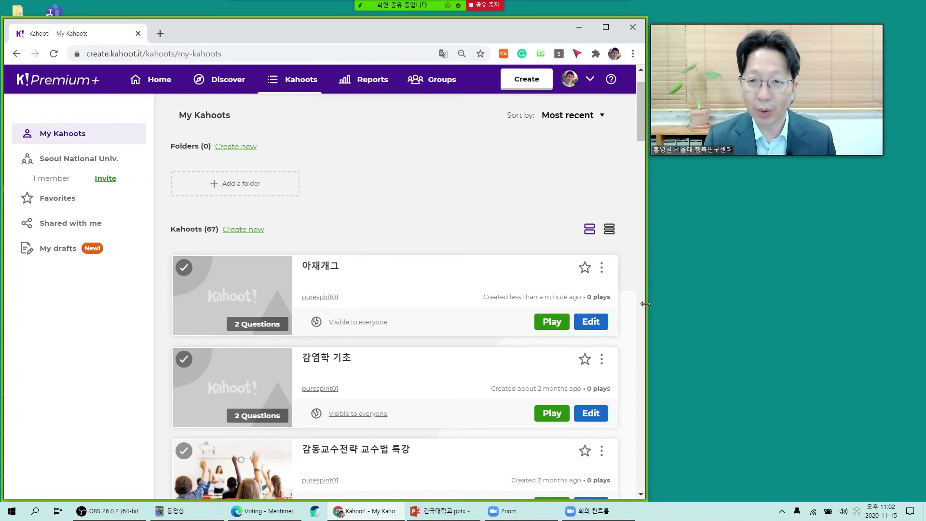
Step: Narrow the Kahoot window, switch to the Edge window showing Mentimeter and load kahoot.it there as the participant view
left_click_drag(646, 304, 616, 302)
key("alt+Tab")
left_click(770, 68)
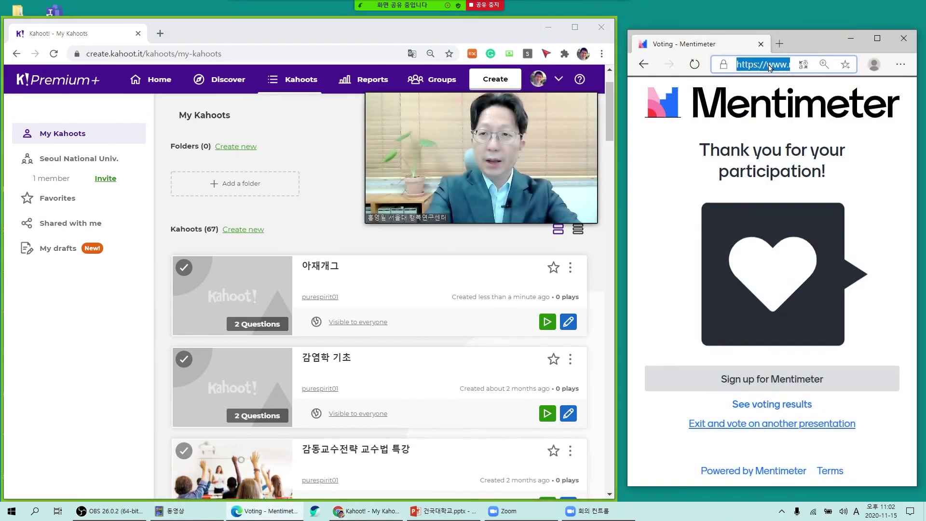
type("k")
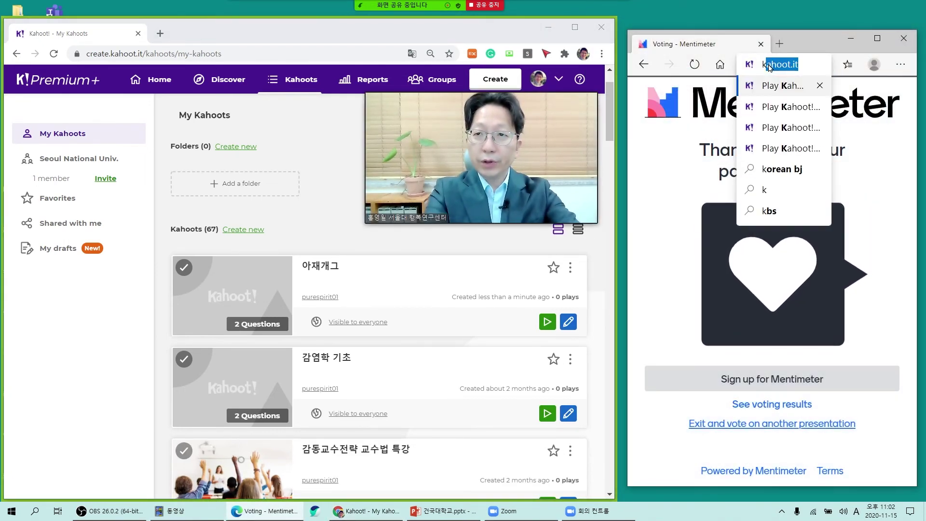
type("ahoot.it")
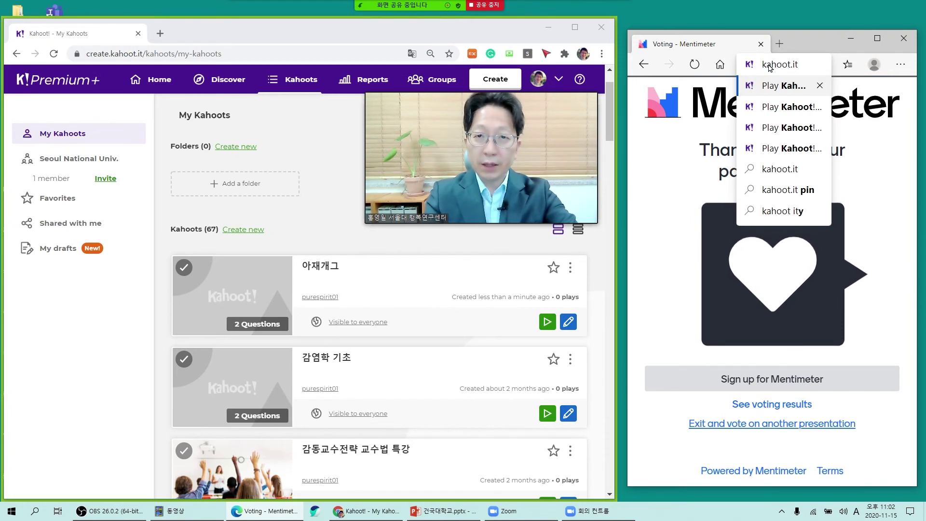
key("Return")
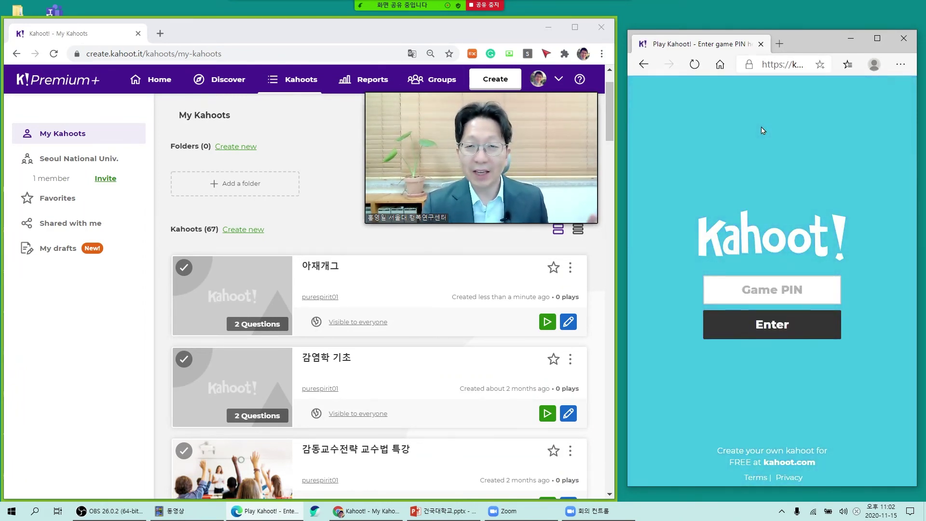
left_click_drag(501, 127, 786, 105)
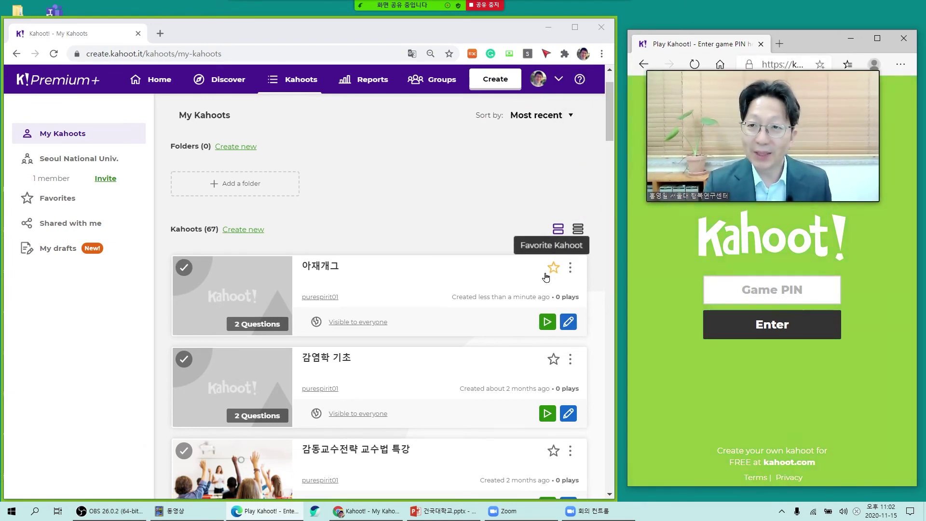
Step: Host the 아재개그 kahoot as a live Teach game in Classic mode and bring up the lobby's volume slider
left_click(549, 324)
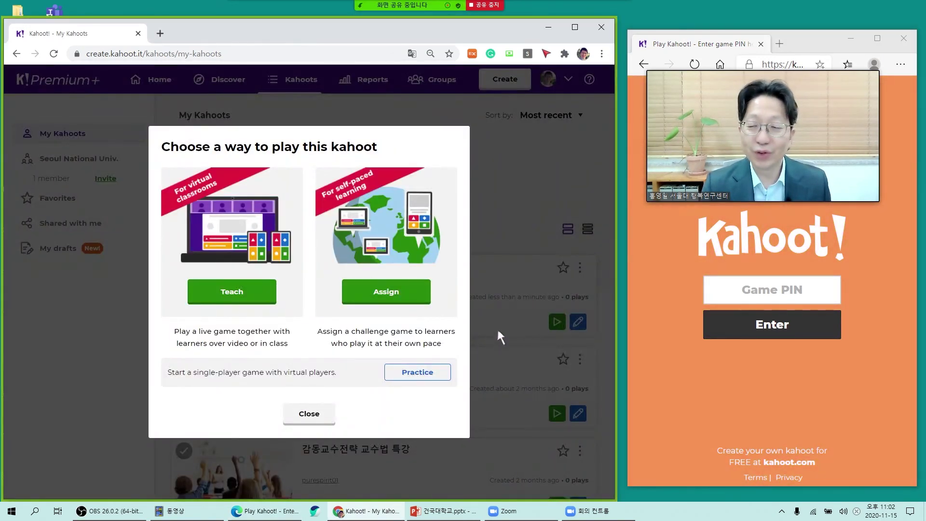
left_click(241, 296)
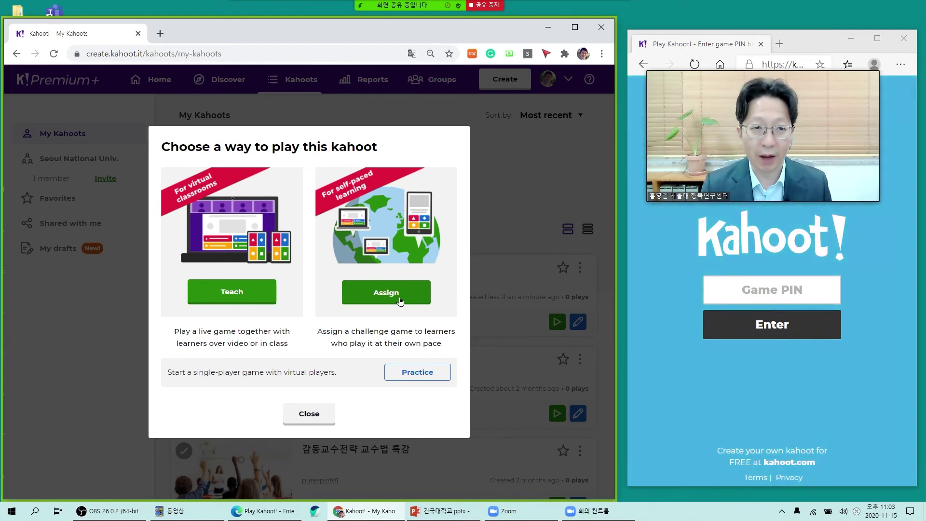
left_click(234, 299)
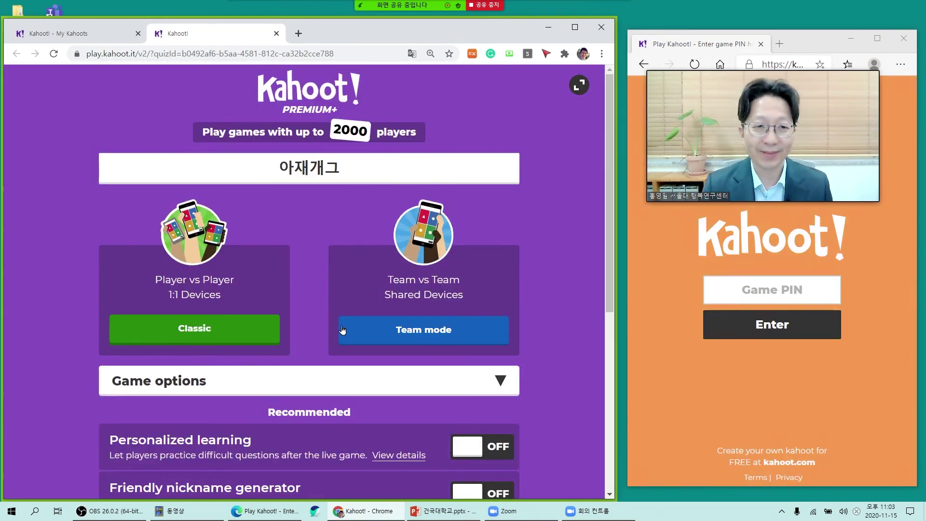
left_click(221, 328)
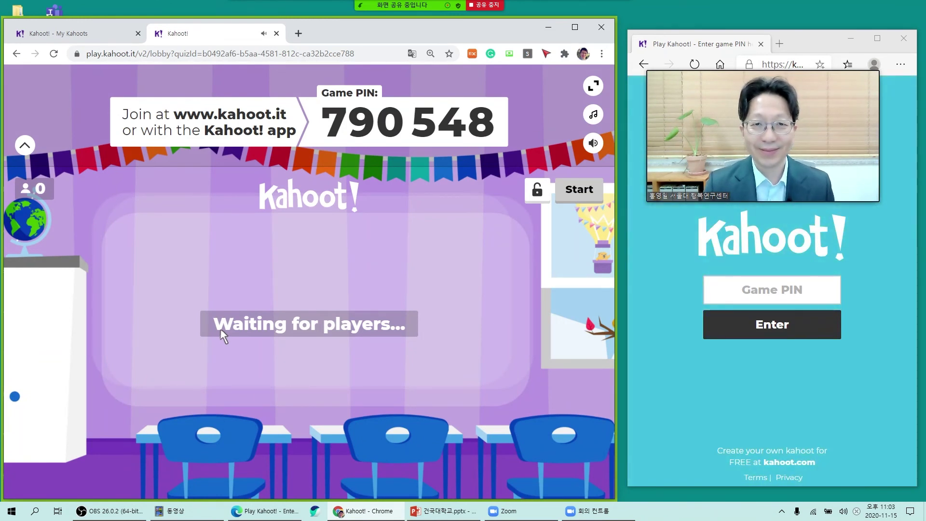
mouse_move(557, 151)
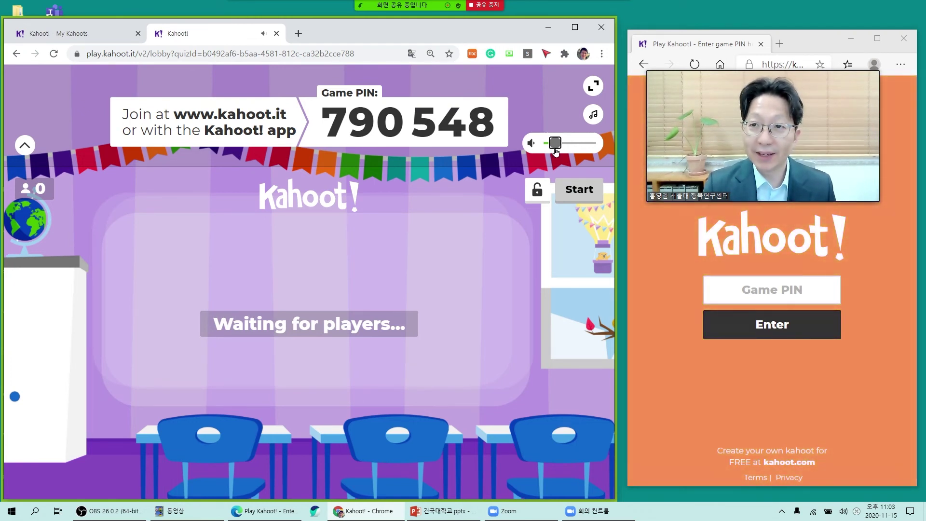
Step: Enter the game PIN on the participant page in Edge and connect to the game
left_click(786, 292)
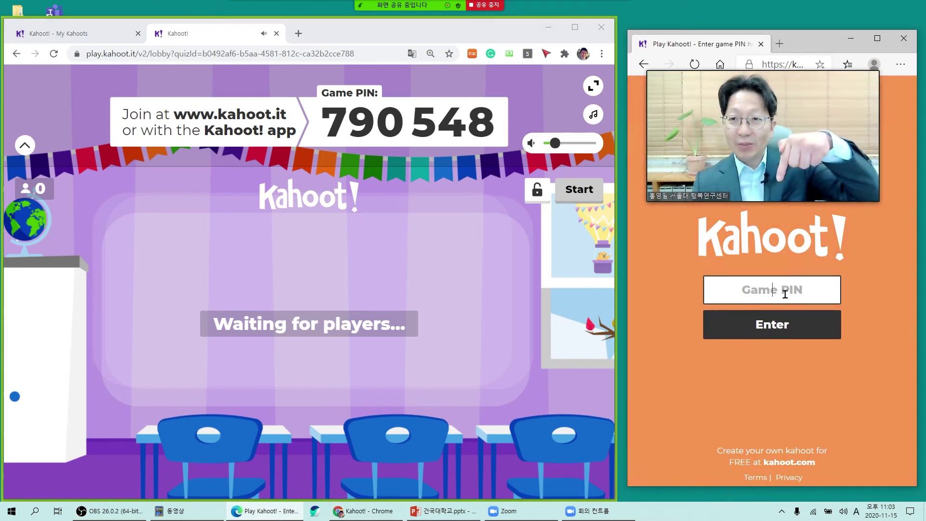
type("79")
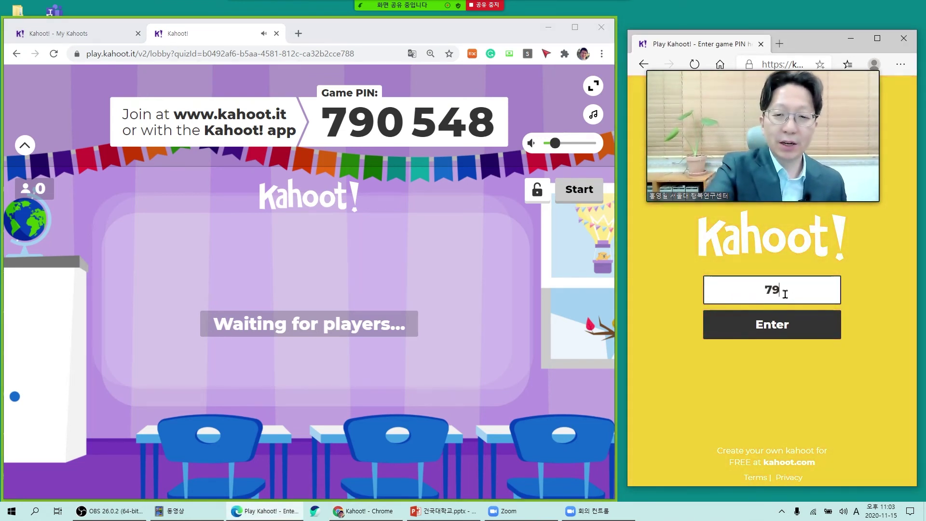
type("0548")
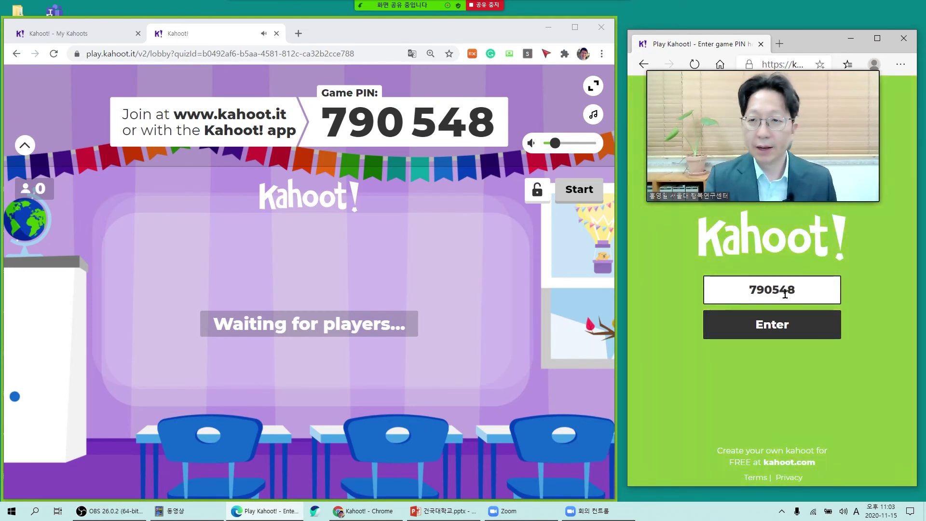
left_click(784, 330)
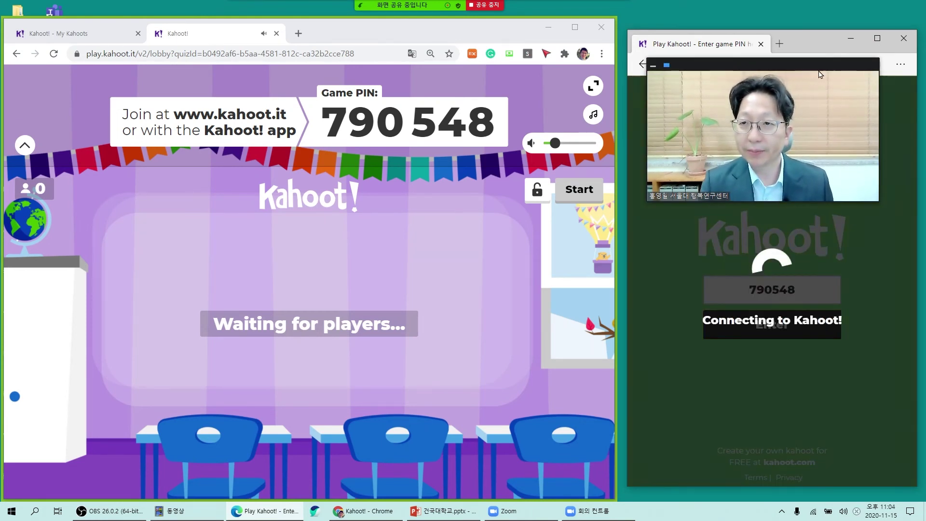
Step: Join the game as a participant with the nickname 어린왕자
left_click(795, 297)
type("dj")
key("BackSpace")
key("BackSpace")
key("Hangul")
type("어린왕자")
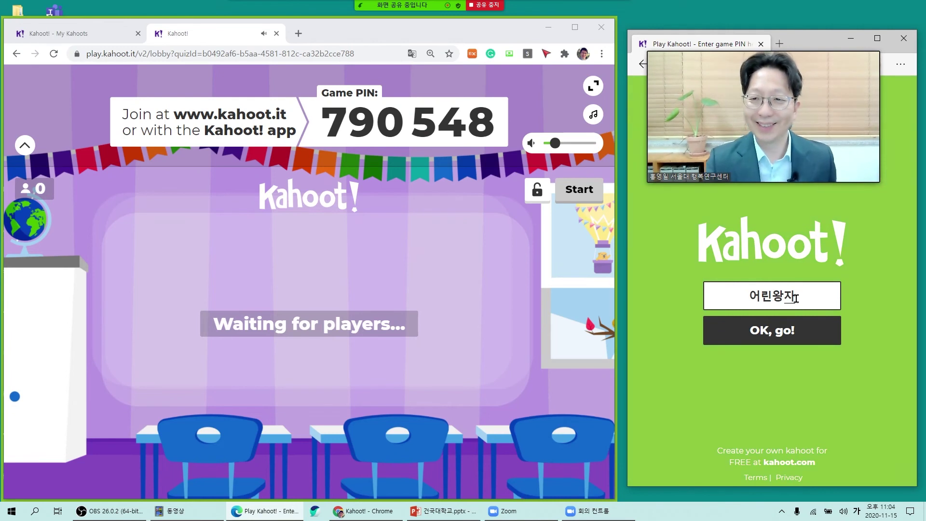
left_click(778, 332)
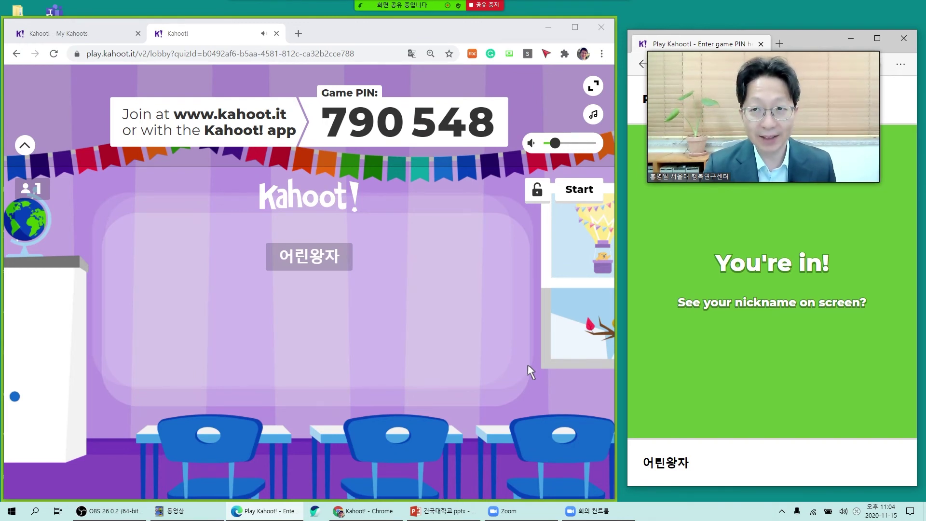
Step: Open another browser for a second participant and start the game with the joined players
left_click(315, 511)
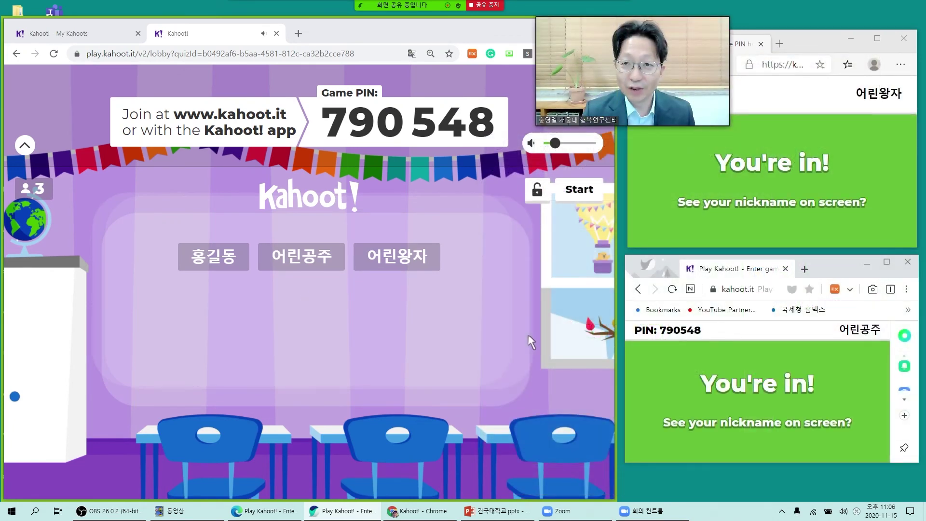
left_click(582, 191)
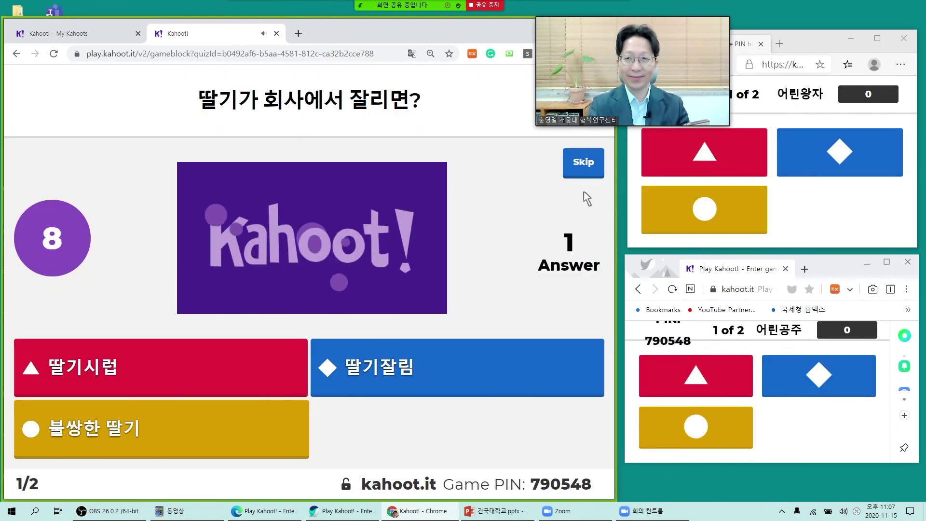
Step: Answer the first question with 딸기잘림 as 어린왕자 and 딸기시럽 as 어린공주, and continue past the scoreboard to question 2
left_click(840, 152)
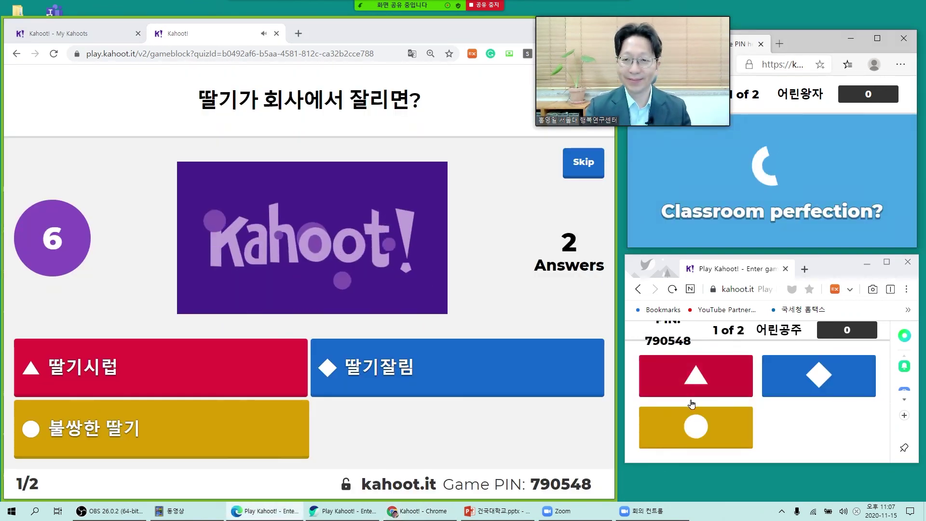
left_click(712, 381)
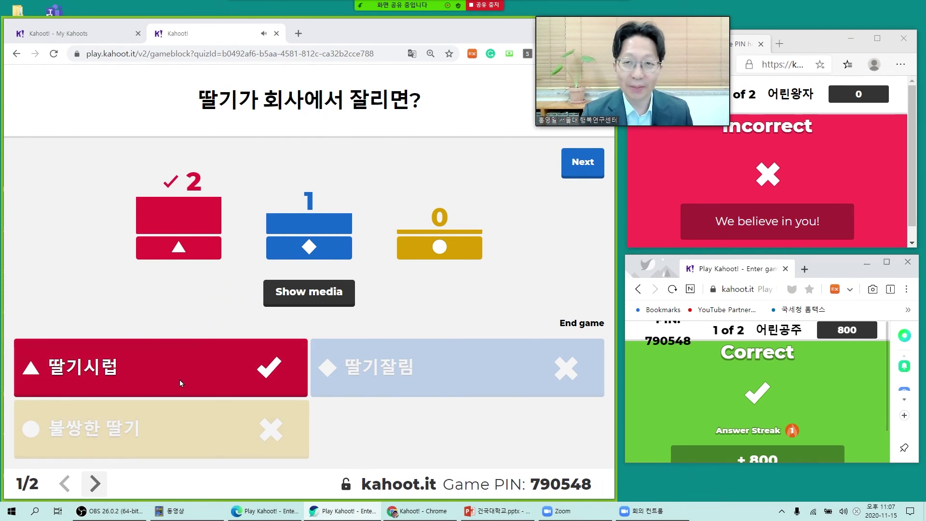
left_click(584, 167)
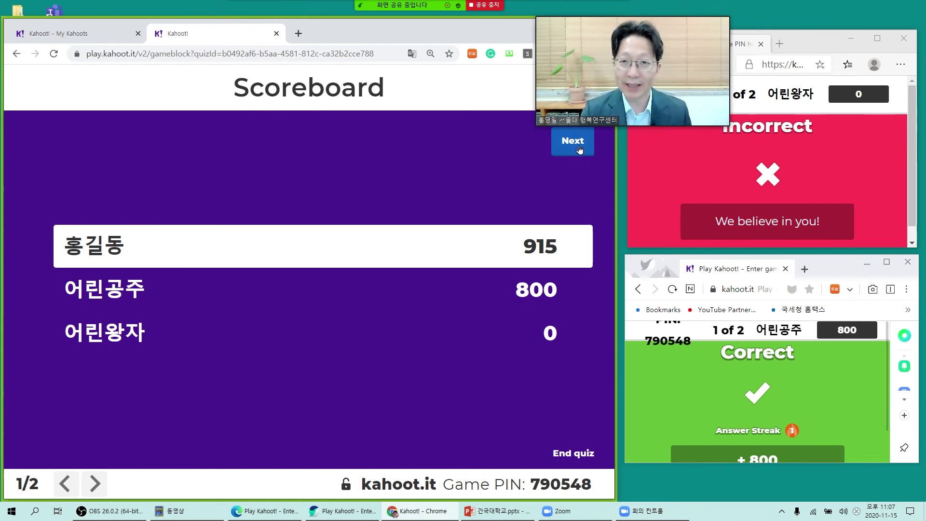
left_click(580, 147)
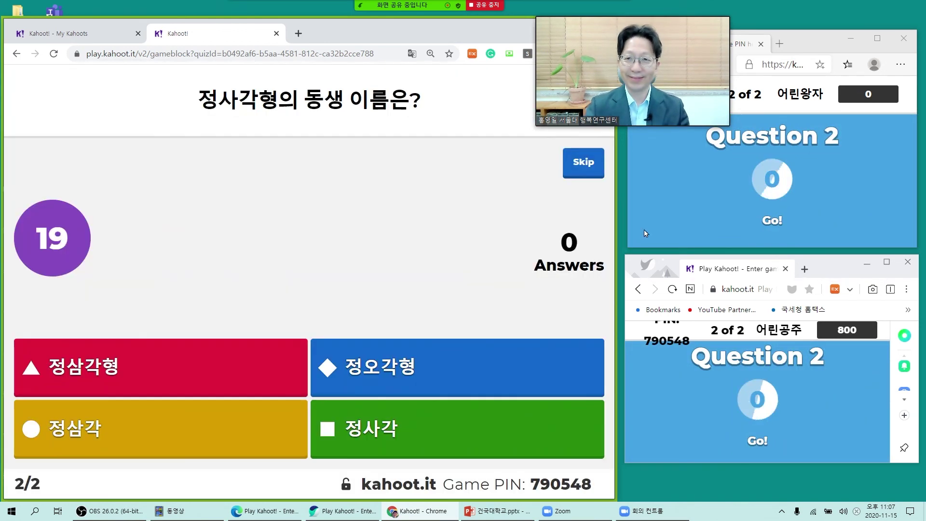
Step: Answer the second question with 정사각 in both participant windows and continue to the final podium
left_click(823, 210)
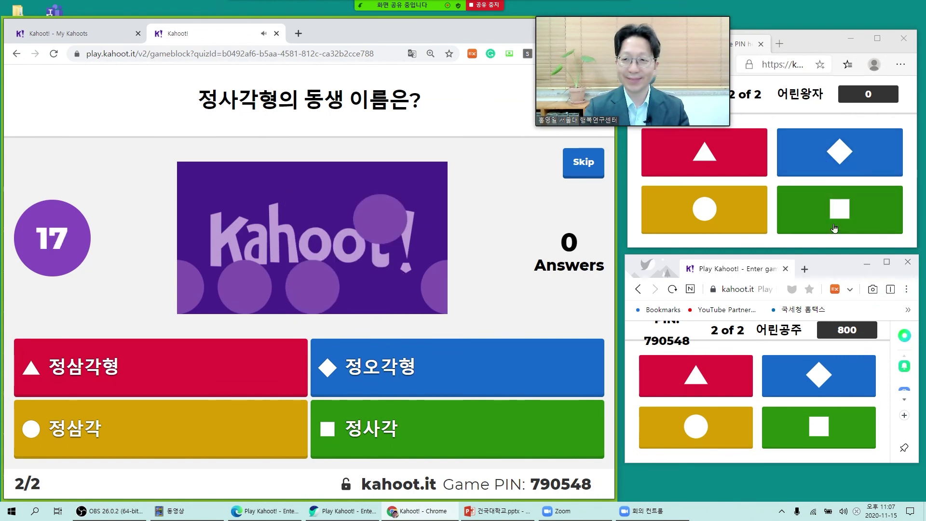
left_click(801, 421)
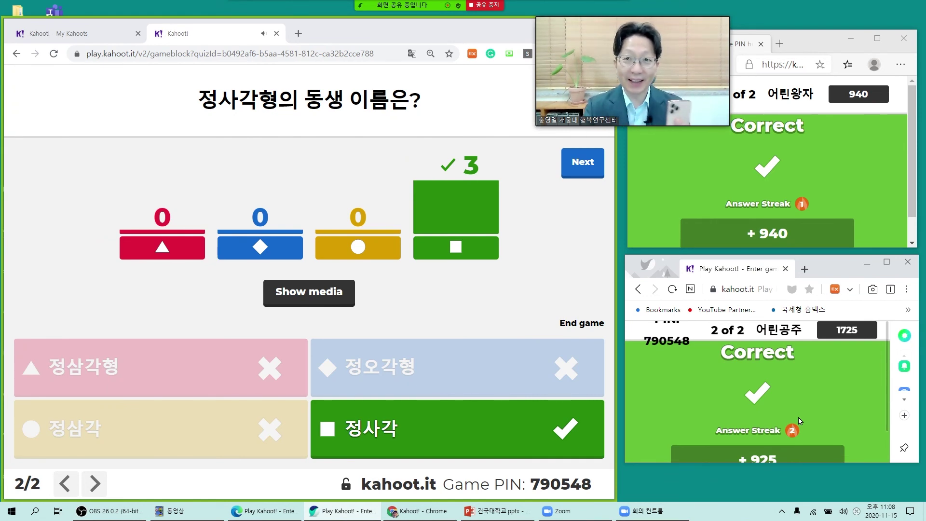
left_click(583, 164)
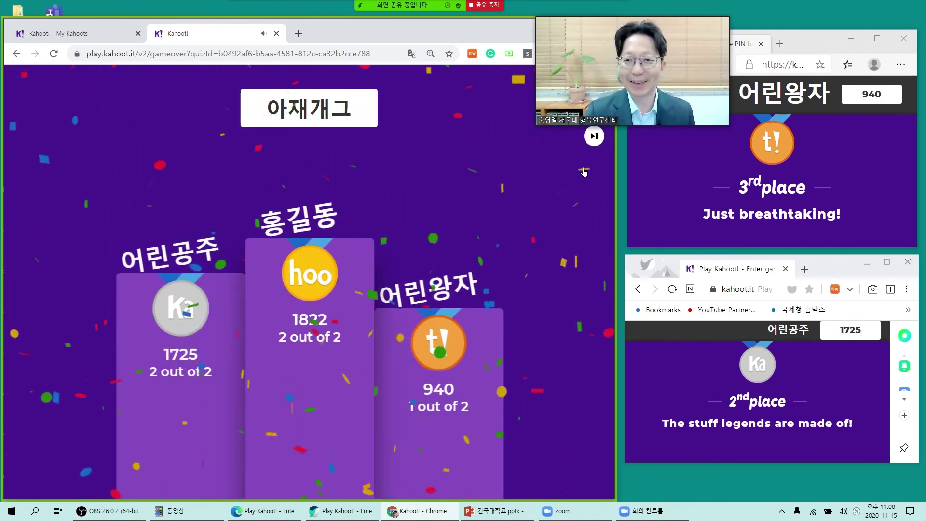
Step: Maximize the Kahoot host window and move the floating video thumbnail clear of the podium
left_click_drag(644, 16, 694, 245)
double_click(577, 27)
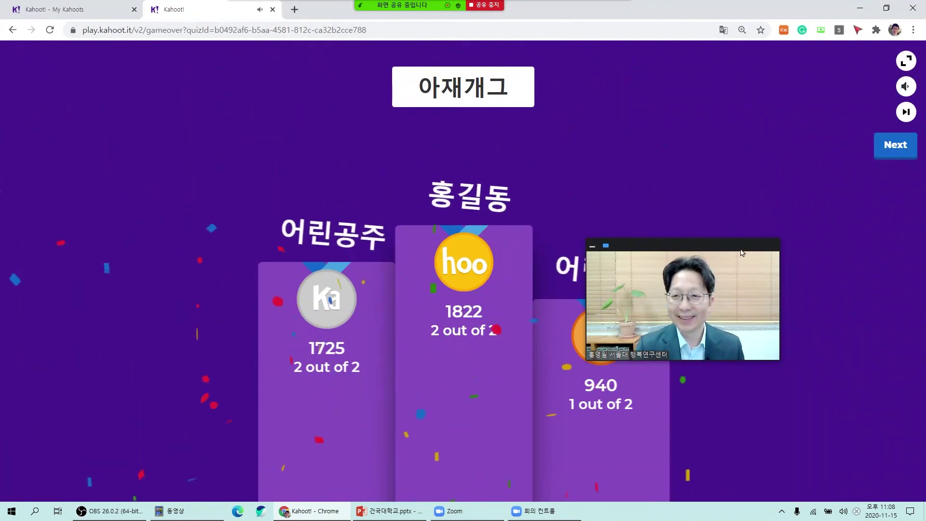
left_click_drag(743, 246, 762, 72)
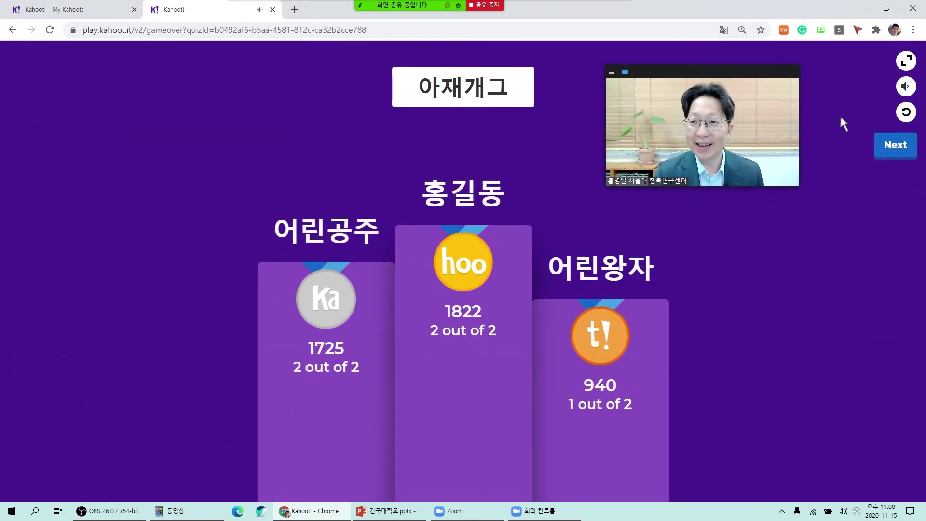
Step: Continue to the game summary and open the full 아재개그 report with its Players results
left_click(890, 150)
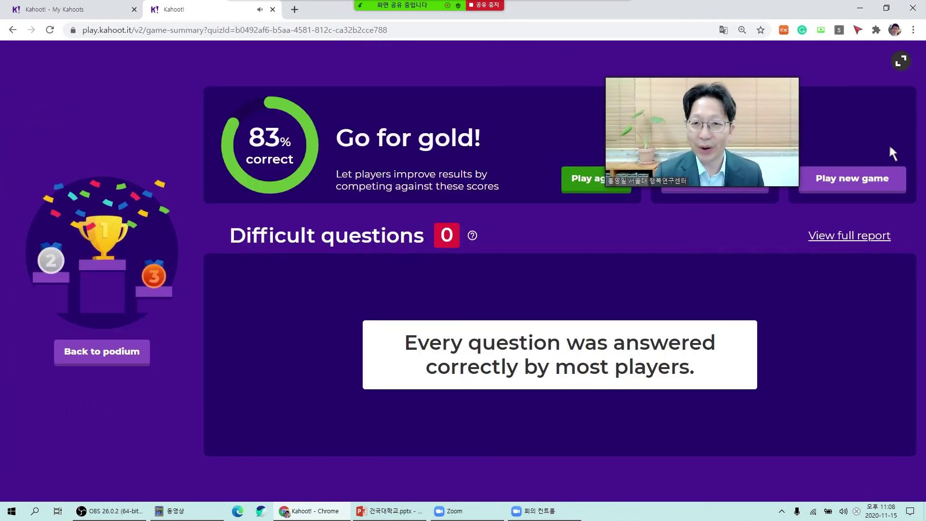
left_click_drag(759, 184, 799, 193)
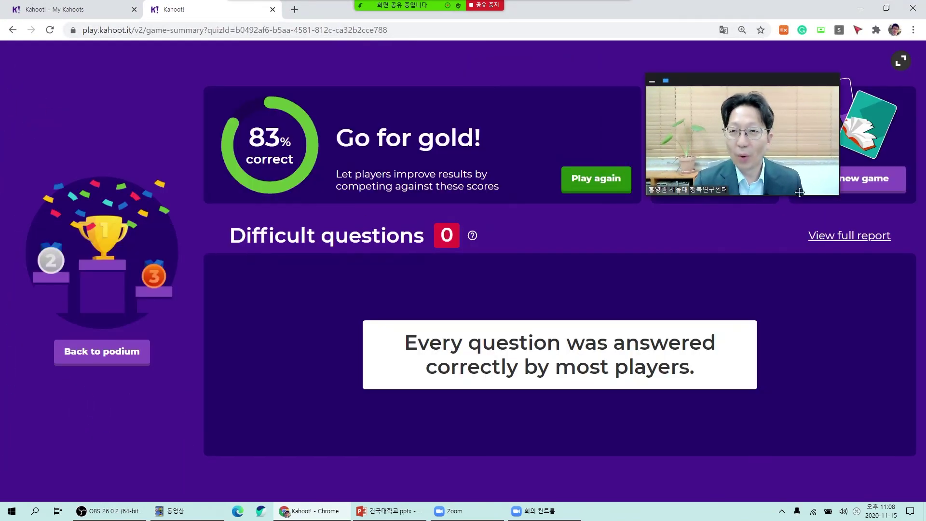
left_click(853, 240)
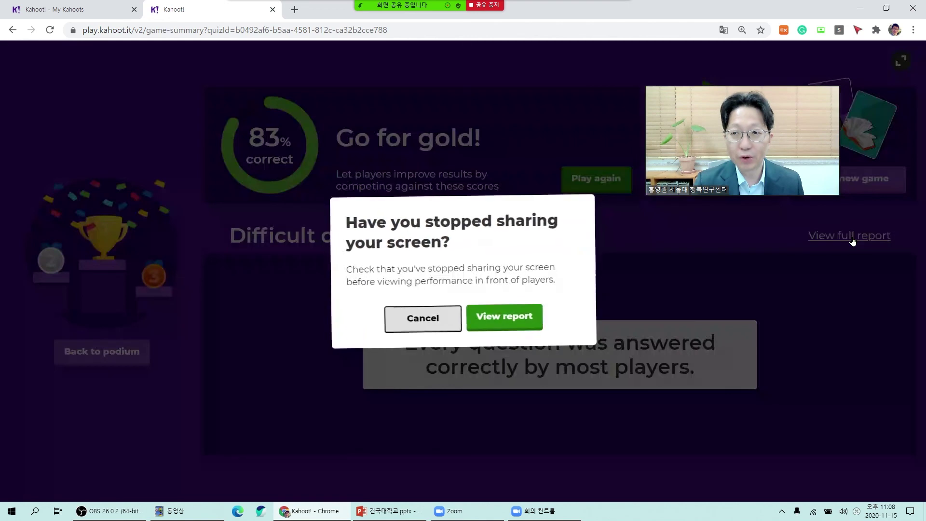
left_click(504, 317)
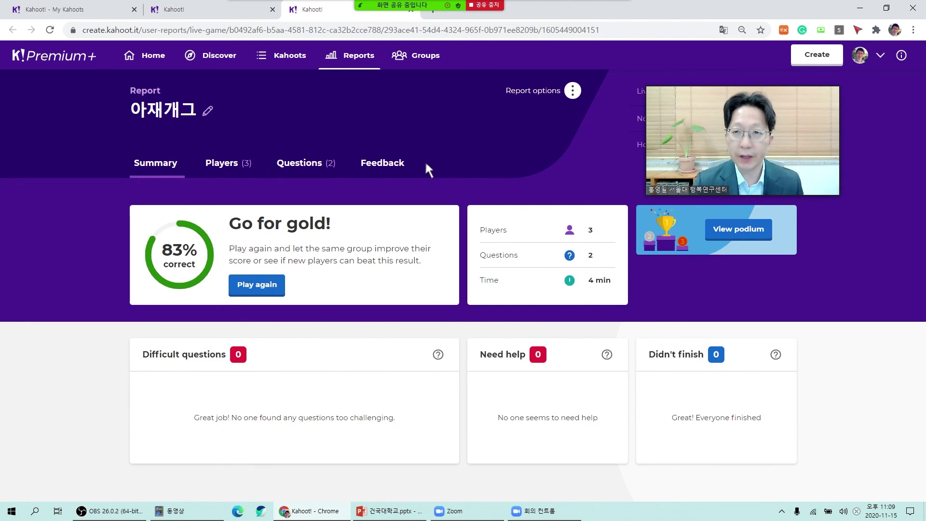
left_click(231, 168)
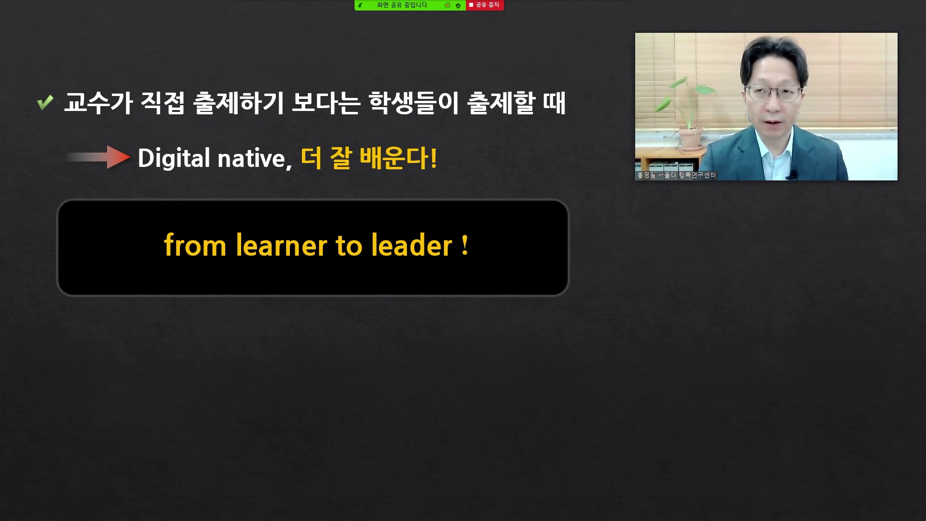
Step: Advance the PowerPoint slideshow to the Kahoot learner-to-leader cycle slide and collapse the floating video thumbnail
key("Right")
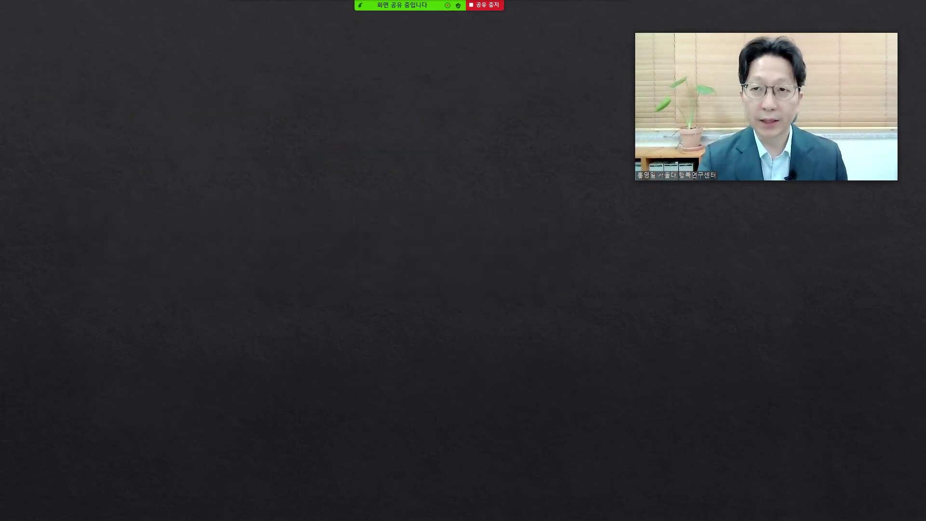
left_click(822, 289)
left_click(640, 28)
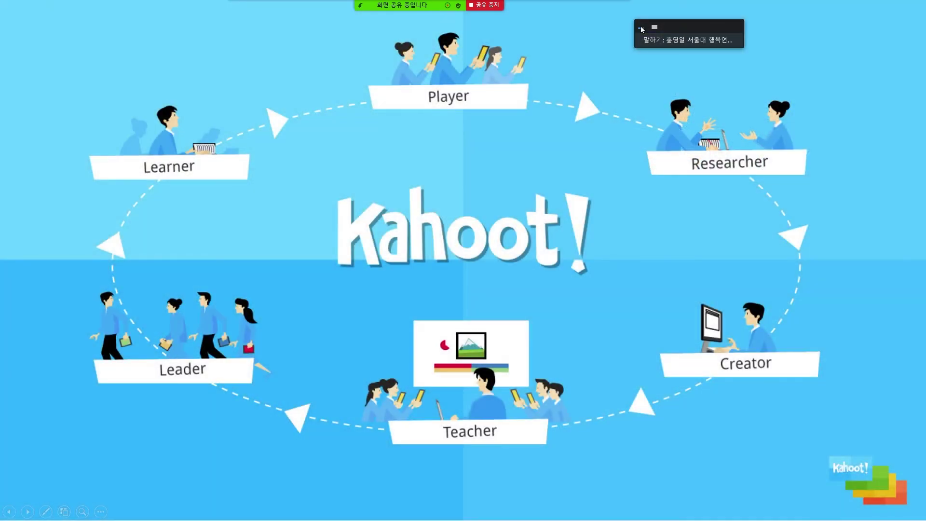